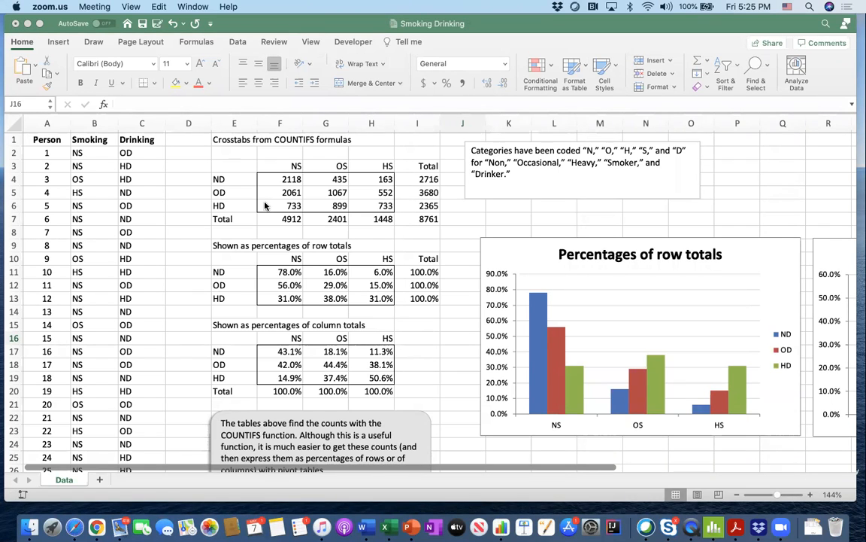
- Quit Mail and return to the Smoking Drinking workbook in Excel
key("super+Tab")
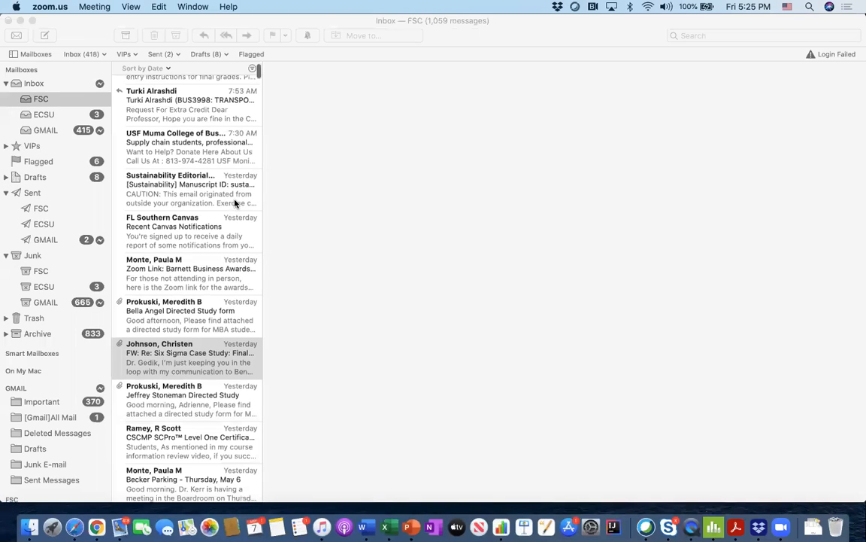
key("super+Tab")
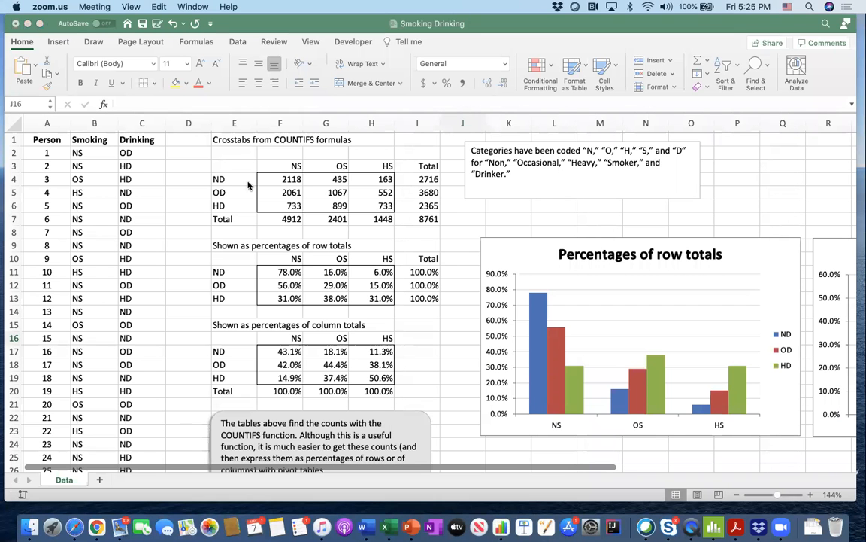
right_click(120, 526)
left_click(122, 493)
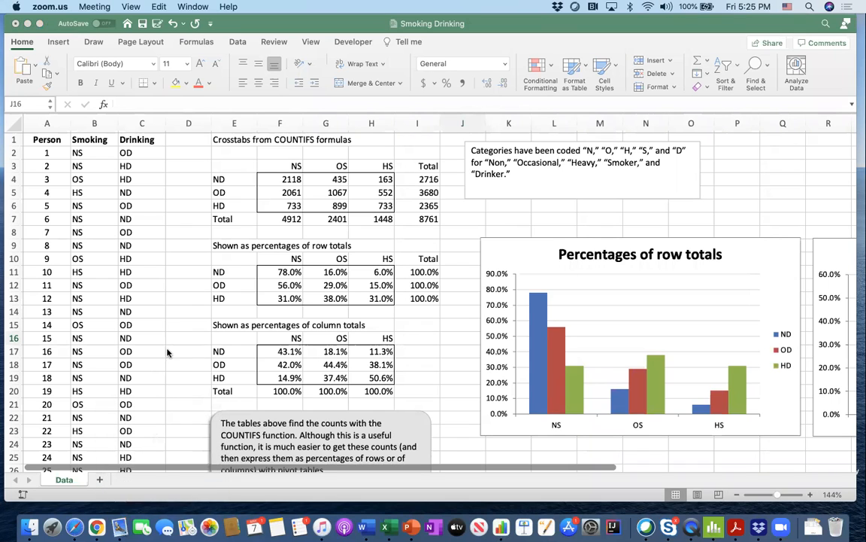
left_click(172, 265)
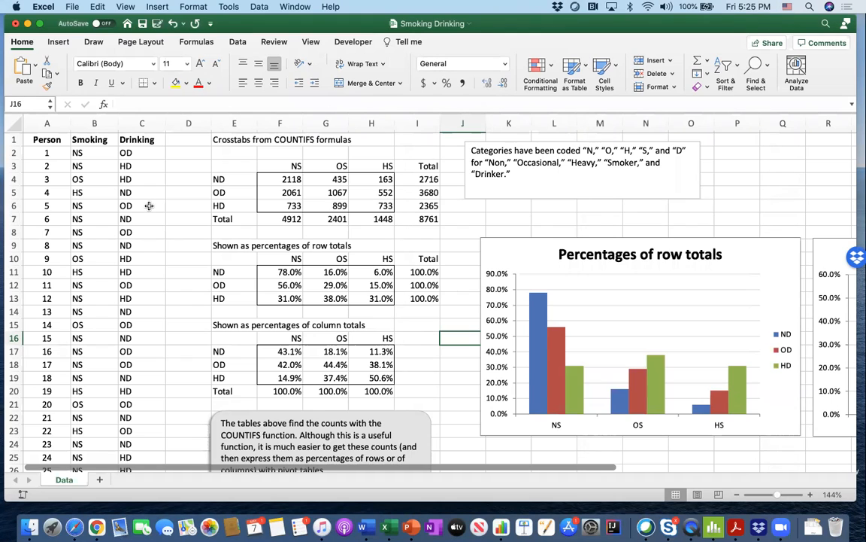
- Examine the Person, Smoking and Drinking columns at the start of the Data sheet
scroll(149, 205, "up", 5)
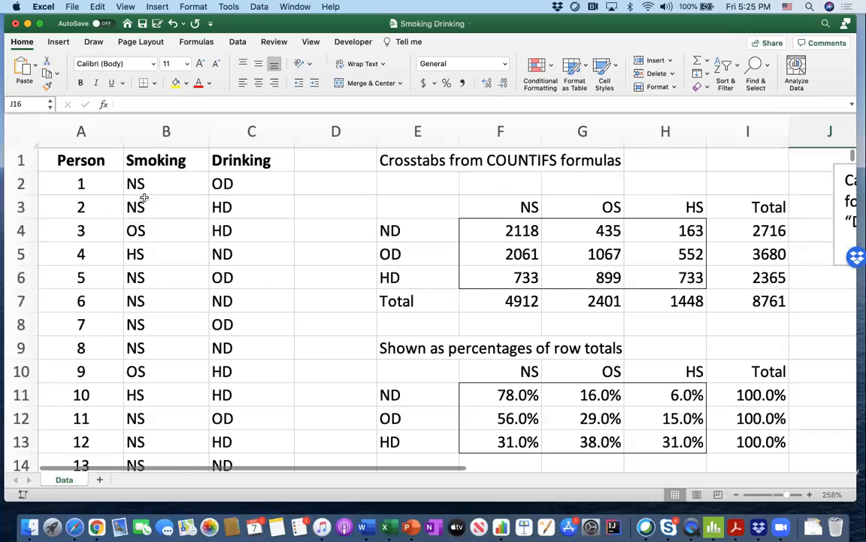
left_click(93, 133)
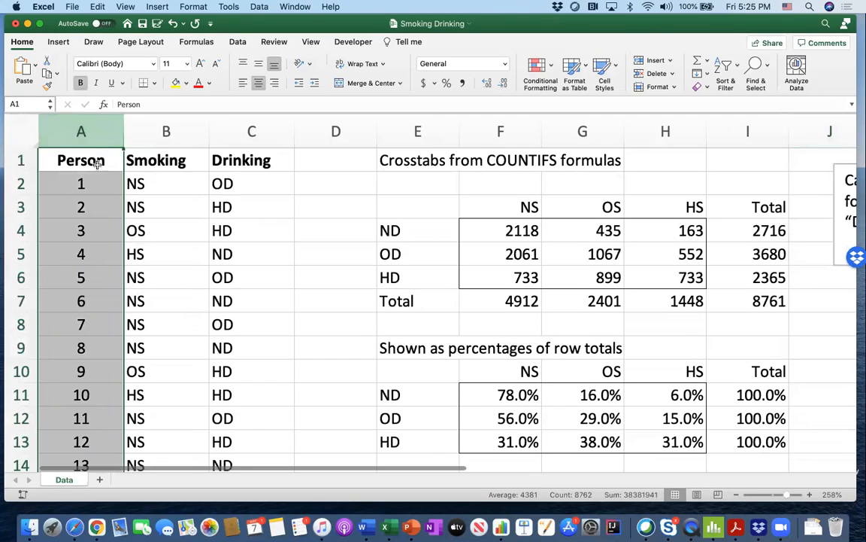
scroll(97, 223, "down", 1)
scroll(94, 220, "down", 10)
scroll(96, 226, "up", 11)
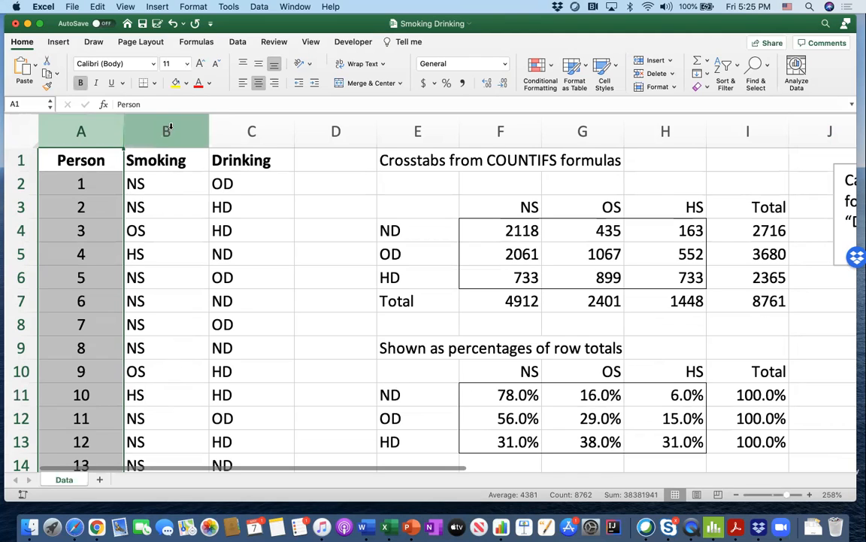
left_click_drag(170, 181, 169, 206)
left_click_drag(217, 230, 229, 277)
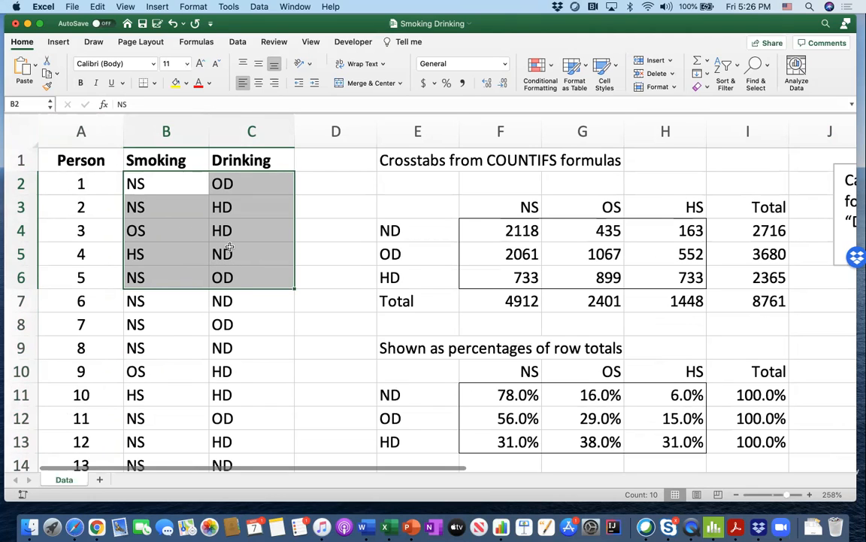
- Read the note explaining the category codes and check the Smoking and Drinking codes of person 1 in B2 and C2
scroll(229, 247, "right", 1)
scroll(230, 246, "right", 10)
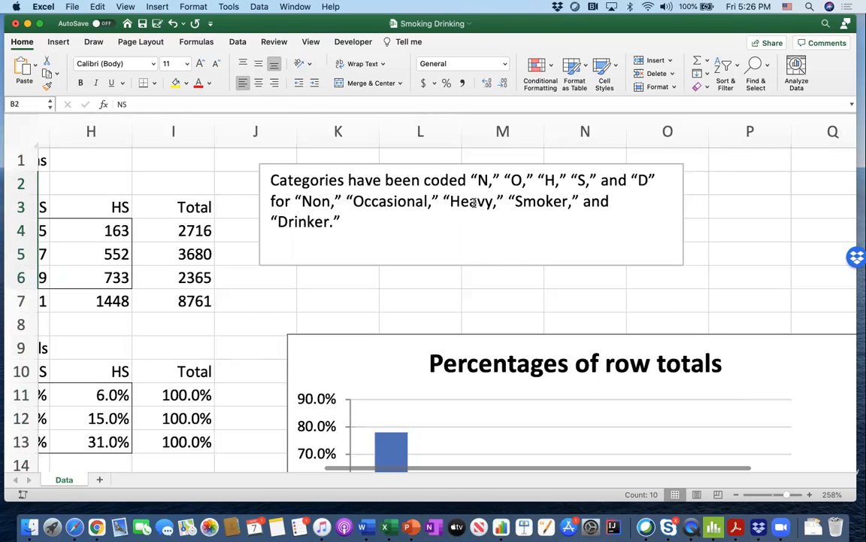
scroll(429, 214, "left", 10)
left_click_drag(488, 229, 164, 191)
left_click(163, 191)
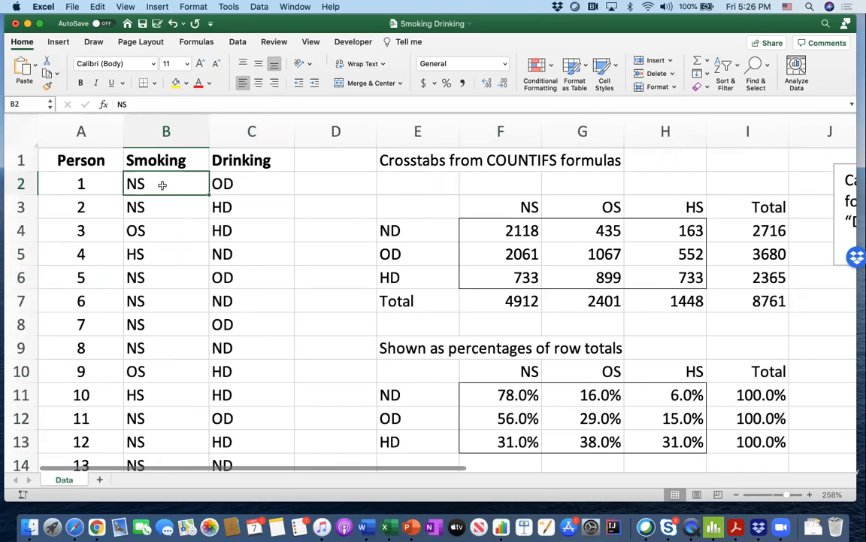
left_click(233, 190)
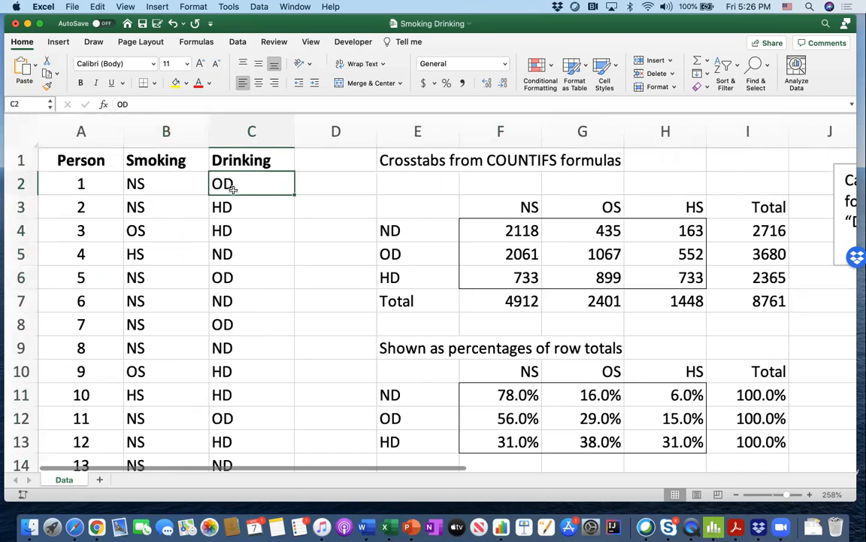
scroll(231, 191, "right", 2)
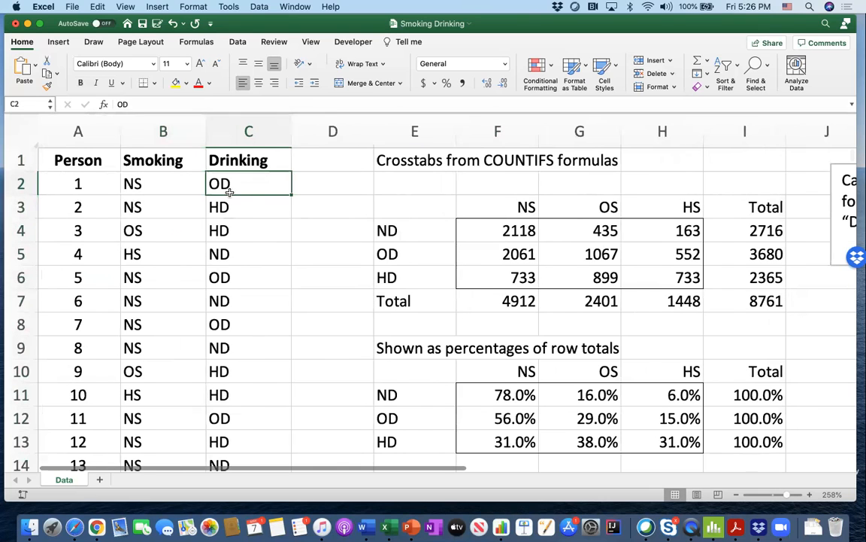
scroll(230, 193, "left", 2)
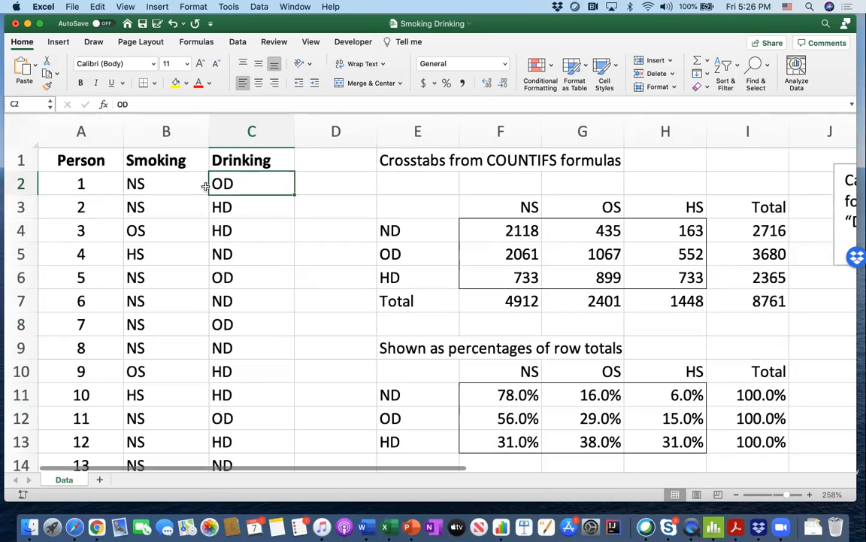
left_click(318, 217)
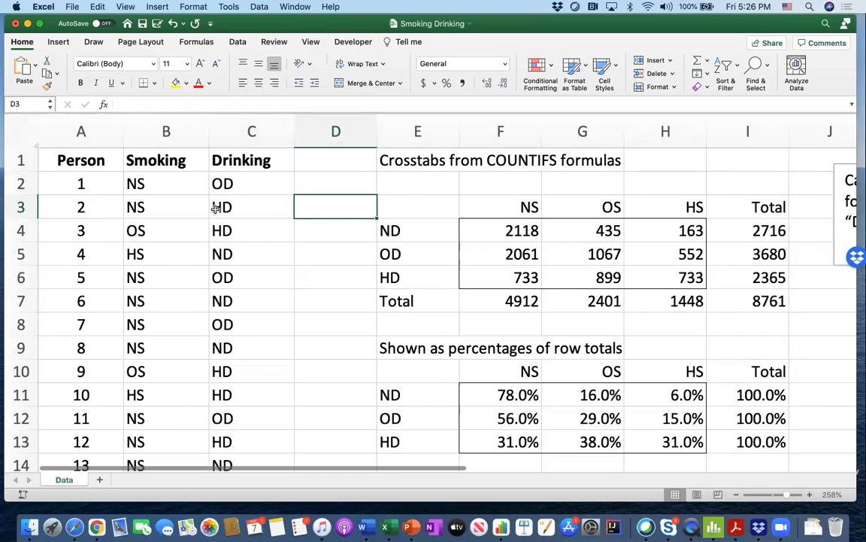
- Inspect the COUNTIFS formula in F4 together with the Smoking and Drinking ranges and criteria cells it references
left_click_drag(160, 155, 165, 262)
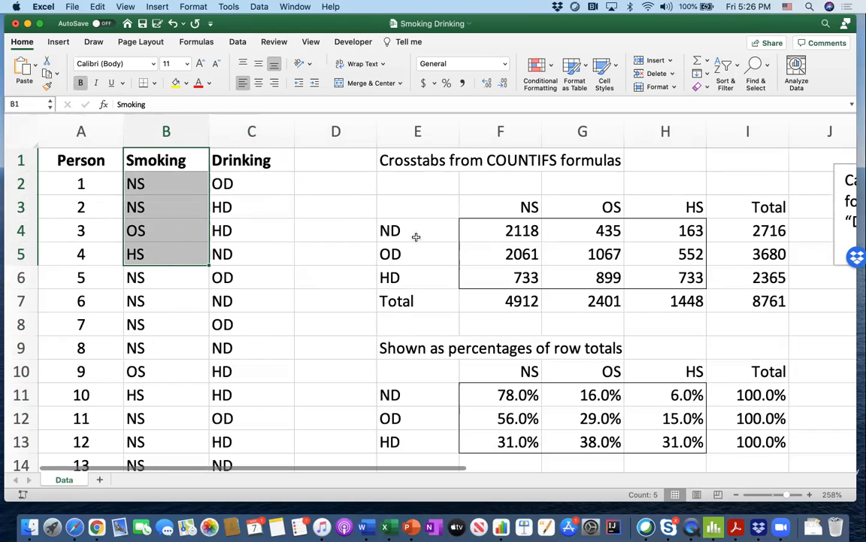
left_click(480, 226)
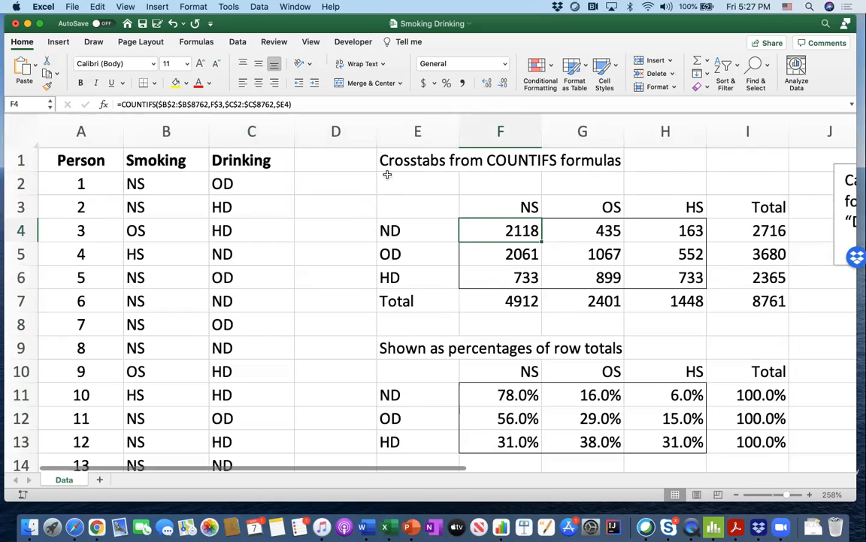
left_click(557, 244)
left_click(481, 228)
left_click(235, 104)
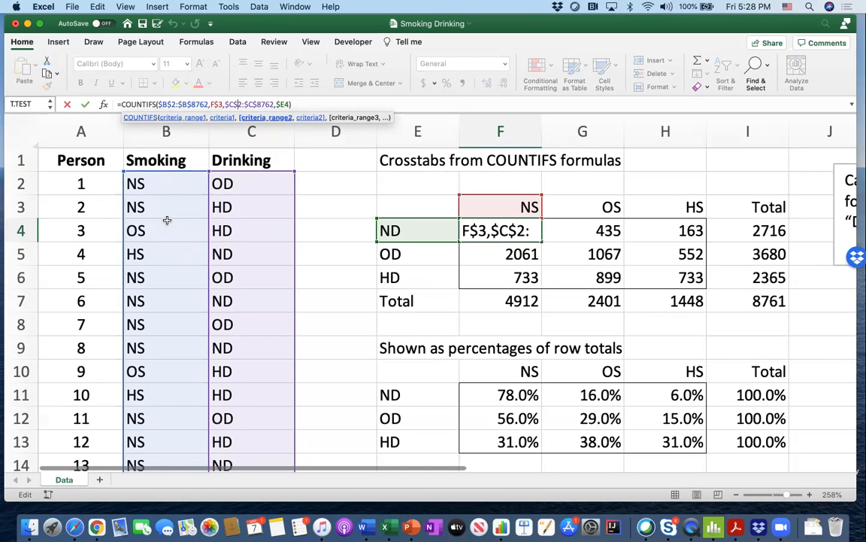
scroll(170, 219, "down", 4)
scroll(167, 219, "up", 4)
scroll(253, 213, "down", 1)
scroll(279, 216, "up", 1)
scroll(167, 200, "down", 2)
scroll(167, 203, "up", 2)
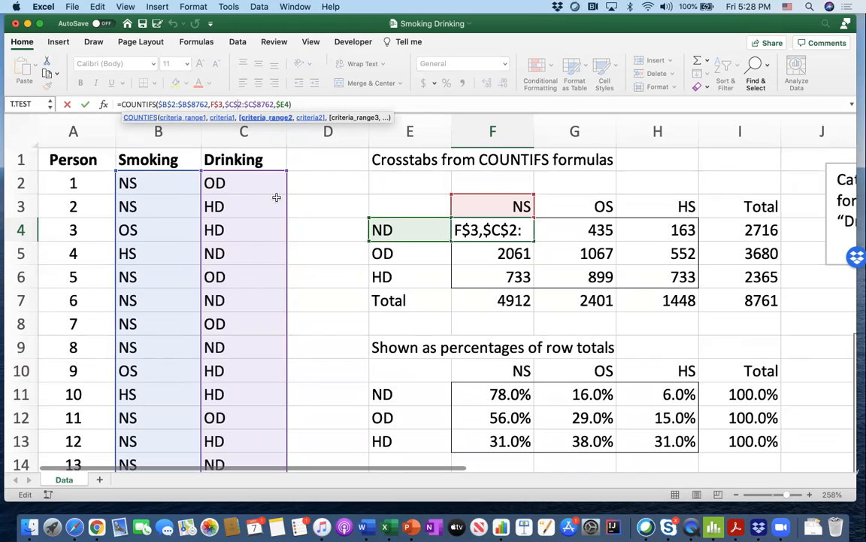
key("Return")
- Inspect the COUNTIFS formula in G6 and the OS and HD criteria cells it references
left_click(609, 277)
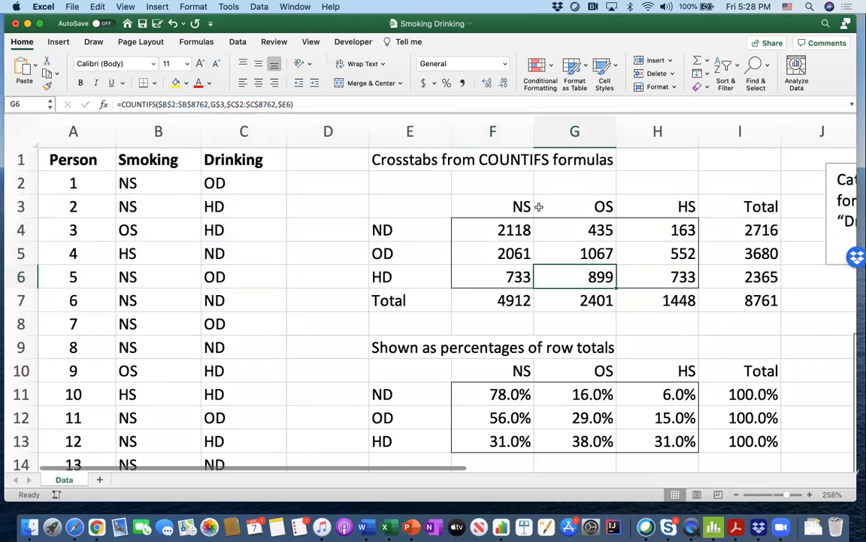
left_click(336, 104)
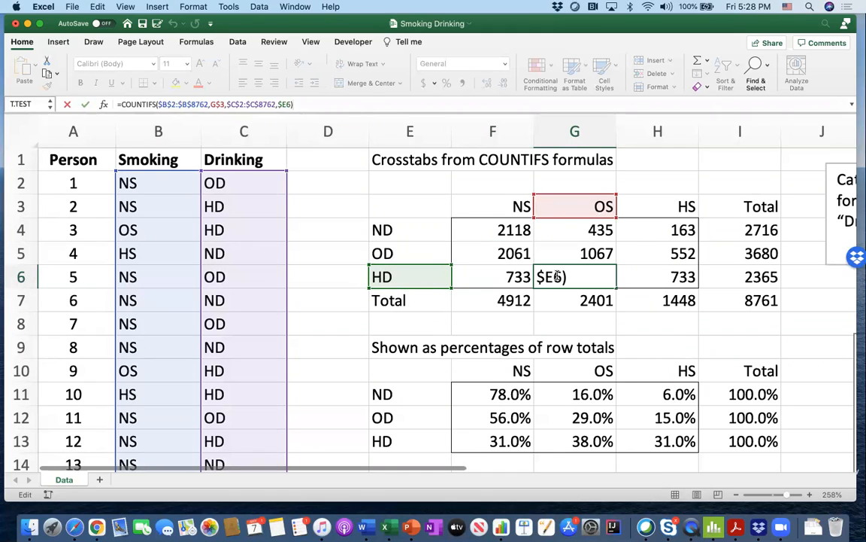
key("Return")
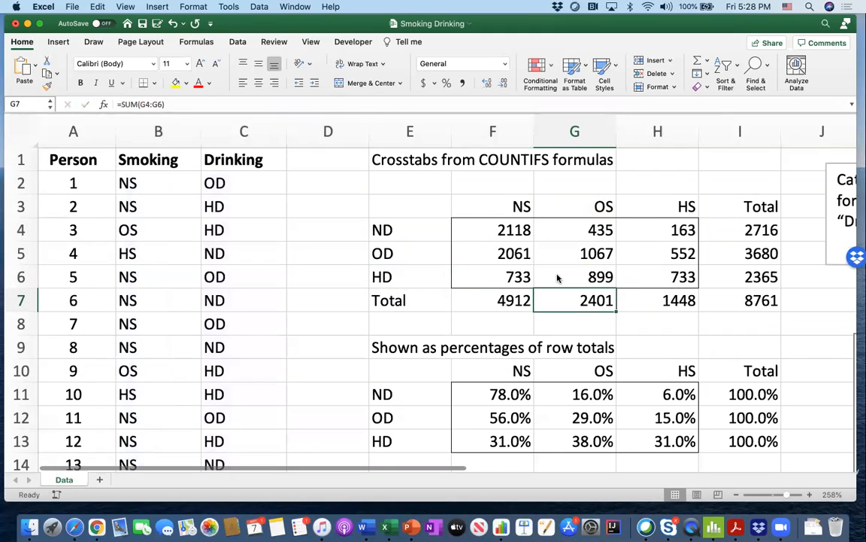
- Compare the crosstab counts with the row percentages table, checking the formulas in G12 and the row total I12
scroll(562, 288, "right", 10)
scroll(562, 288, "down", 1)
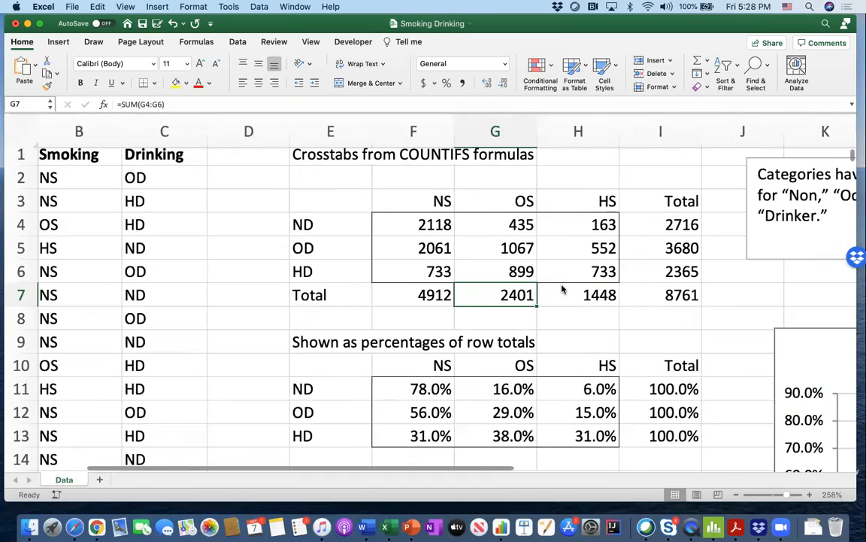
scroll(562, 288, "right", 2)
scroll(562, 288, "up", 1)
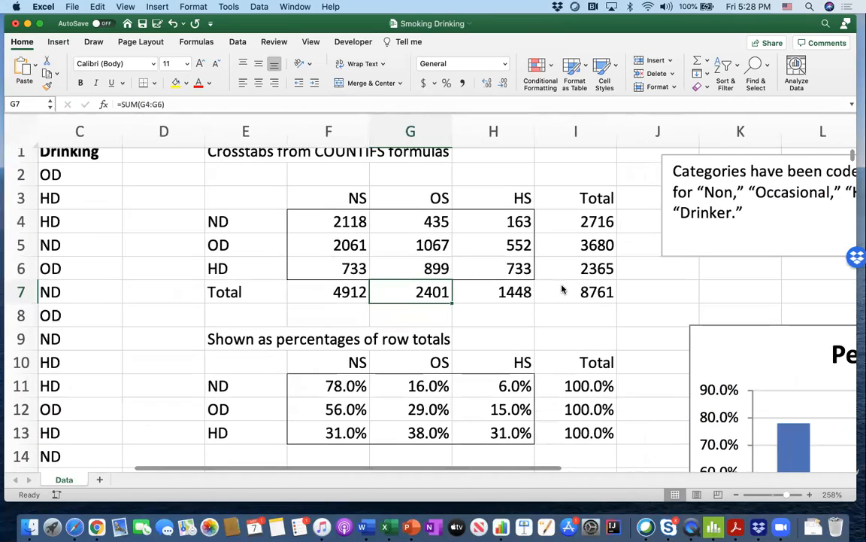
left_click_drag(364, 219, 474, 249)
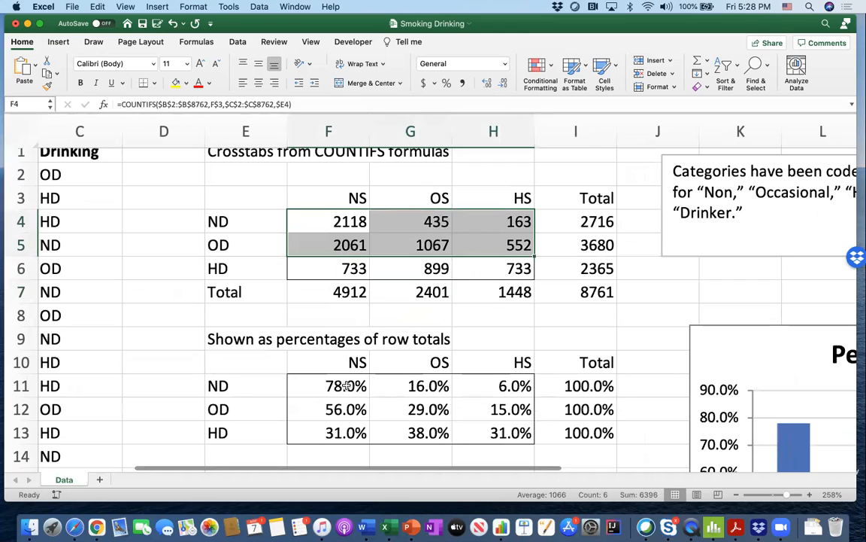
left_click_drag(324, 384, 464, 413)
left_click(436, 410)
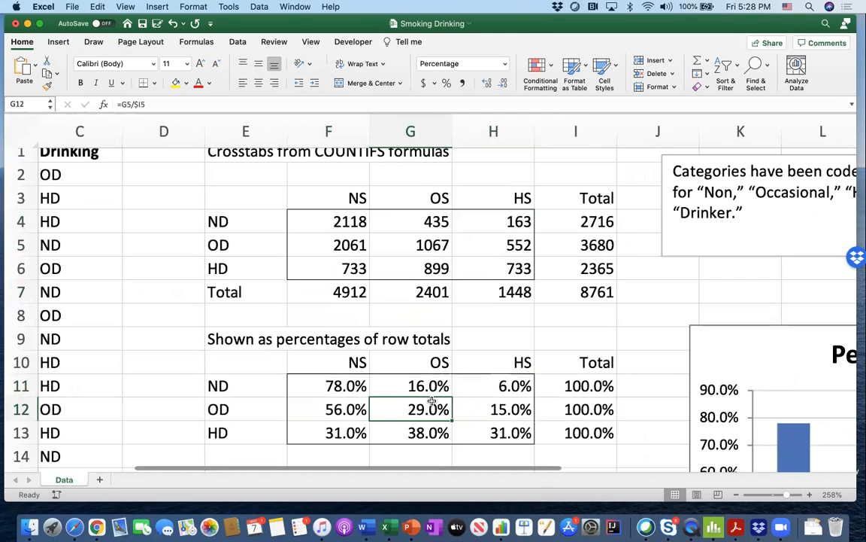
left_click(562, 408)
scroll(505, 402, "down", 5)
scroll(505, 403, "up", 4)
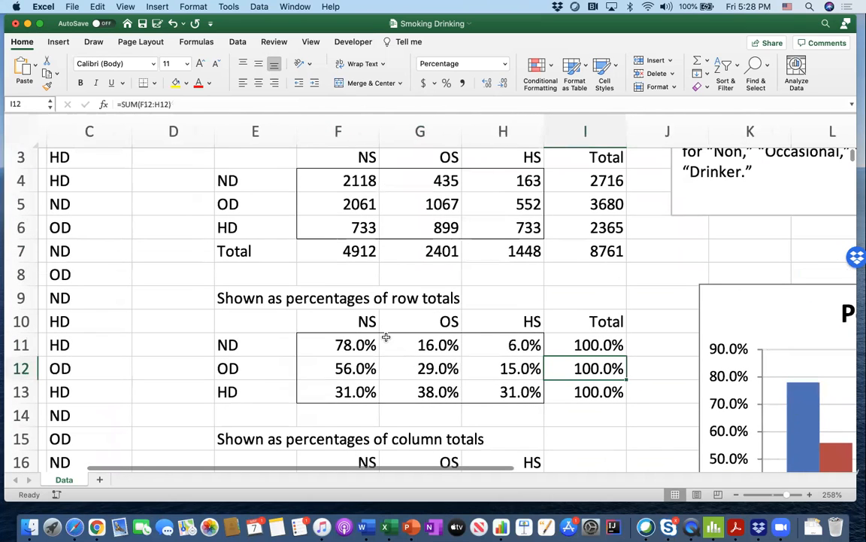
- Compare the ND row of the row percentages table with the ND counts in F4:H4
left_click(371, 347)
left_click_drag(371, 348, 505, 340)
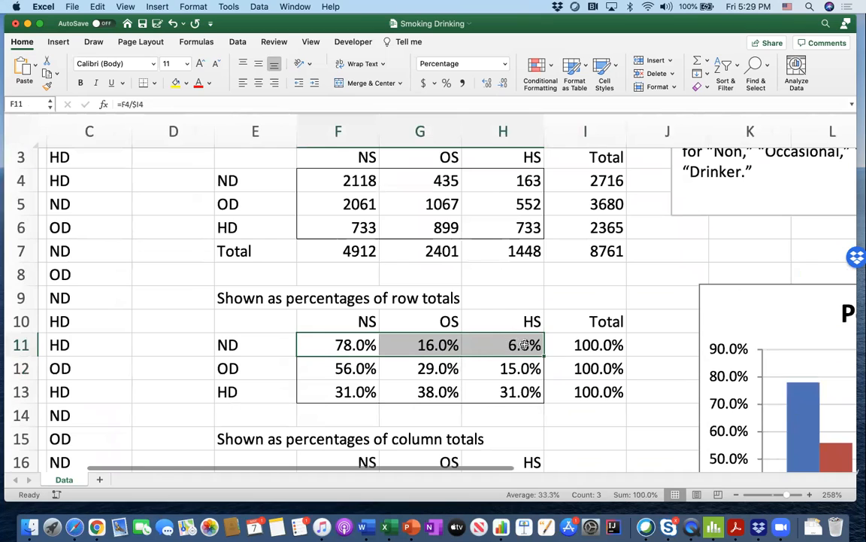
left_click_drag(359, 181, 498, 178)
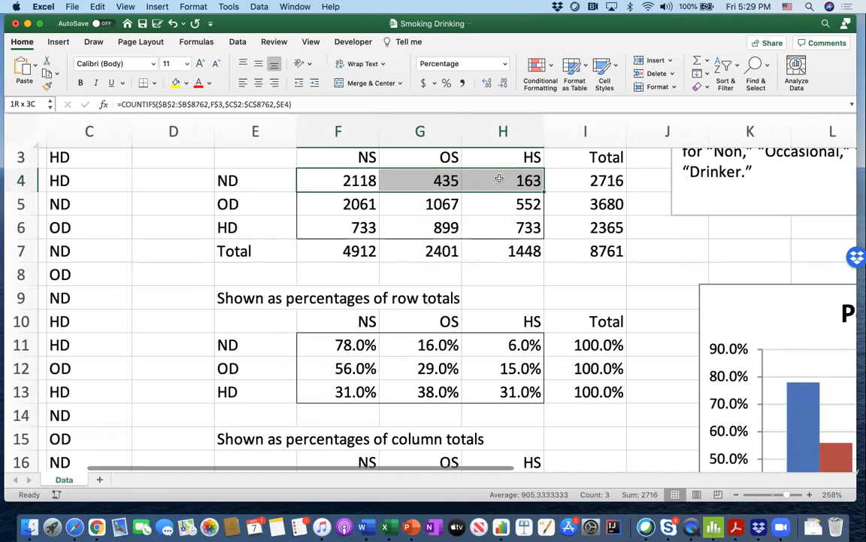
left_click_drag(508, 179, 508, 178)
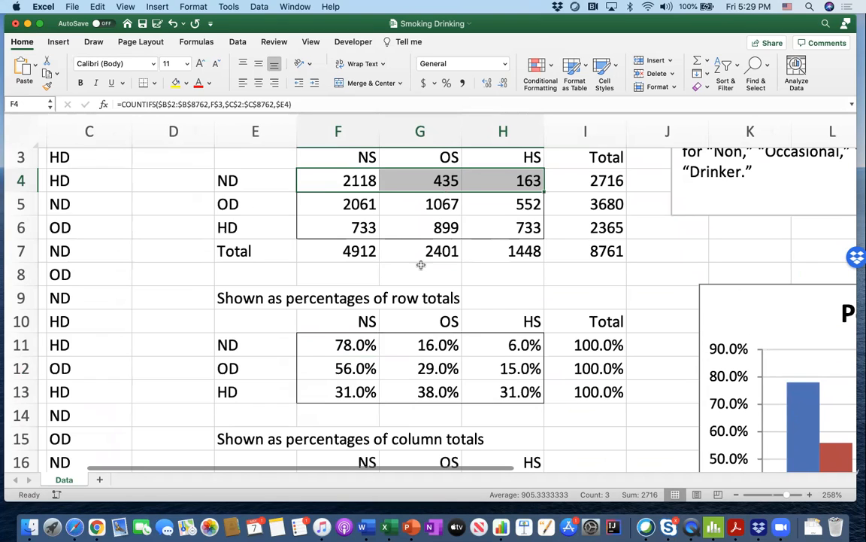
left_click(355, 345)
left_click_drag(355, 344, 480, 340)
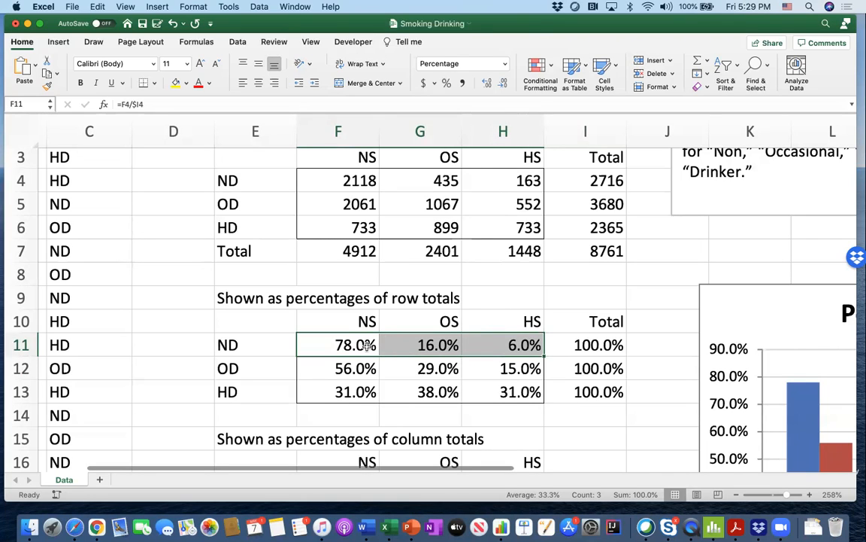
left_click(246, 344)
left_click_drag(246, 344, 510, 344)
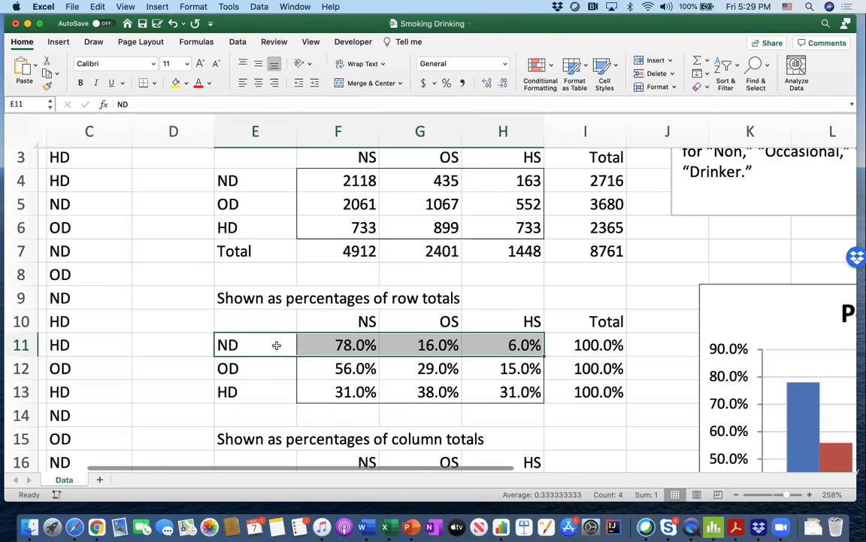
- Examine the NS column F17:F19 in the table of percentages of column totals
scroll(329, 353, "down", 5)
scroll(329, 351, "down", 2)
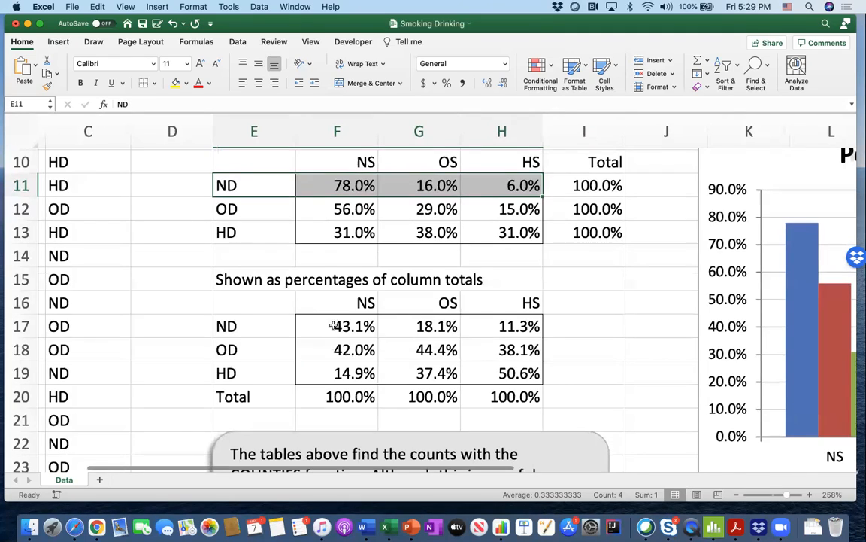
left_click_drag(341, 335, 340, 370)
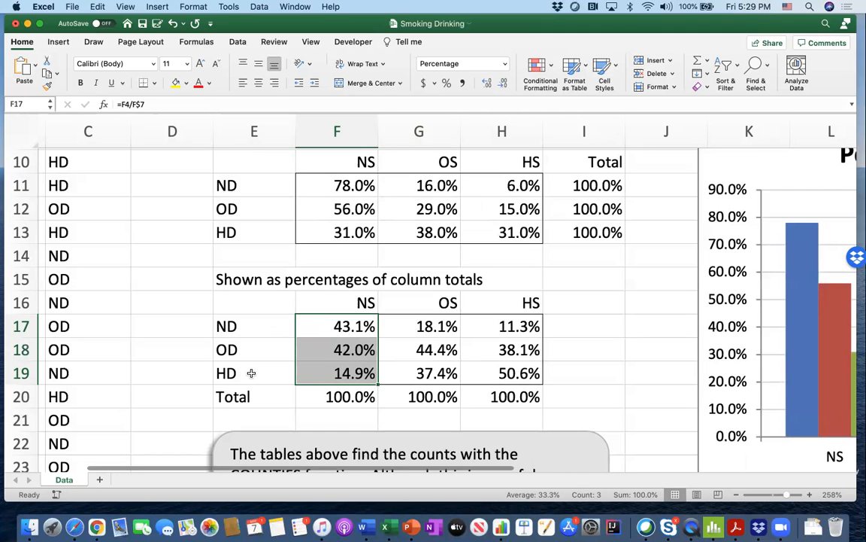
- Examine the Percentages of row totals chart alongside the crosstab tables it is based on
scroll(324, 365, "up", 5)
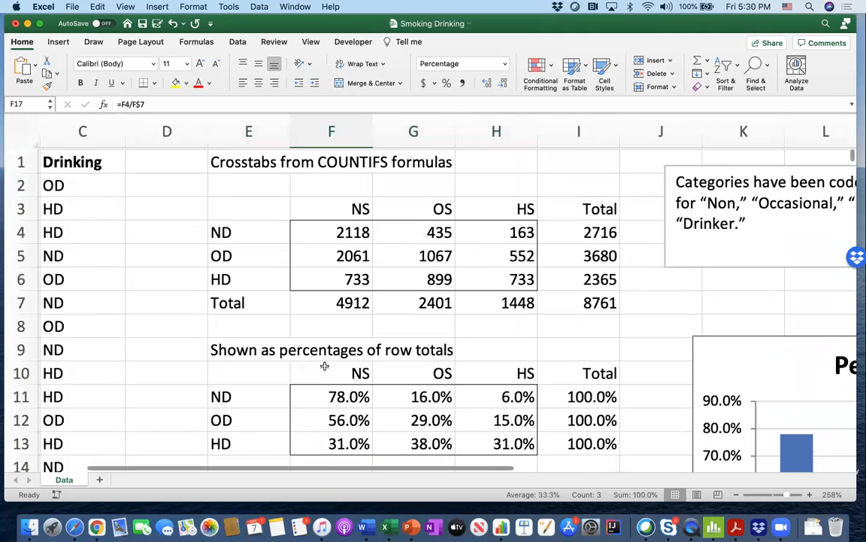
scroll(324, 365, "right", 5)
scroll(324, 366, "down", 5)
scroll(325, 366, "right", 2)
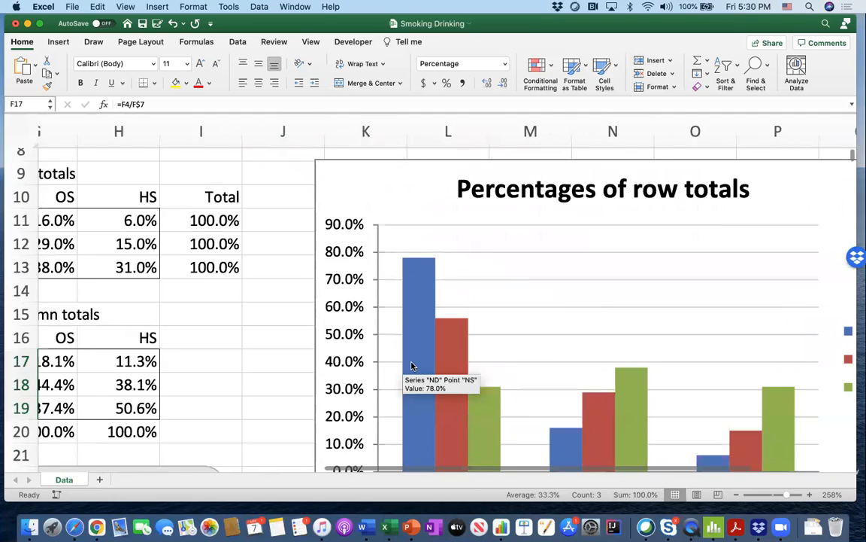
scroll(407, 365, "up", 2)
scroll(407, 366, "left", 1)
scroll(407, 366, "down", 4)
scroll(407, 365, "right", 4)
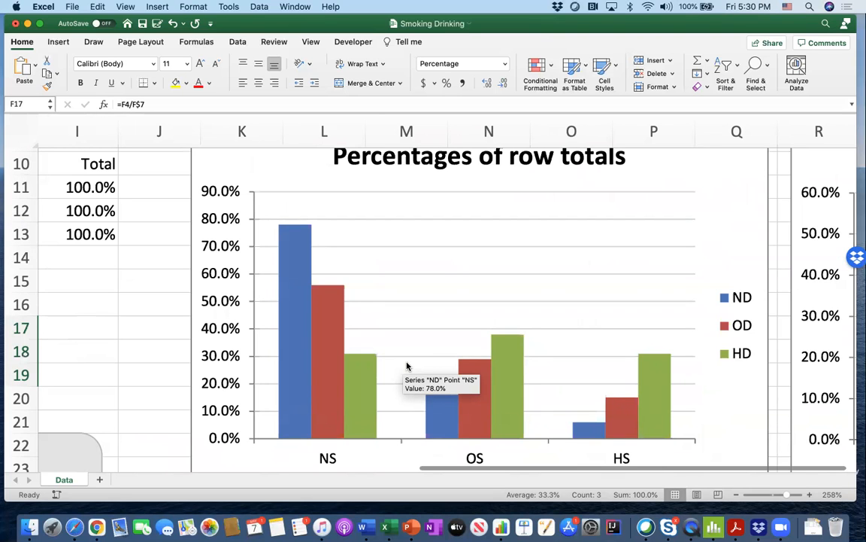
- Select the full Person, Smoking and Drinking data range A1:C8762
scroll(407, 365, "up", 5)
scroll(407, 365, "left", 3)
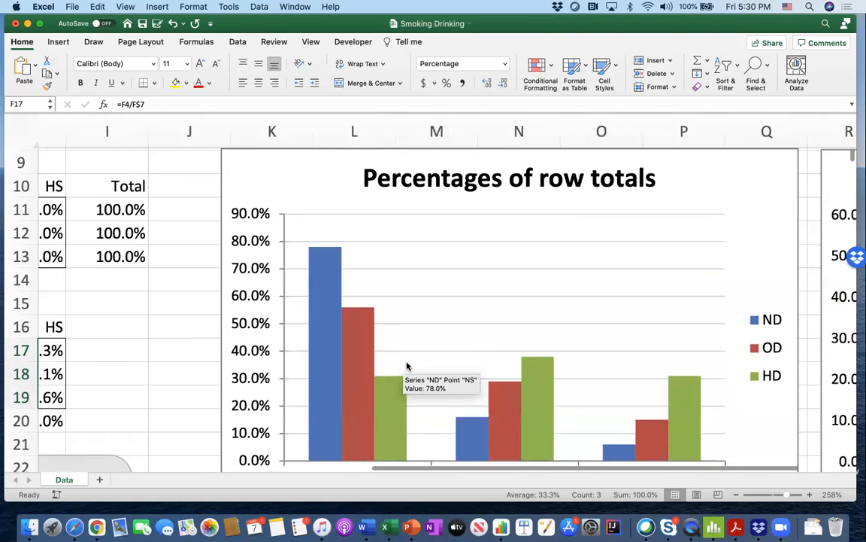
scroll(406, 366, "up", 4)
scroll(407, 365, "left", 3)
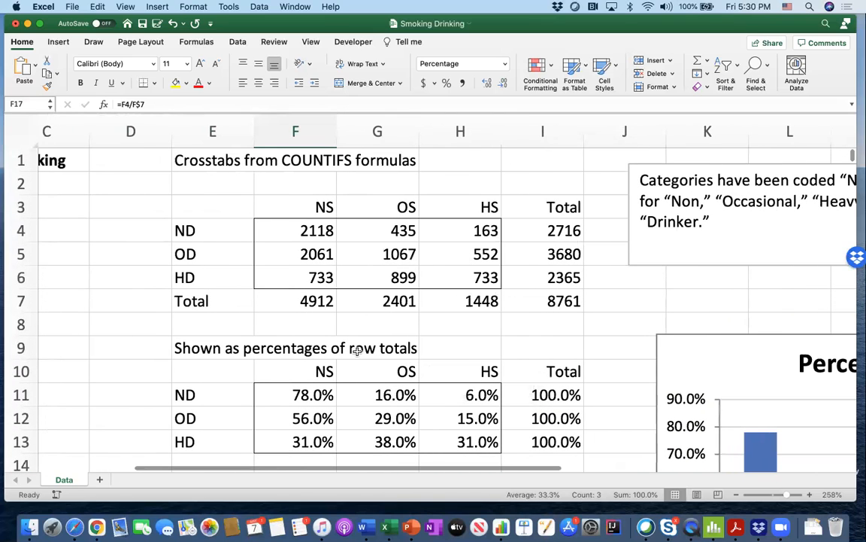
left_click(354, 326)
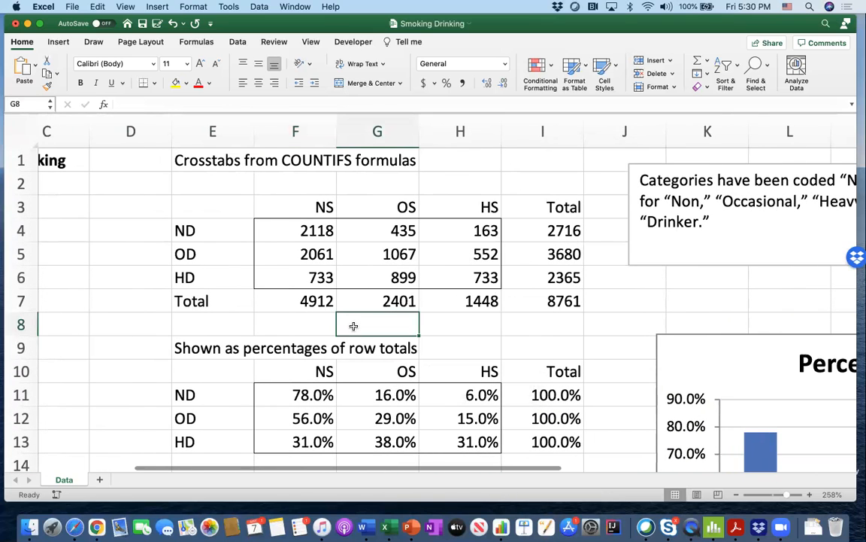
scroll(354, 326, "left", 3)
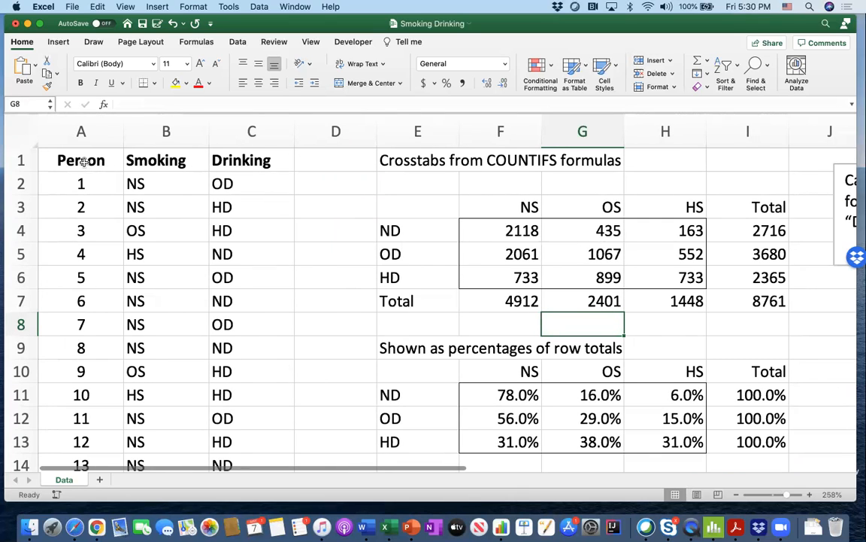
left_click_drag(81, 160, 233, 159)
key("ctrl+shift+Down")
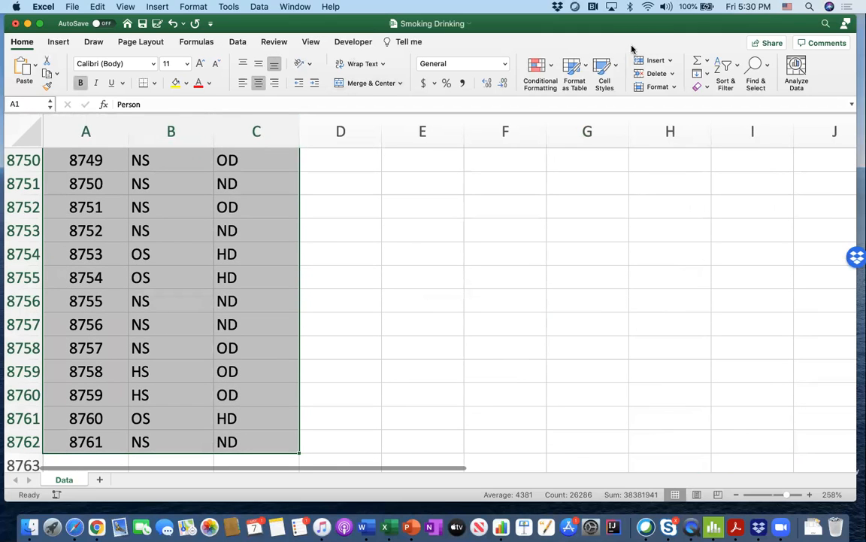
- Start creating a PivotTable from the selected range Data!$A$1:$C$8762
left_click_drag(656, 27, 652, 65)
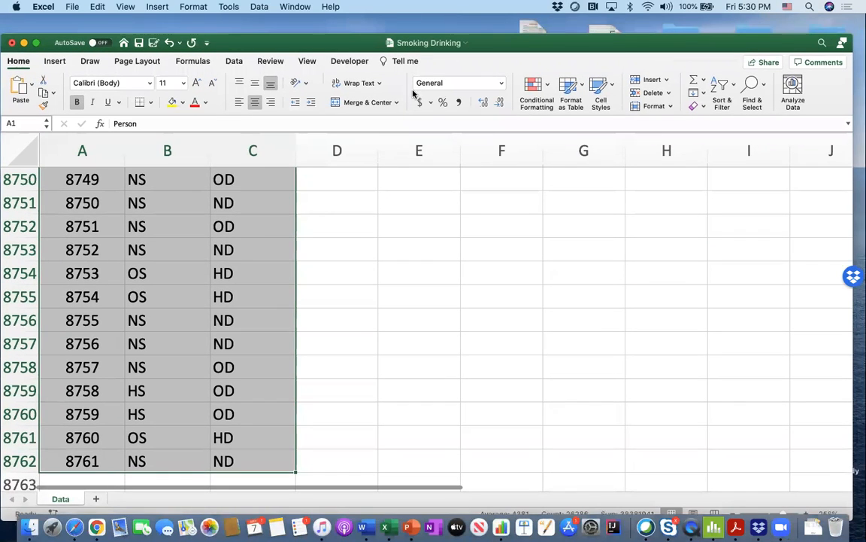
left_click(54, 62)
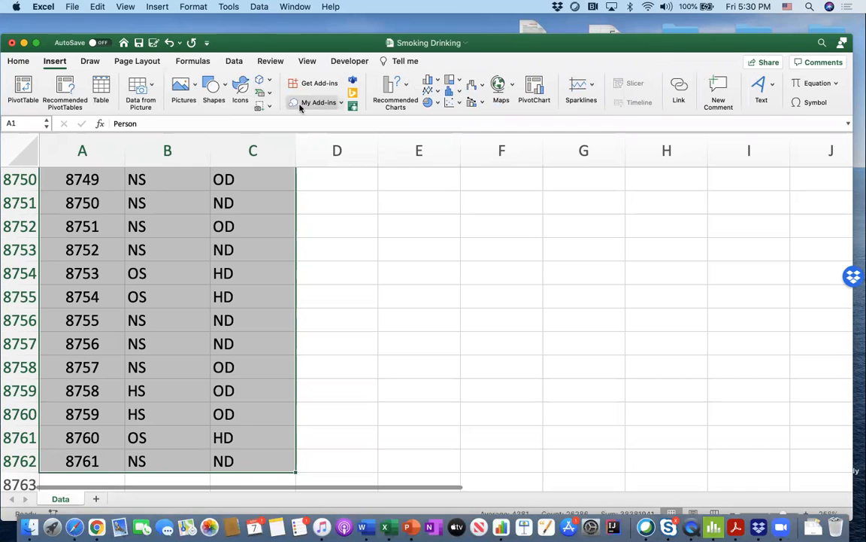
left_click(25, 88)
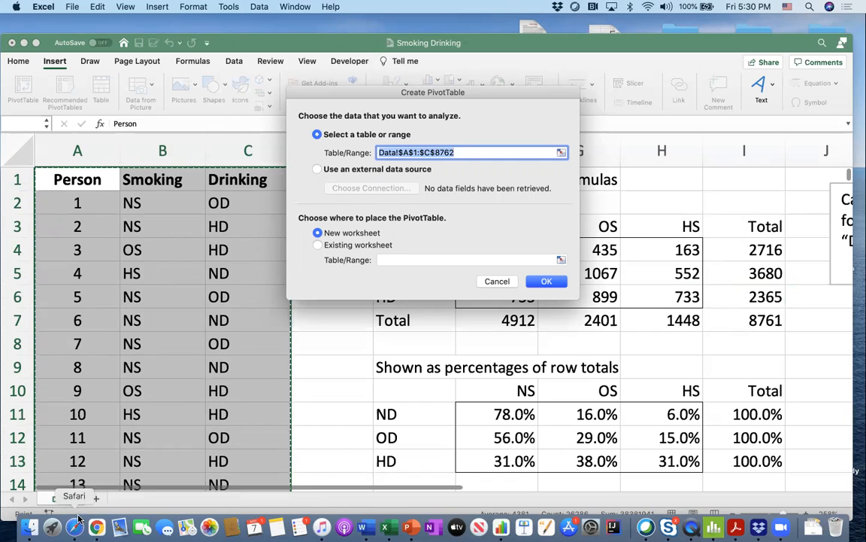
left_click(336, 246)
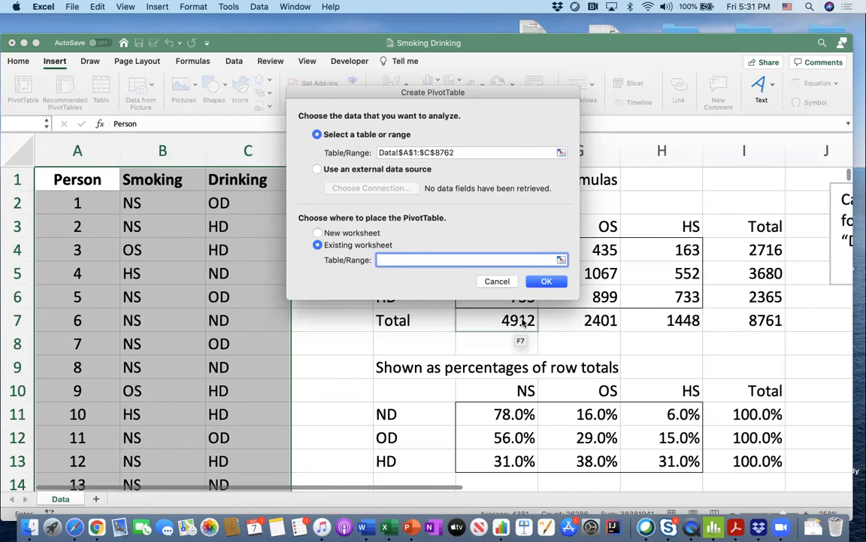
scroll(489, 300, "right", 10)
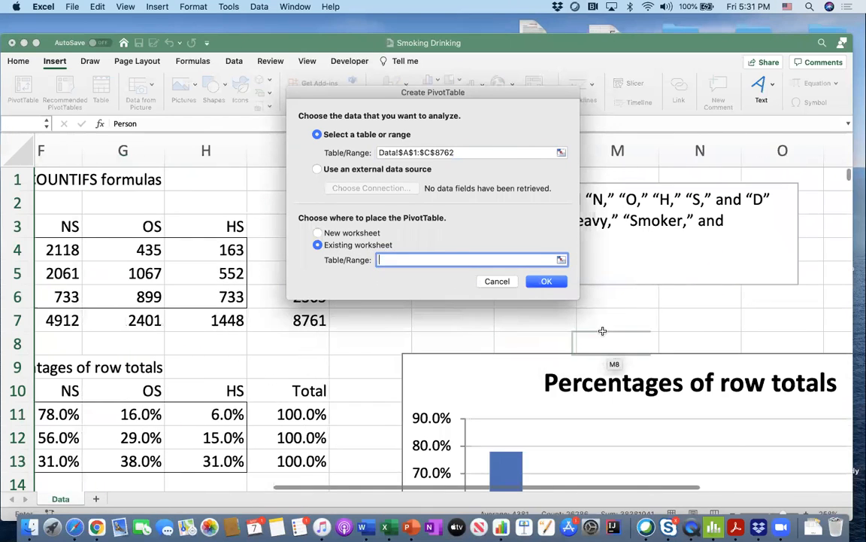
scroll(605, 331, "down", 1)
scroll(421, 368, "left", 3)
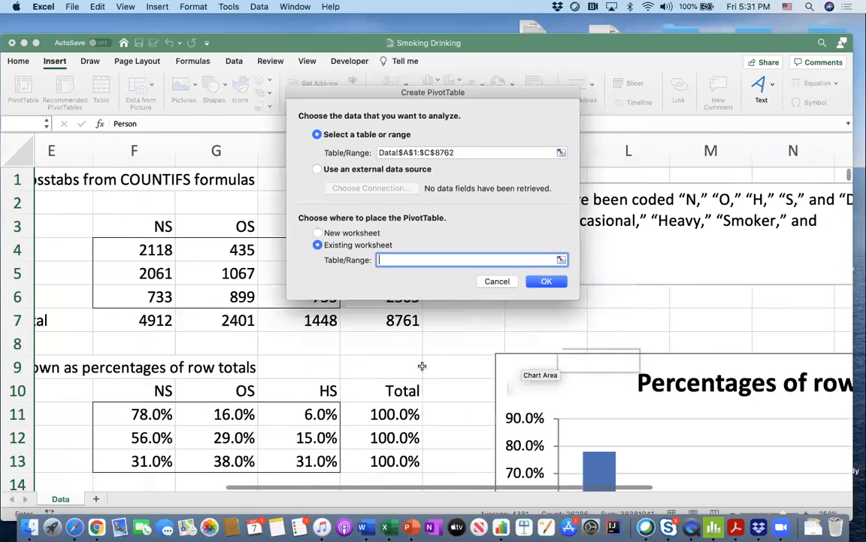
scroll(405, 370, "left", 2)
scroll(405, 370, "up", 1)
scroll(404, 370, "left", 1)
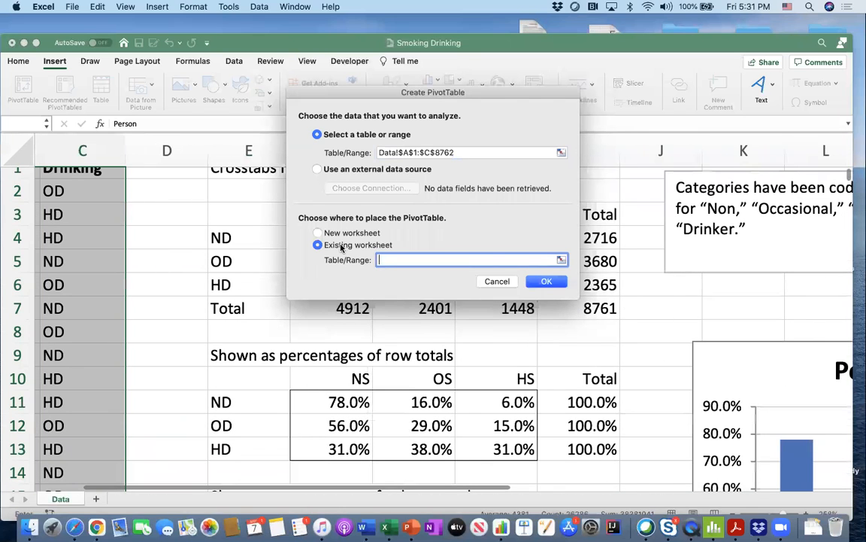
- Create the PivotTable on a new worksheet
left_click(317, 233)
left_click(545, 282)
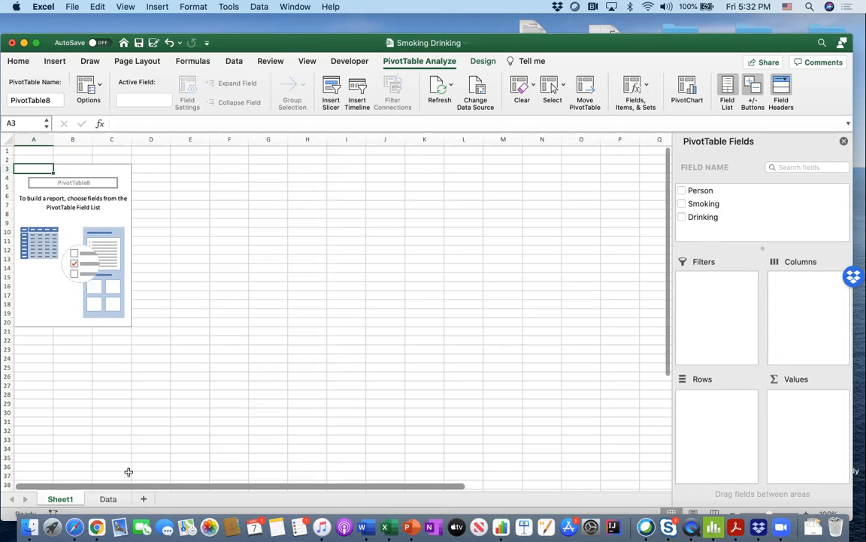
left_click(108, 498)
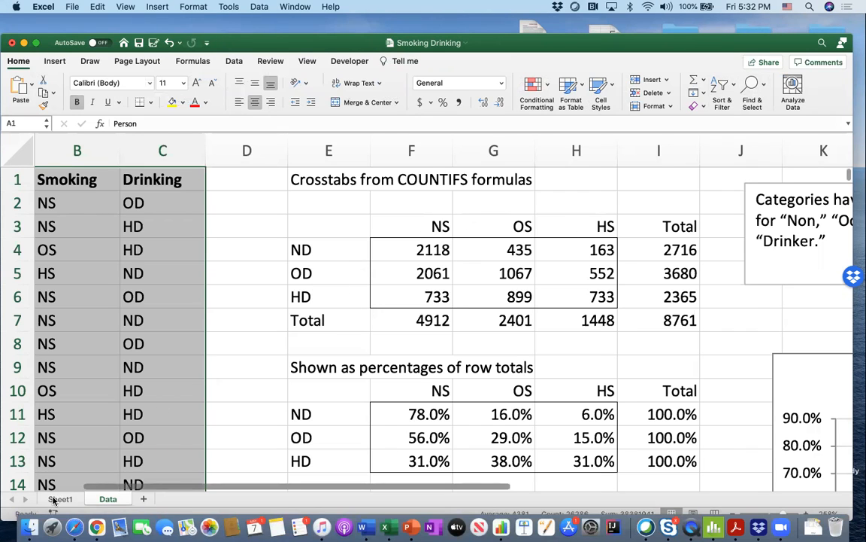
left_click(59, 499)
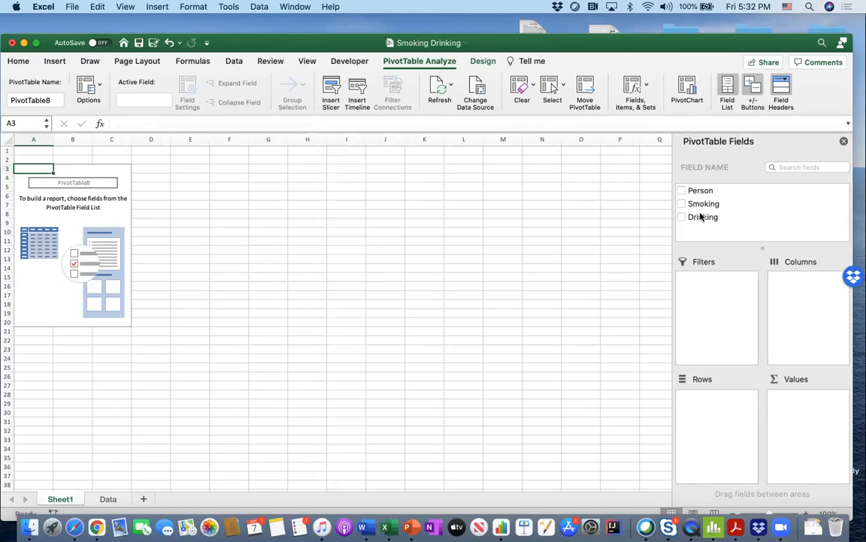
- Lay out the PivotTable with Drinking as rows, Smoking as columns and Person as values
left_click_drag(701, 217, 719, 415)
left_click_drag(706, 204, 803, 302)
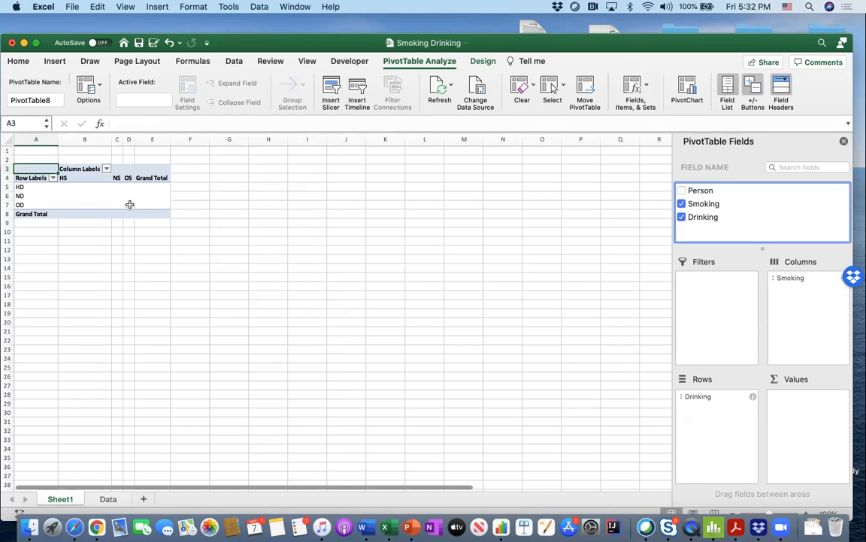
scroll(129, 206, "up", 5)
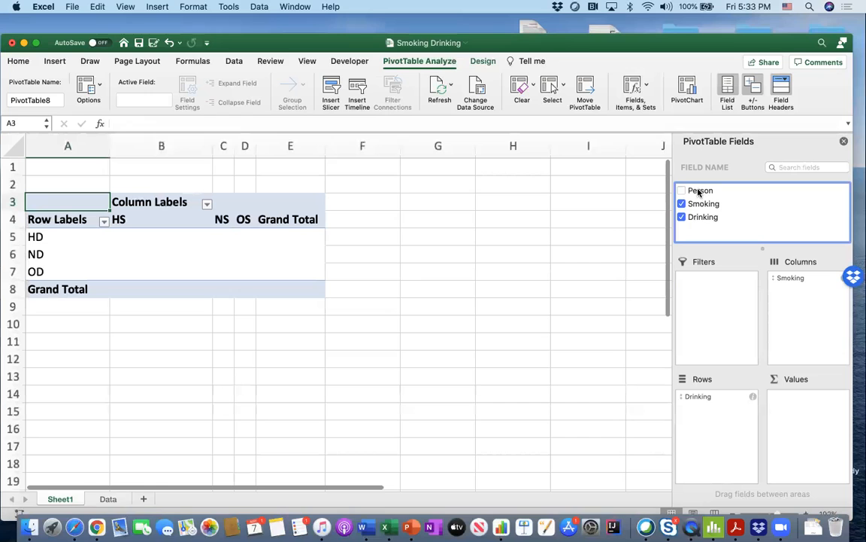
left_click_drag(699, 192, 814, 431)
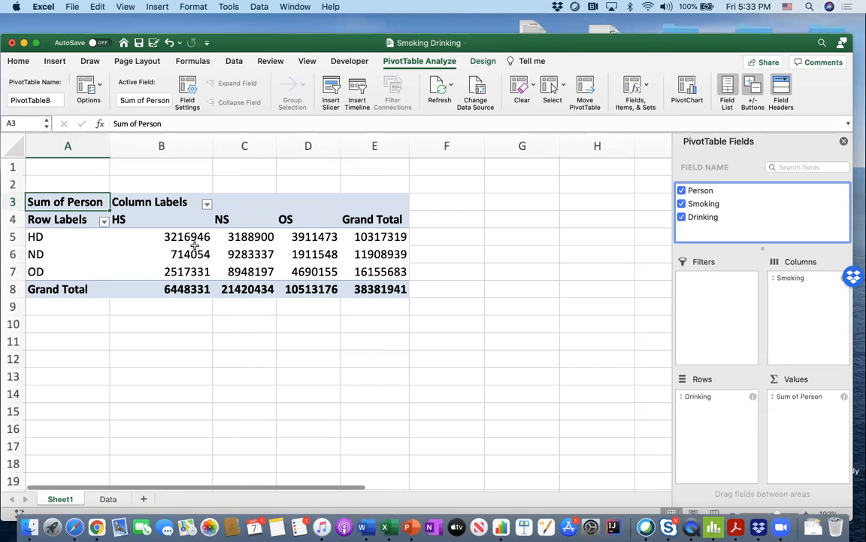
- Compare the PivotTable's Sum of Person values with the person numbers in column A of the Data sheet
left_click_drag(190, 238, 358, 270)
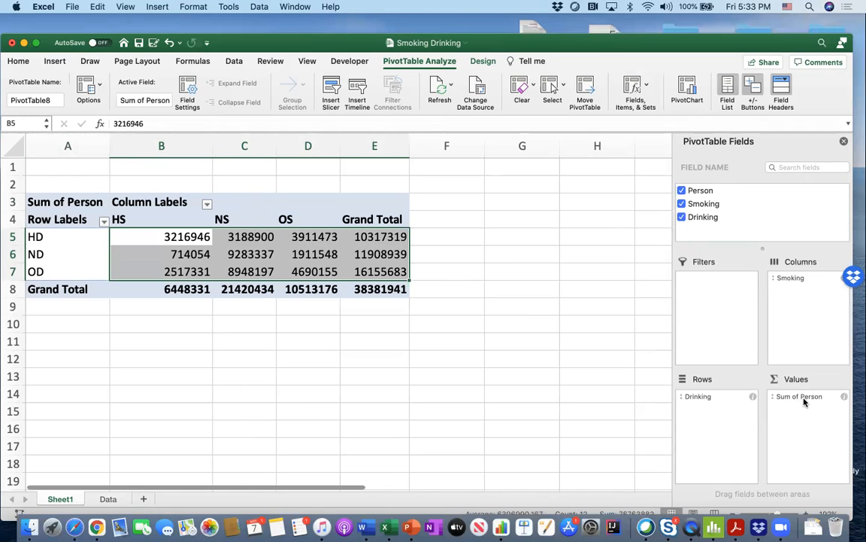
left_click(107, 498)
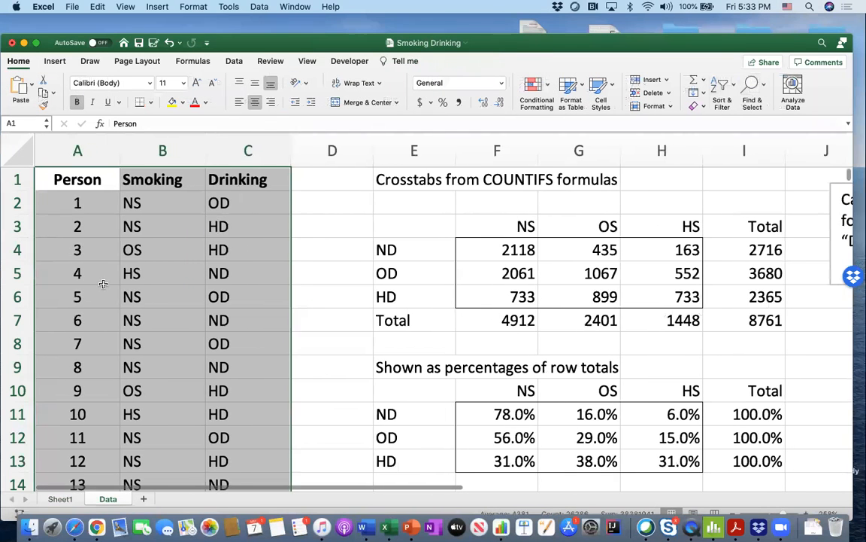
left_click(103, 286)
scroll(104, 269, "down", 9)
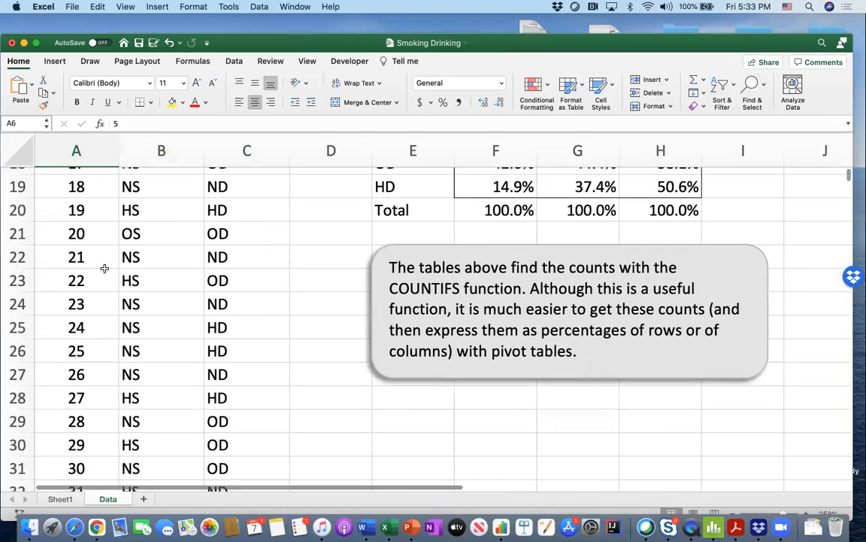
scroll(104, 268, "up", 9)
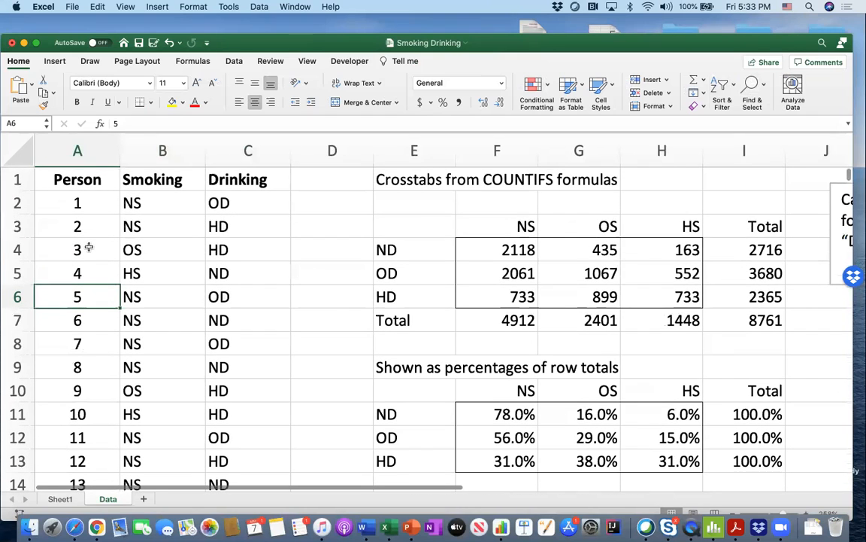
left_click_drag(78, 201, 80, 279)
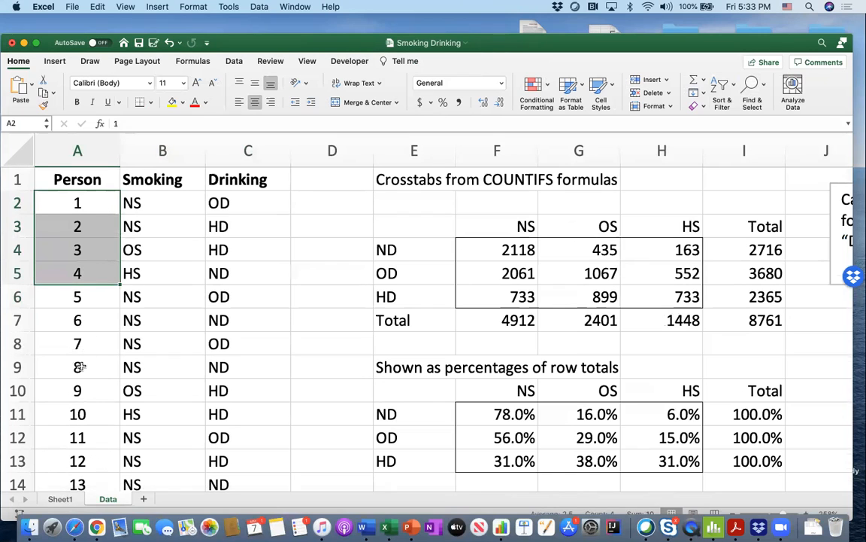
- Open the settings of the Sum of Person value field in the PivotTable on Sheet1
left_click(60, 499)
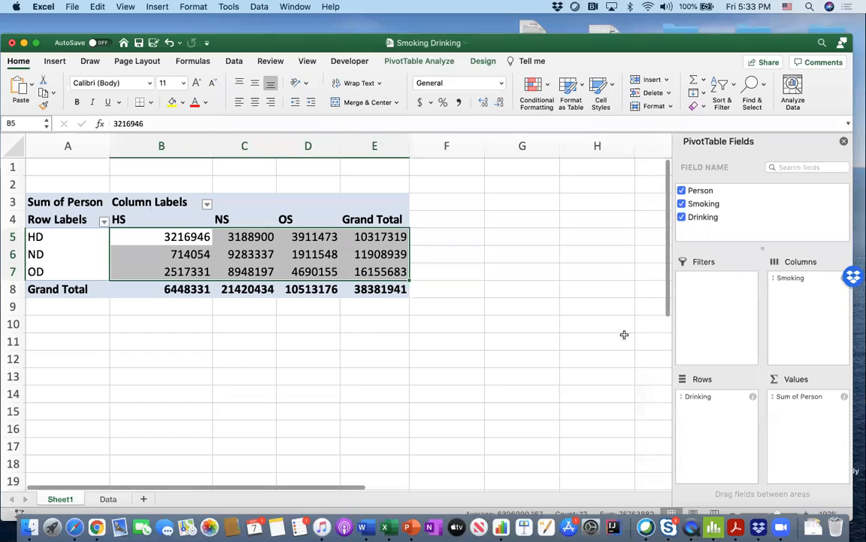
left_click(844, 397)
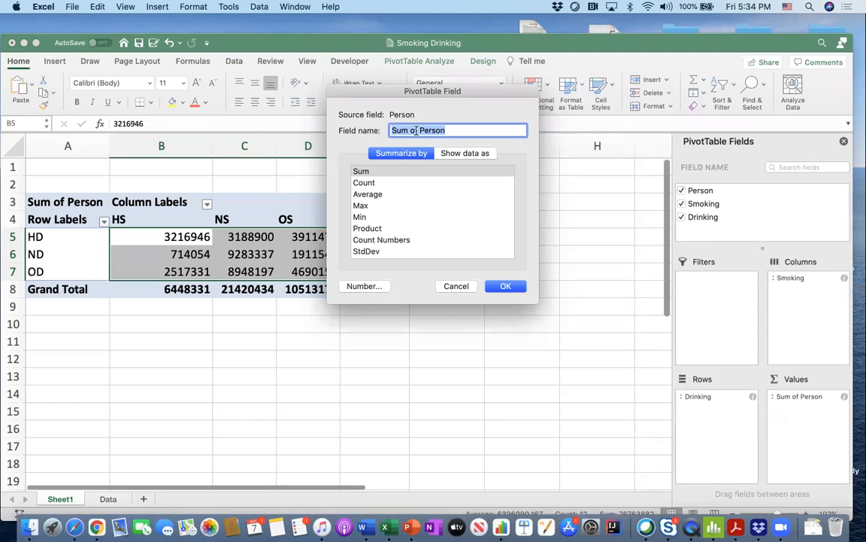
- Look through the summary functions available for the Person value field, from Count to Varp
left_click(370, 183)
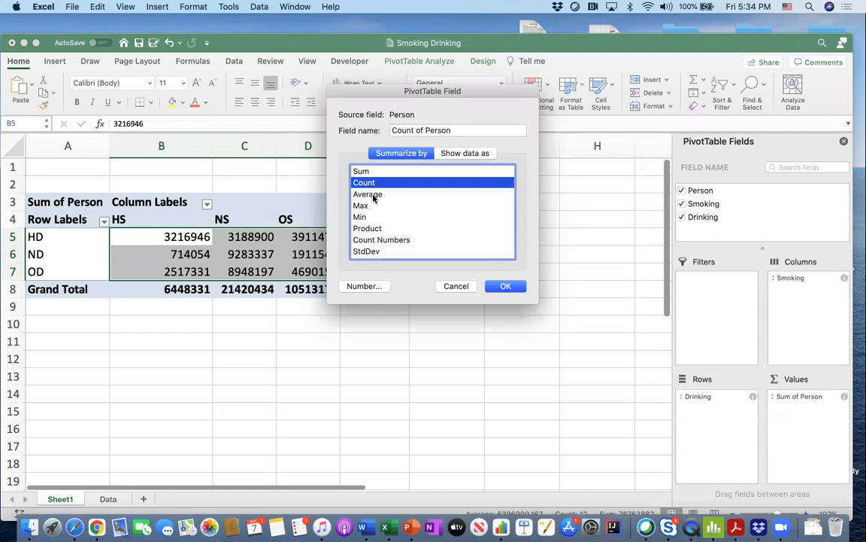
left_click(374, 194)
left_click(371, 208)
left_click(371, 217)
left_click(371, 228)
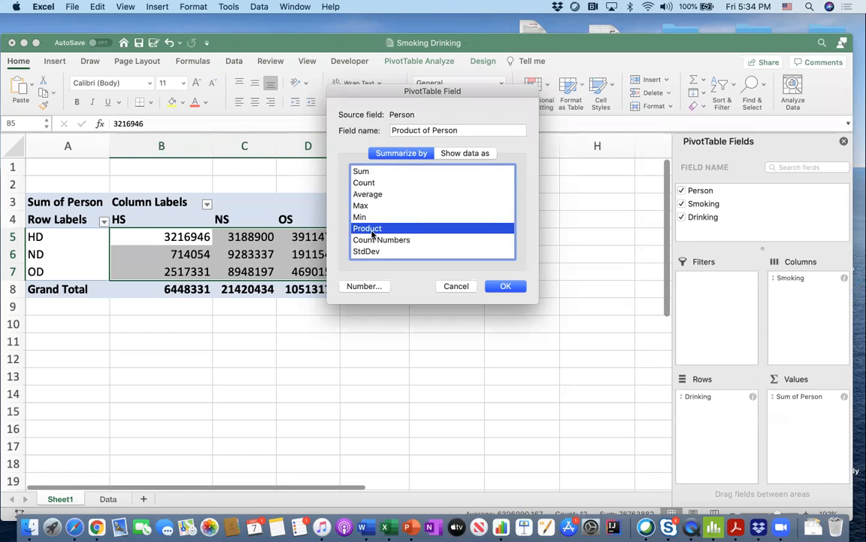
left_click(372, 240)
scroll(372, 240, "down", 2)
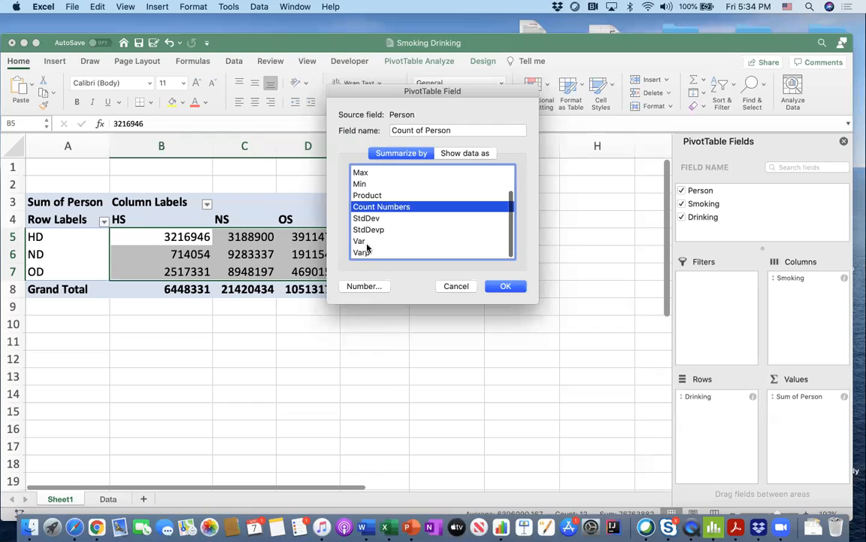
scroll(380, 214, "up", 2)
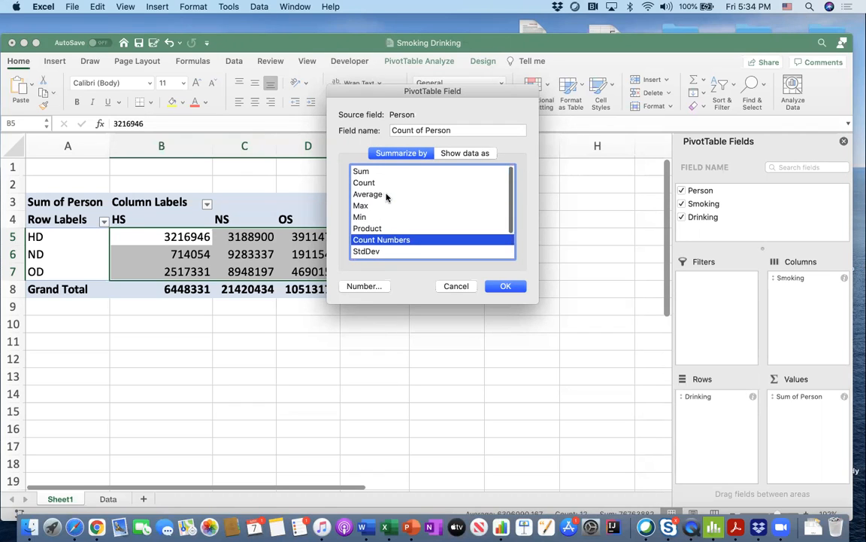
- Summarize the Person value field by Count, keeping the field name Count of Person
left_click(376, 182)
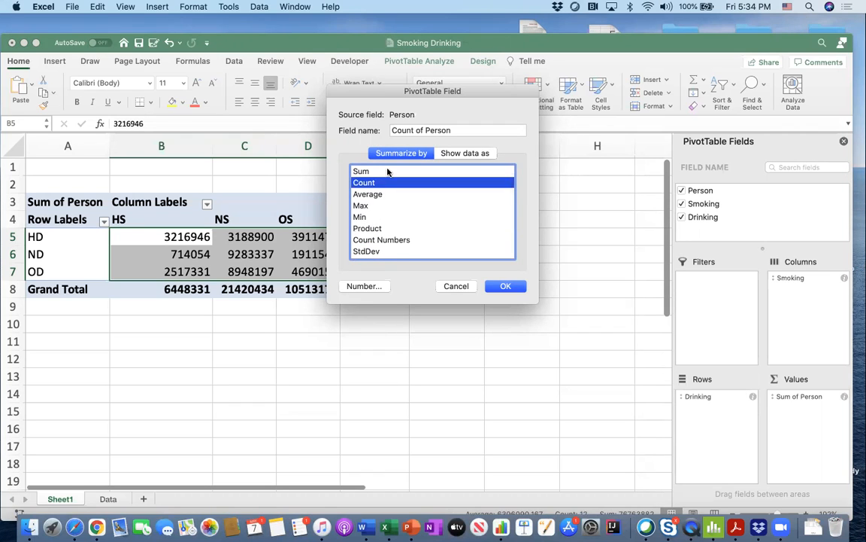
left_click(407, 131)
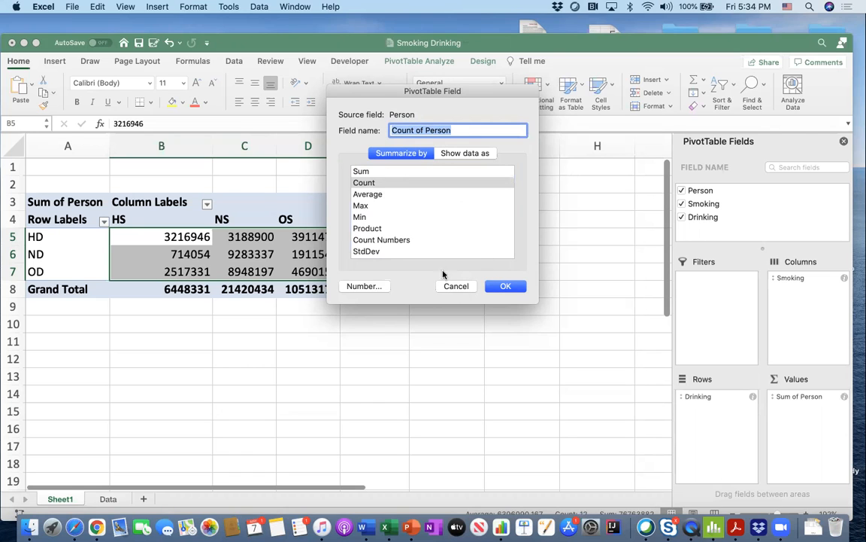
left_click(504, 287)
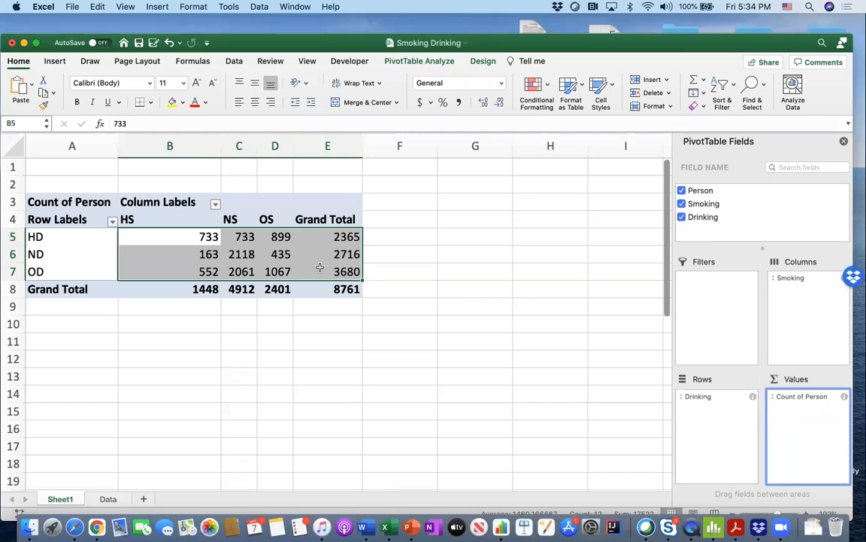
- Compare the ND/NS count in C6 of the PivotTable with the COUNTIFS crosstab on the Data sheet
left_click(250, 257)
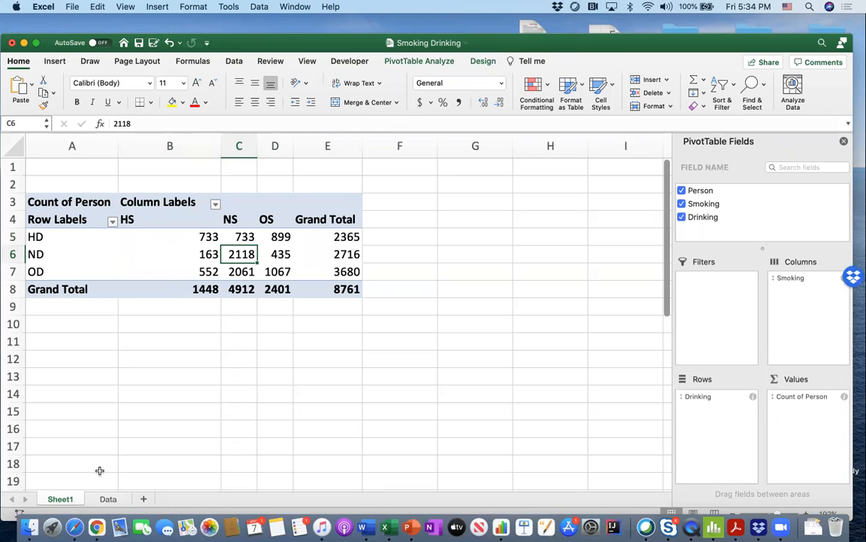
left_click(105, 499)
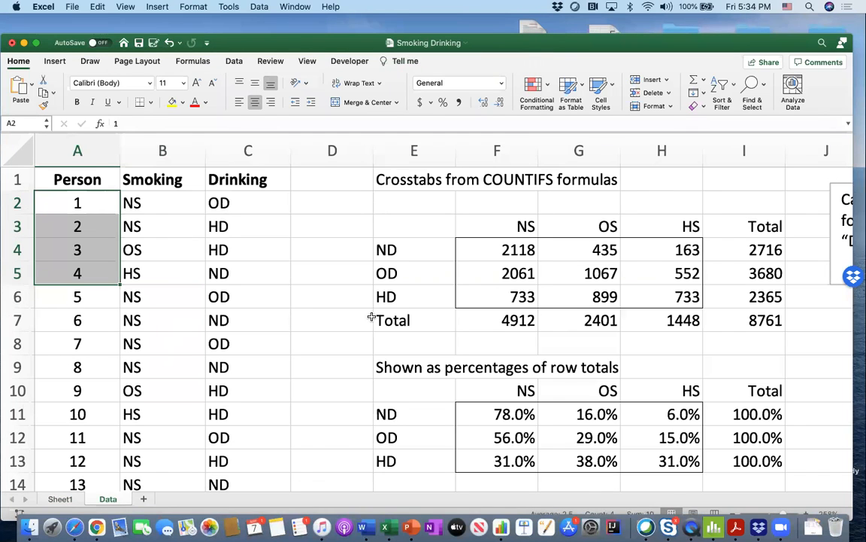
scroll(370, 315, "up", 3)
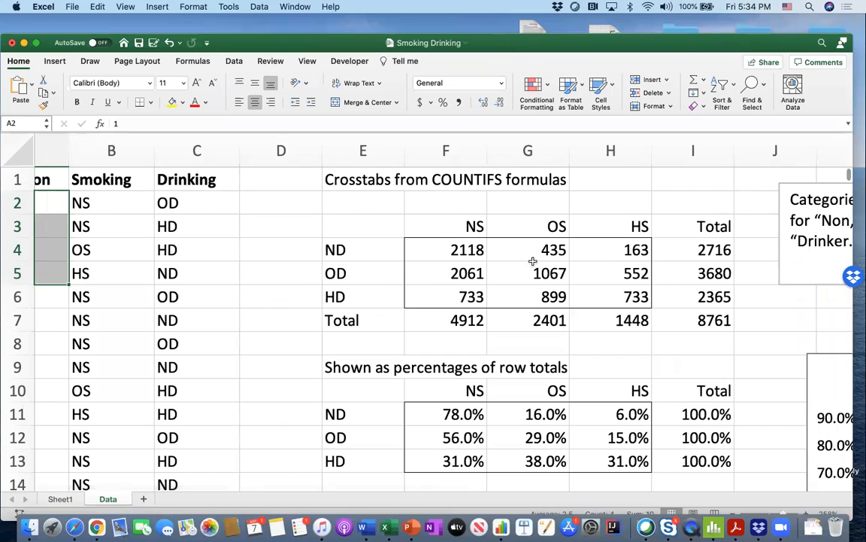
- Compare the HD/HS count and the other category counts in the Data sheet's COUNTIFS crosstab with the PivotTable on Sheet1
left_click(635, 299)
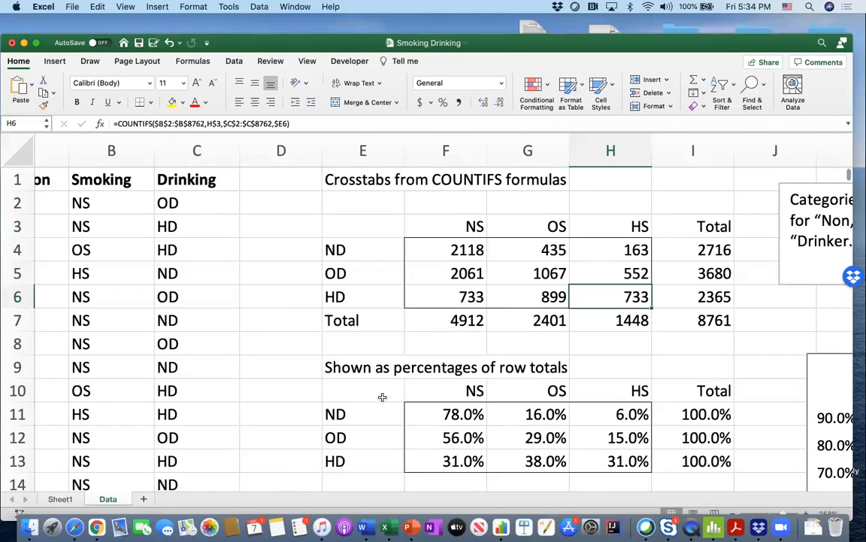
left_click(54, 499)
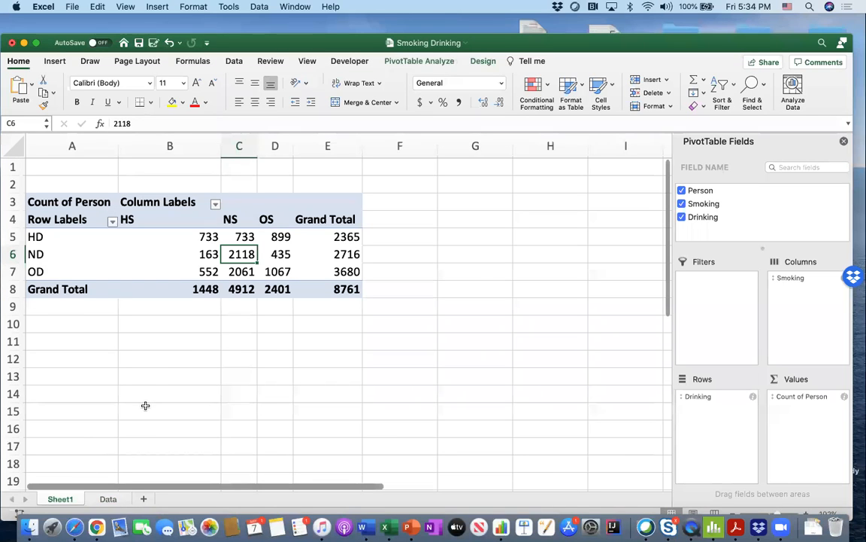
left_click(107, 499)
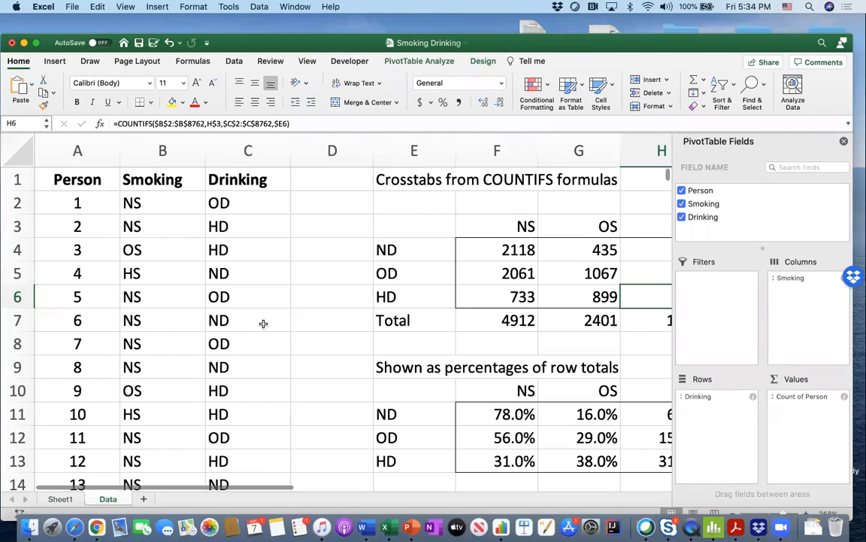
scroll(389, 299, "right", 4)
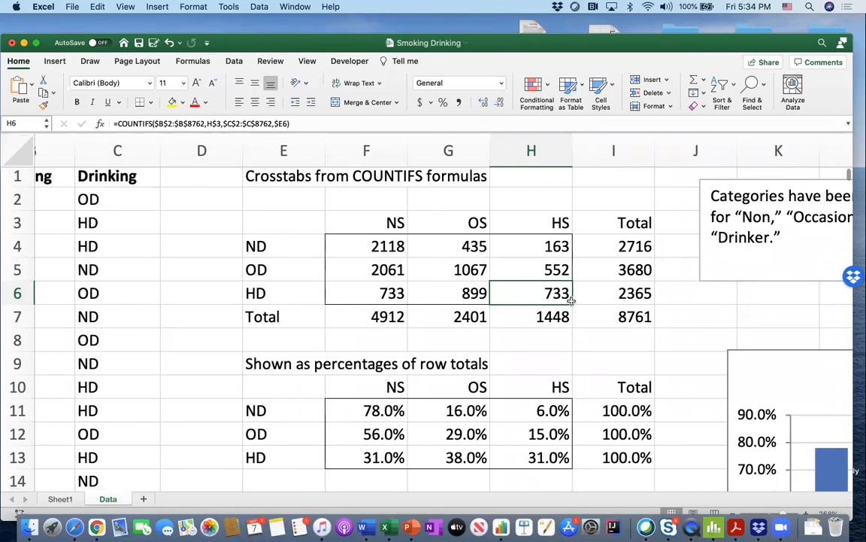
left_click(60, 500)
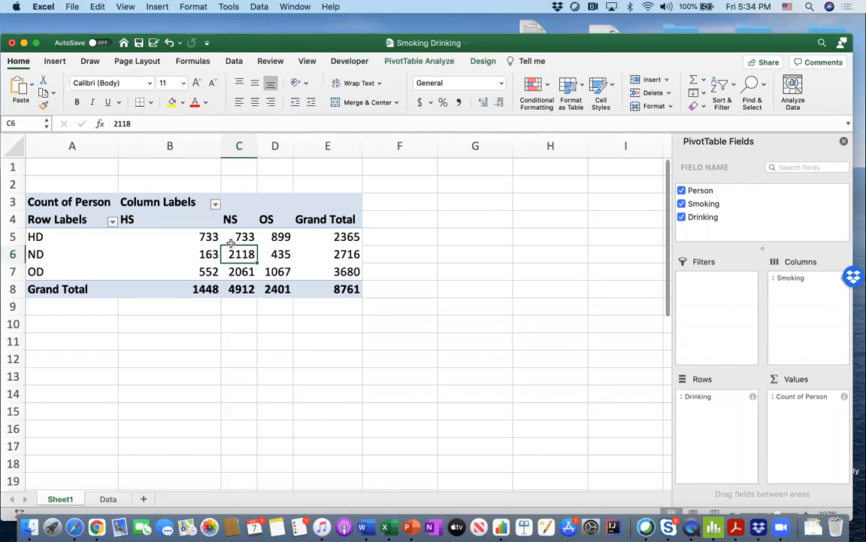
scroll(194, 250, "down", 1)
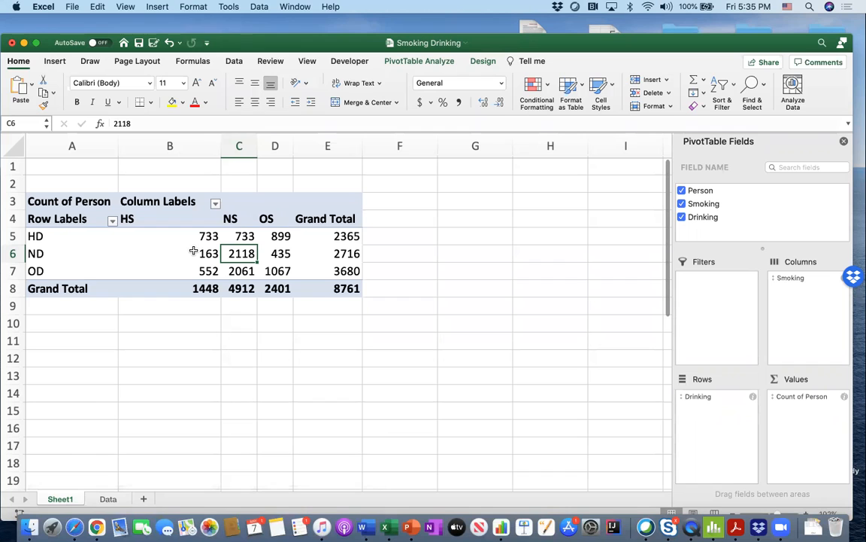
scroll(194, 250, "down", 2)
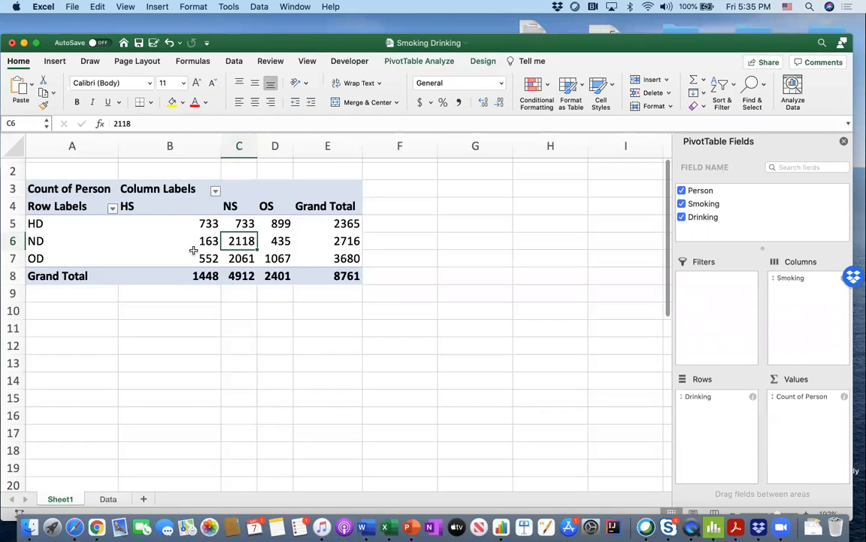
scroll(193, 251, "up", 2)
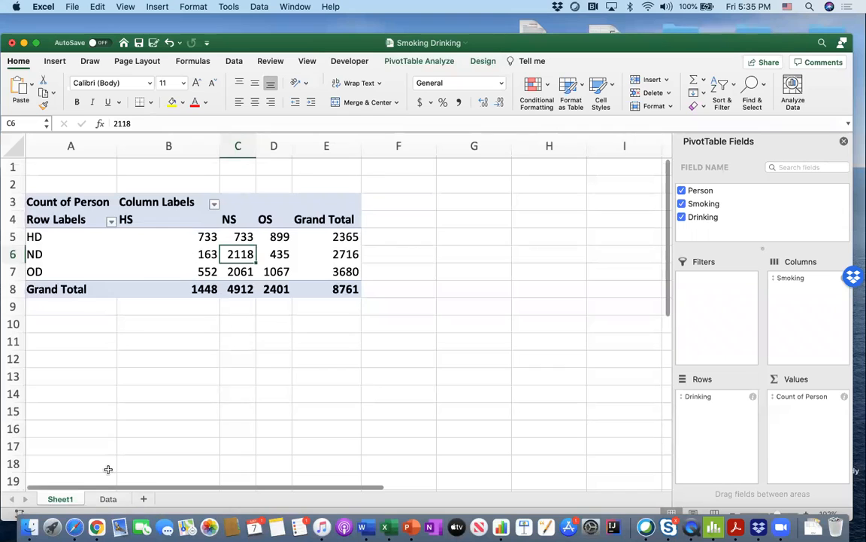
left_click(107, 499)
left_click(60, 499)
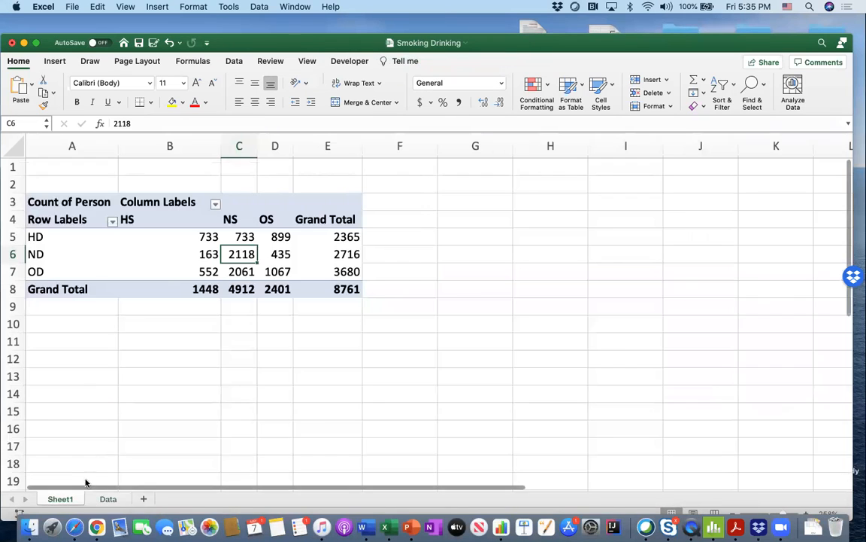
- Enter the title "Number in Each Categories" in cell A2, above the PivotTable on Sheet1
left_click(47, 183)
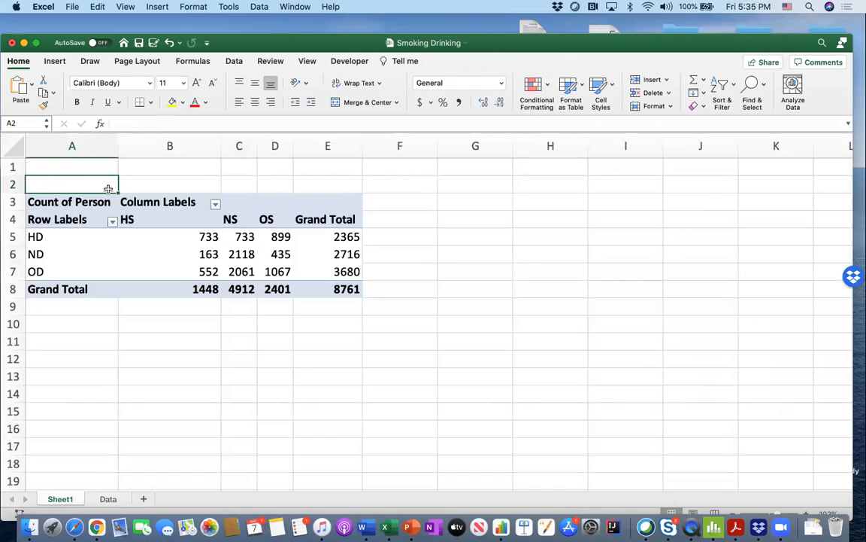
type("Number")
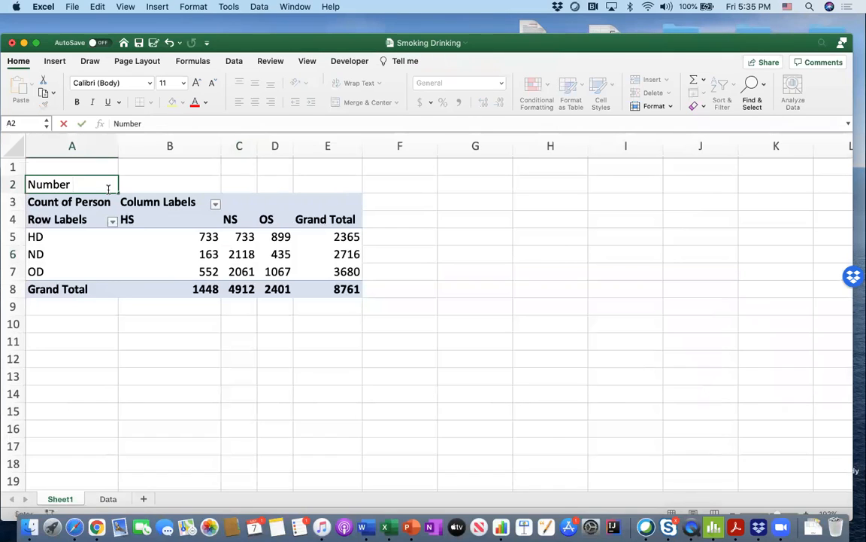
type(" in Each CAtegories")
key("Return")
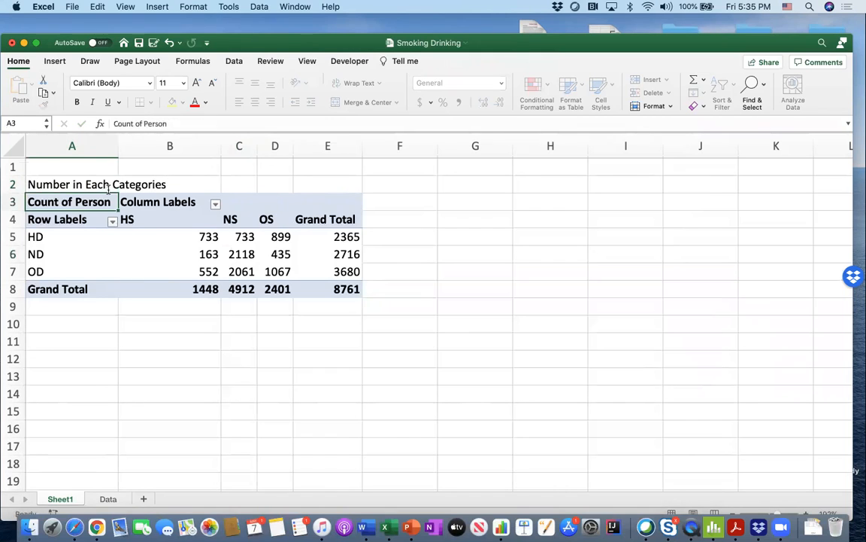
- Enter the title "Percentage in Grand Total" in cell A10, below the PivotTable
left_click(70, 325)
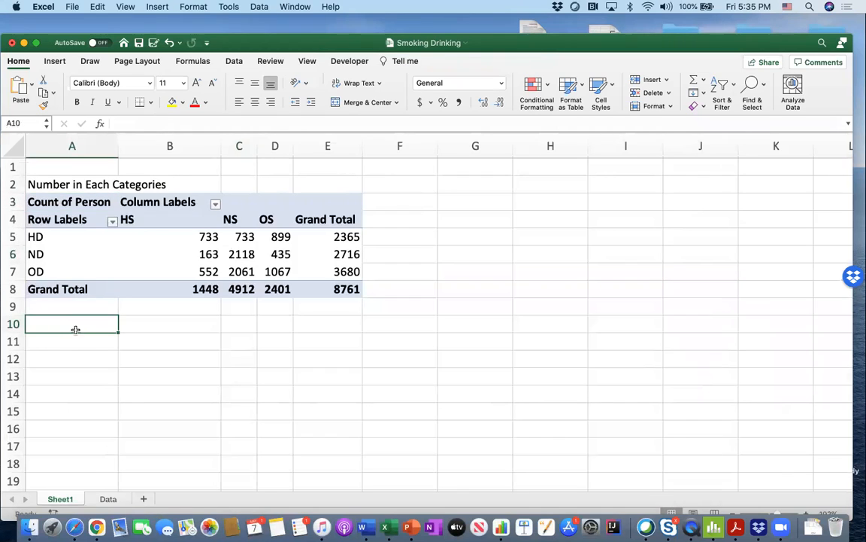
type("P")
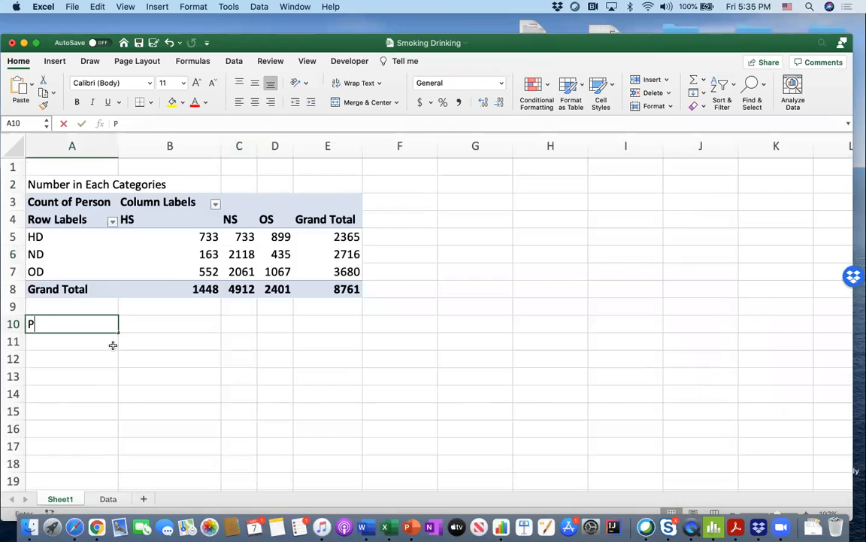
type("ercentage i")
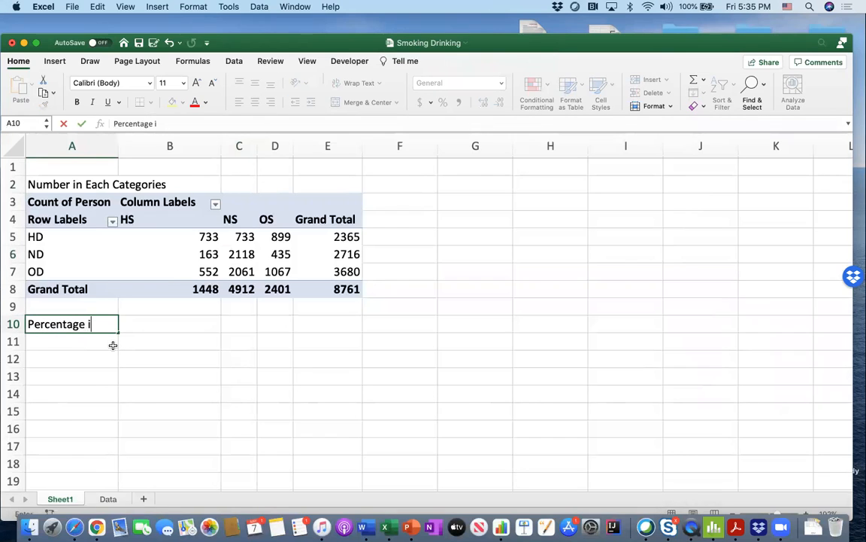
type("n Grand Total")
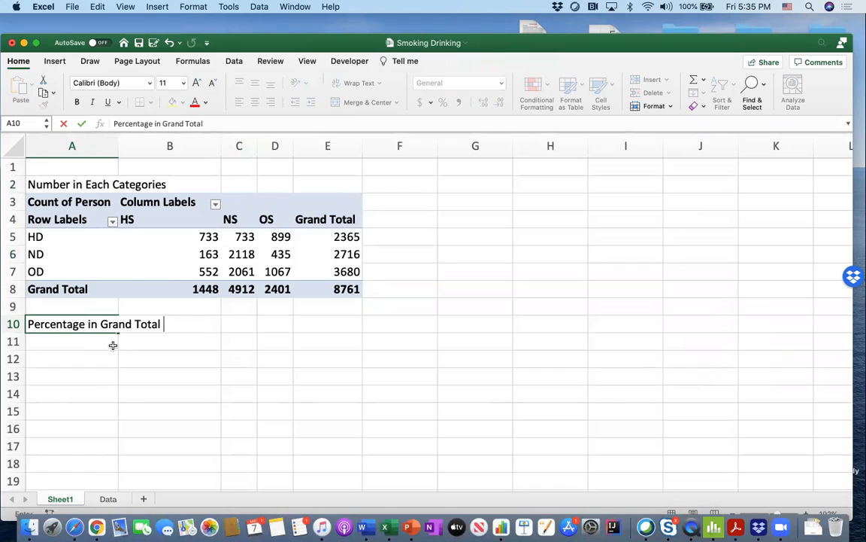
left_click(188, 338)
- Copy the whole PivotTable in A3:E8 and paste the duplicate at cell A12, below the Percentage in Grand Total title
left_click(200, 237)
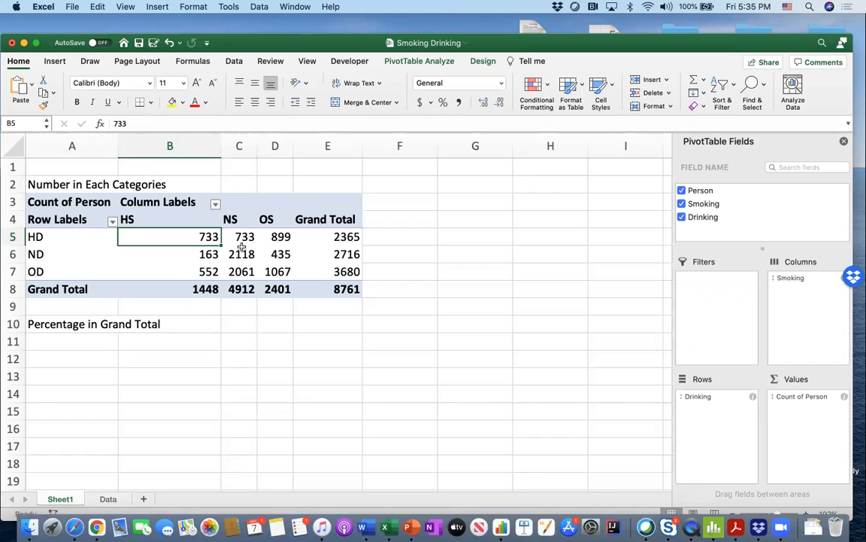
left_click(347, 291)
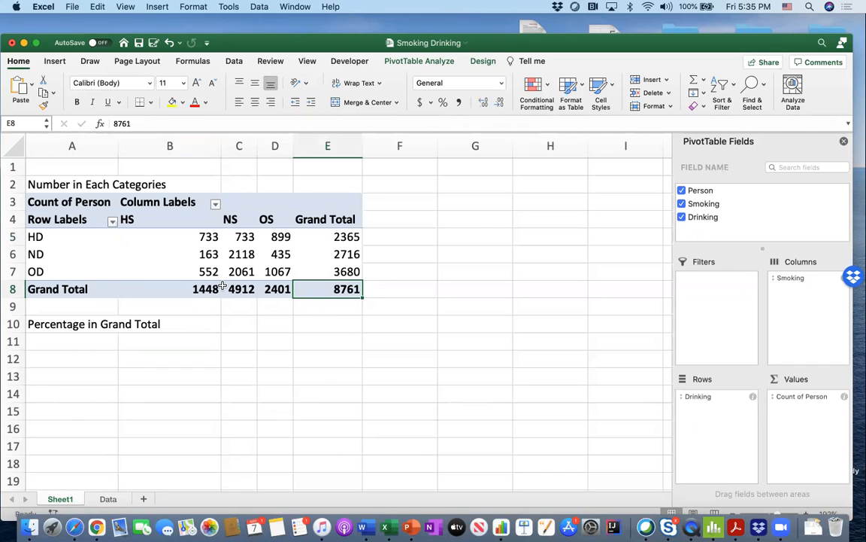
left_click_drag(79, 201, 319, 289)
key("super+c")
left_click(88, 358)
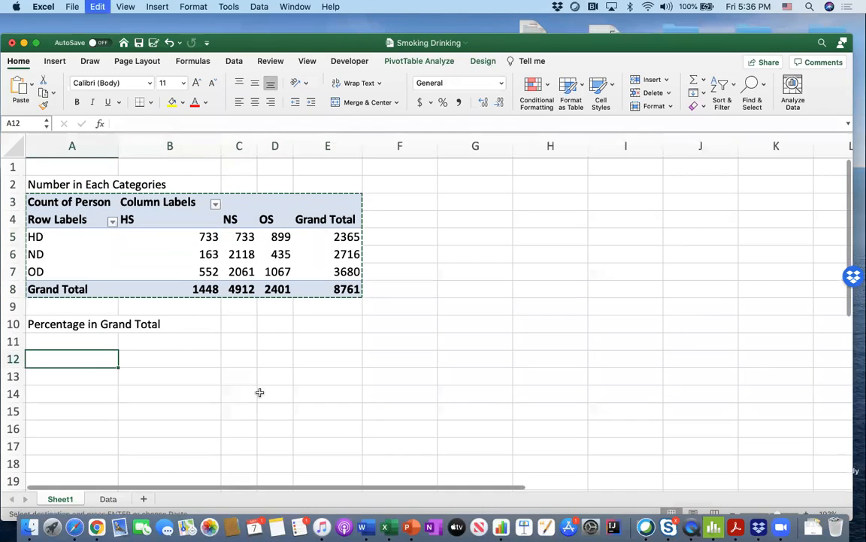
key("super+v")
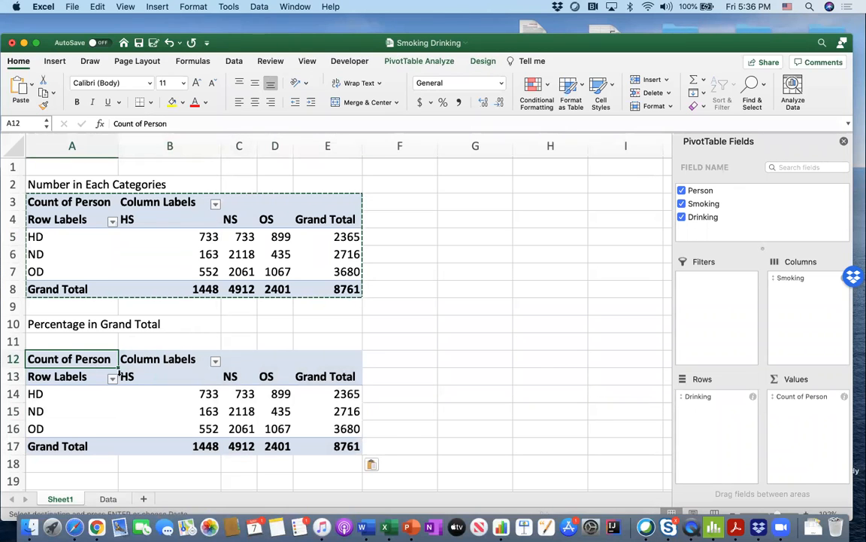
left_click(211, 331)
key("Escape")
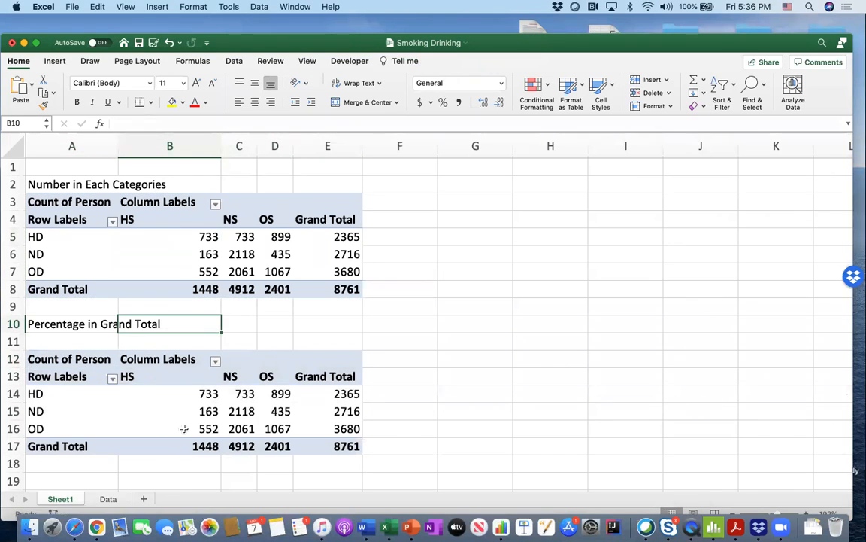
left_click(107, 498)
scroll(170, 209, "left", 2)
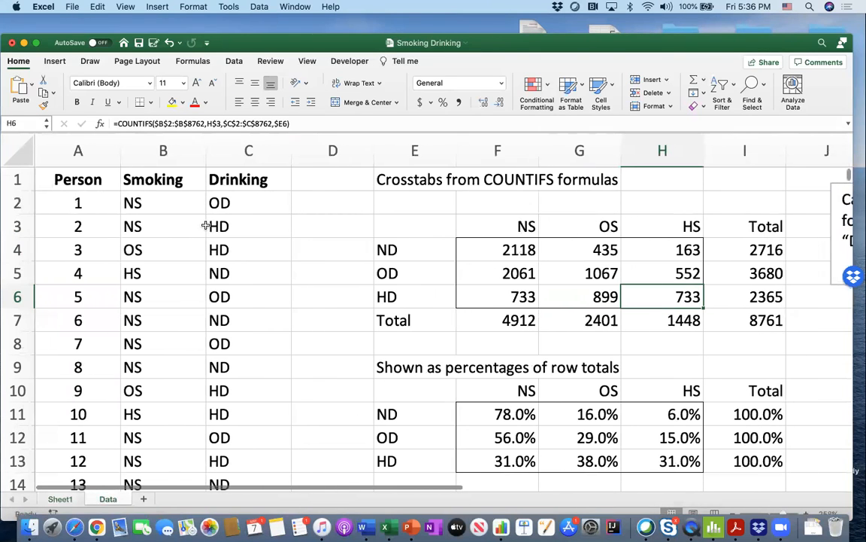
left_click(54, 61)
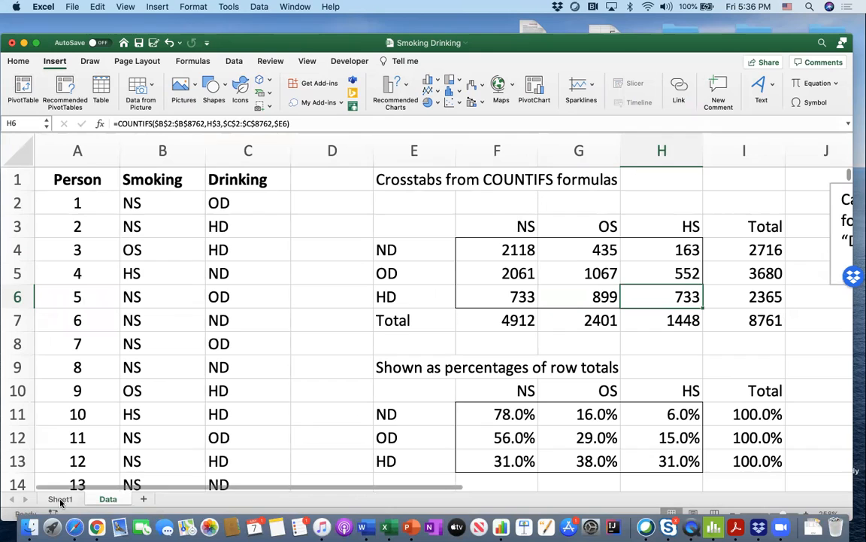
left_click(59, 500)
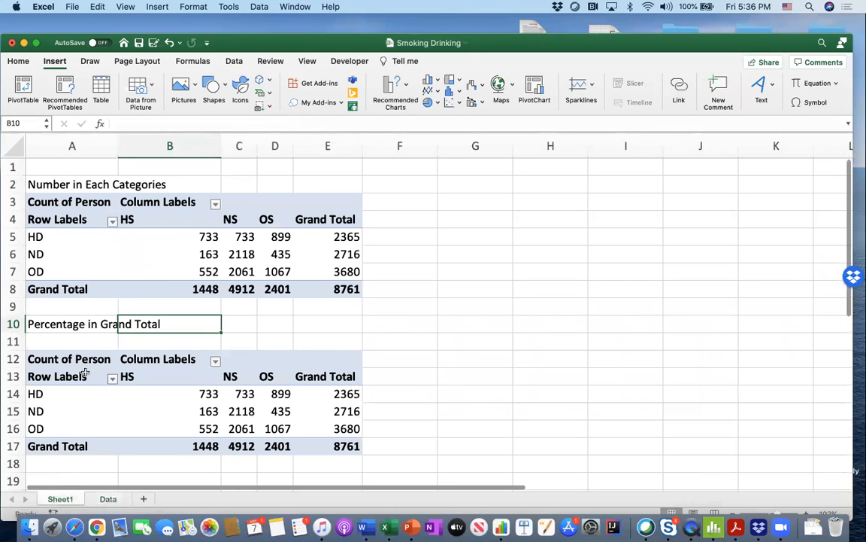
- Show the Count of Person values in the copied PivotTable at A12 as % of Grand Total
left_click(68, 360)
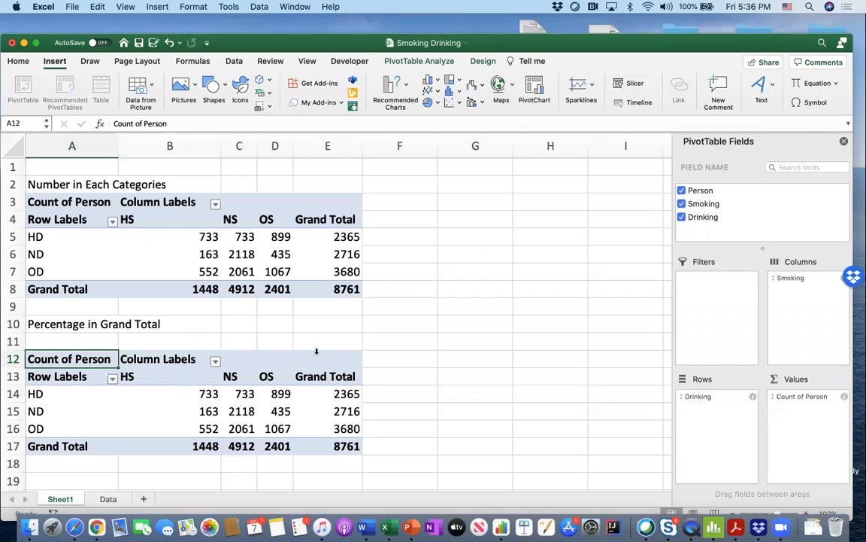
left_click(279, 392)
left_click_drag(280, 389, 204, 423)
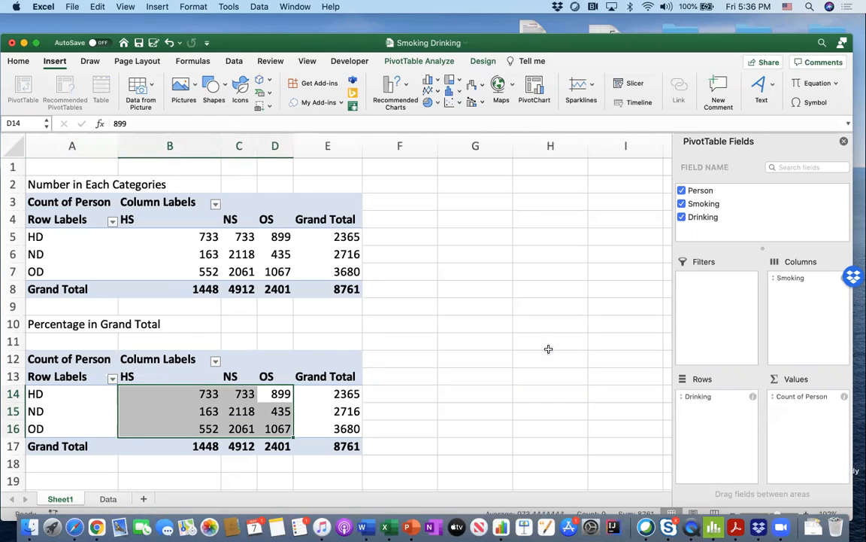
left_click(799, 399)
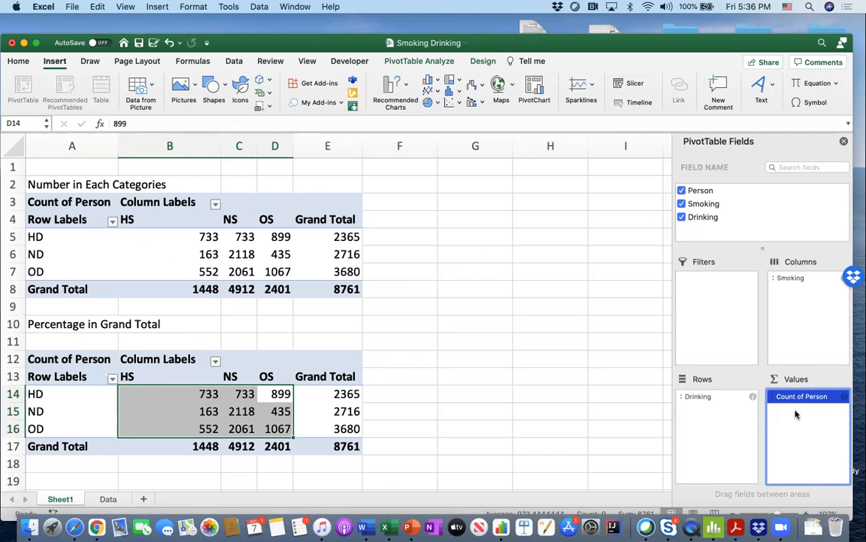
left_click(796, 414)
left_click(843, 398)
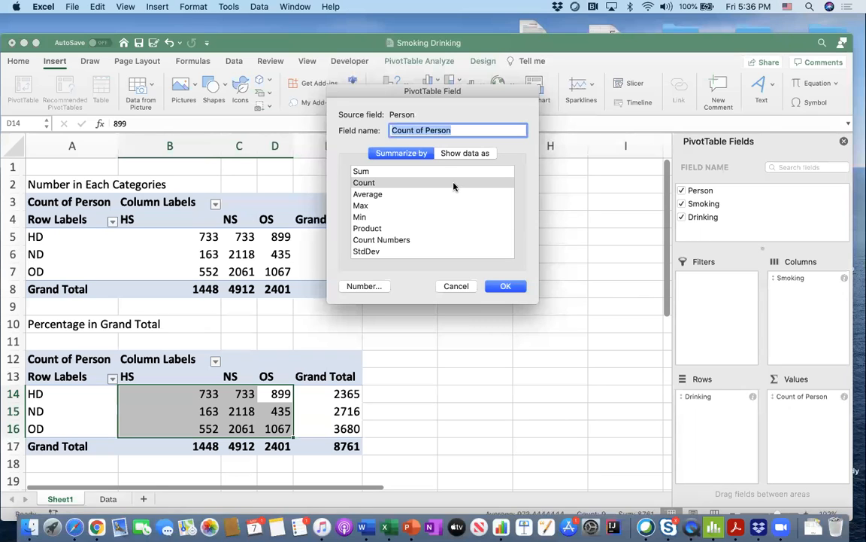
left_click(453, 153)
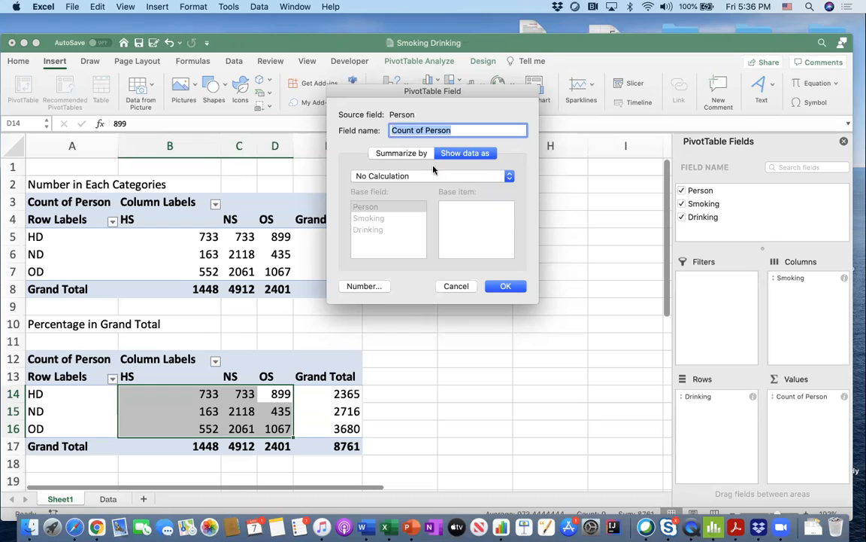
left_click(394, 154)
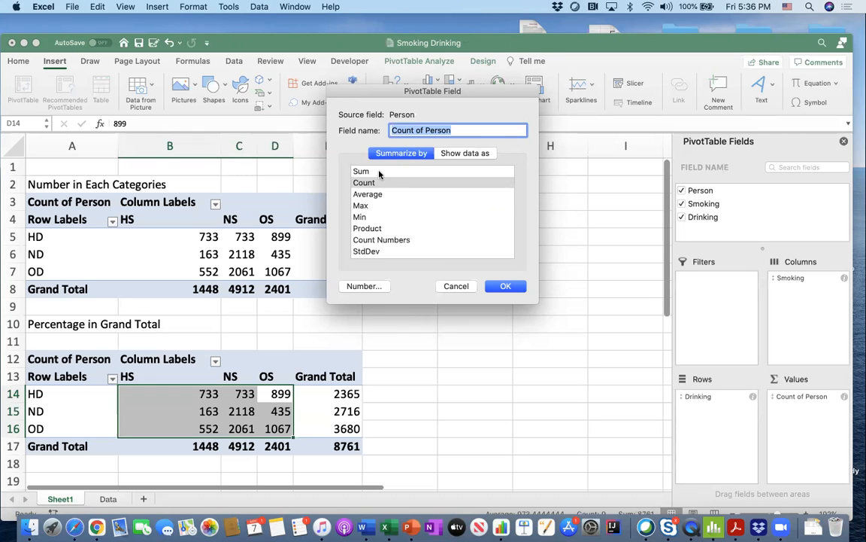
left_click(458, 154)
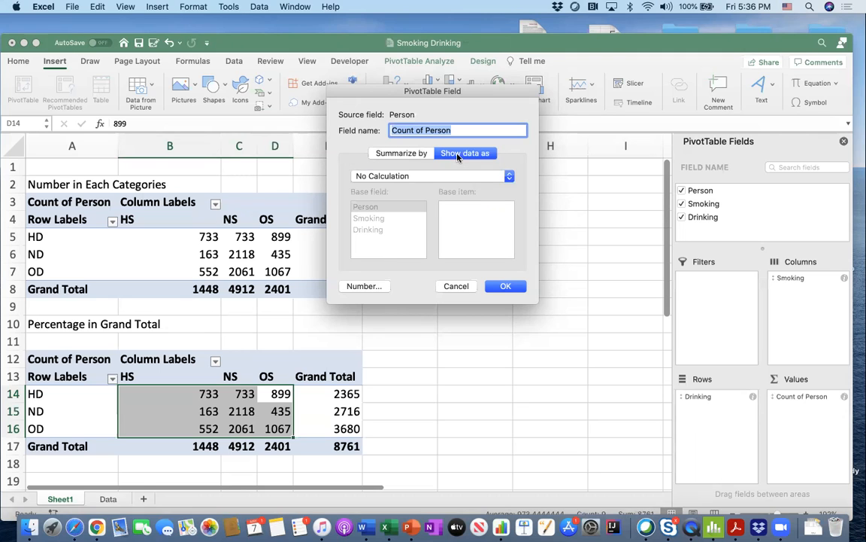
left_click(454, 175)
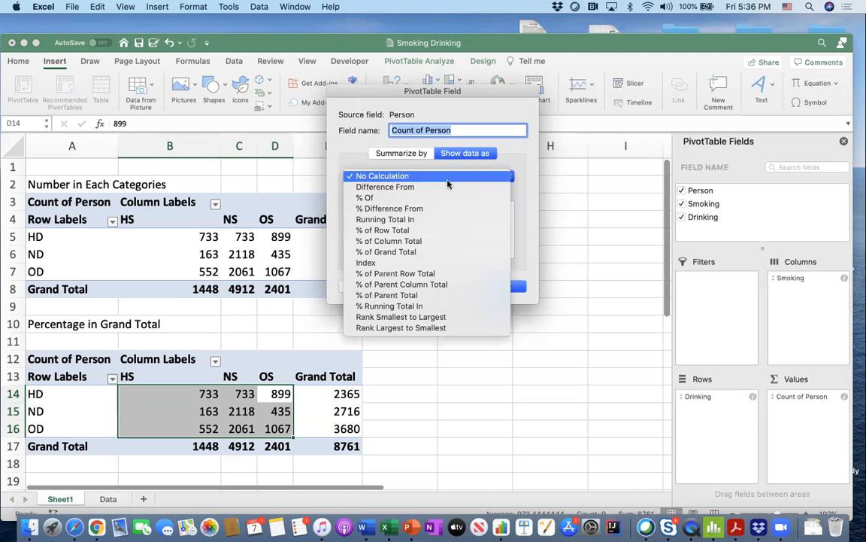
left_click(404, 252)
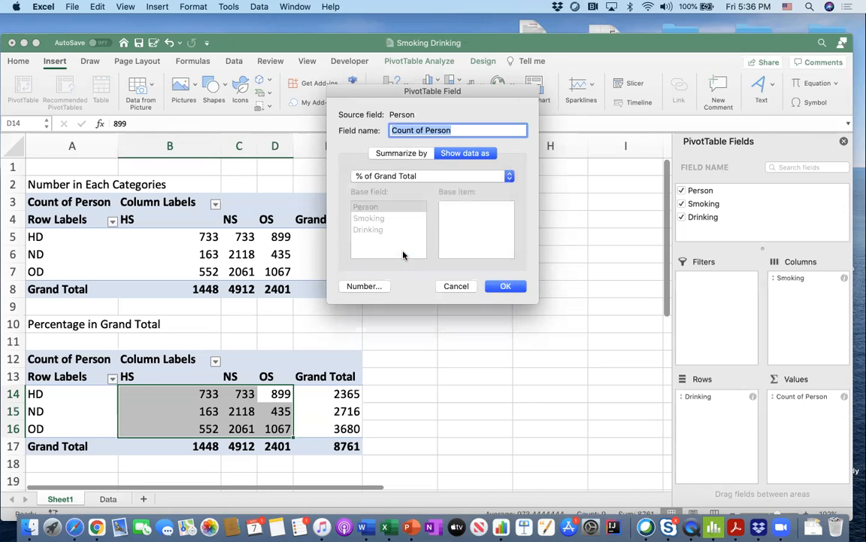
left_click(505, 286)
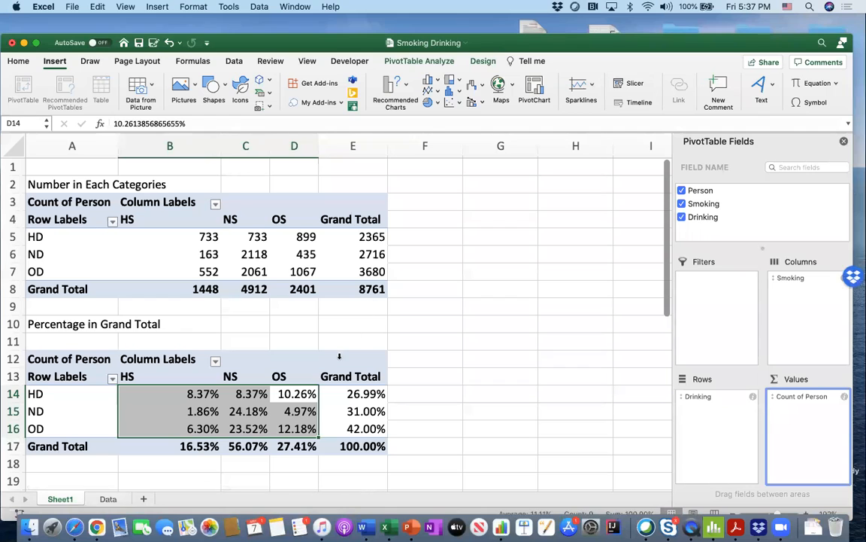
scroll(340, 358, "down", 1)
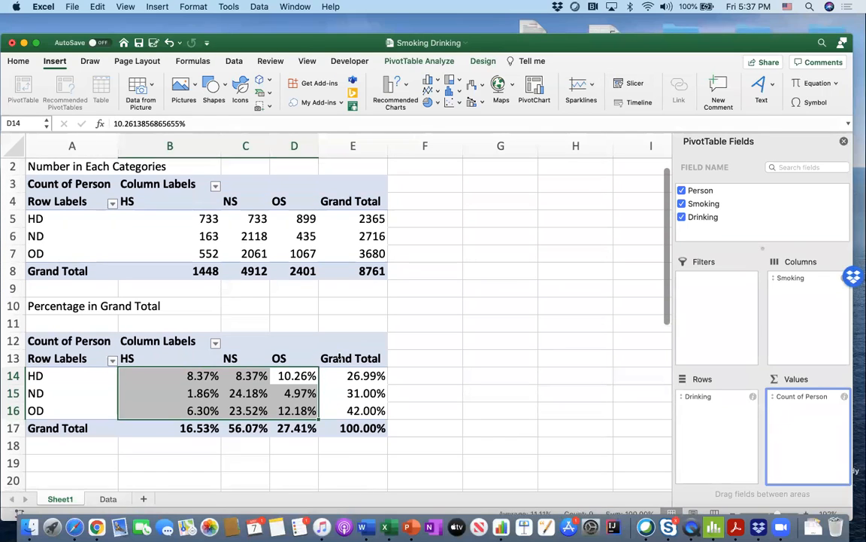
- Inspect the HD–HS percentage, the overall grand total and the HS column total in the percentage PivotTable
scroll(340, 358, "down", 1)
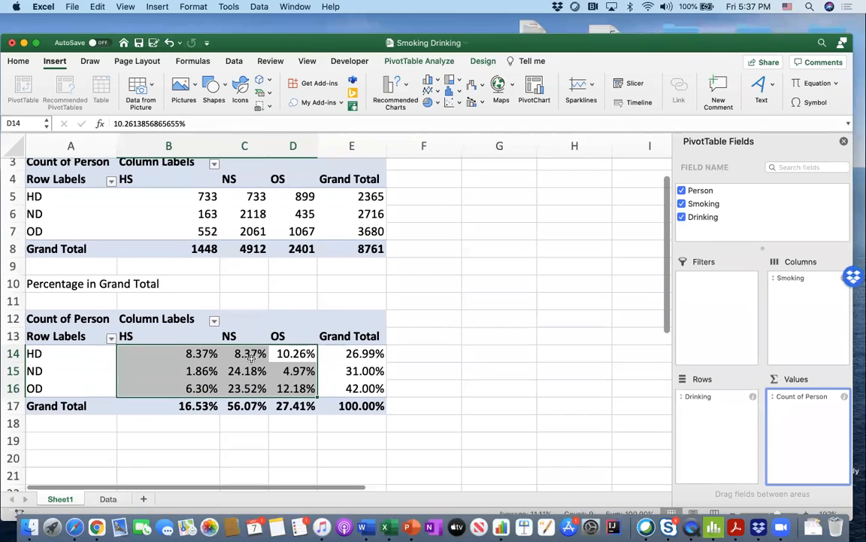
left_click(201, 353)
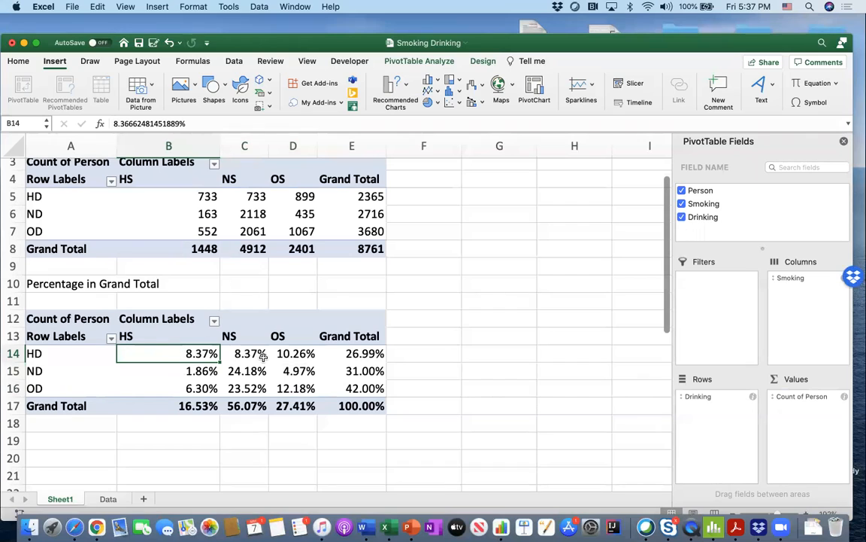
left_click(351, 406)
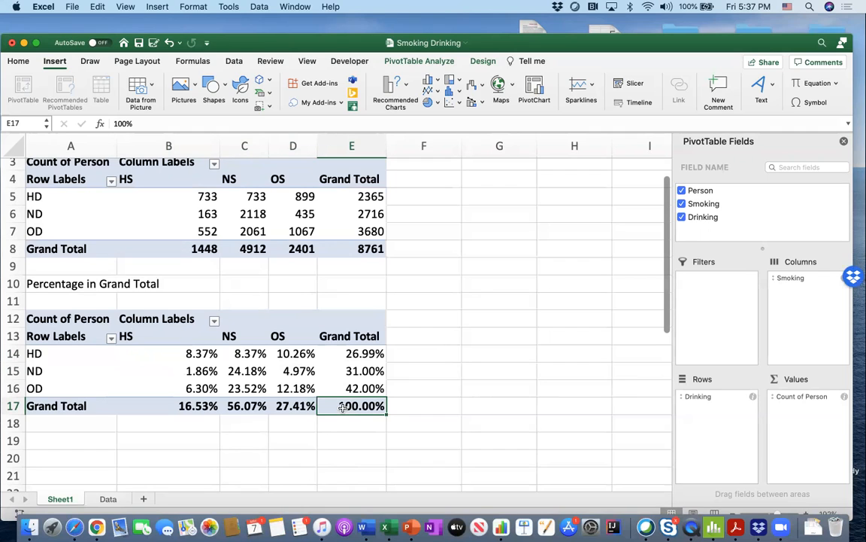
left_click(193, 407)
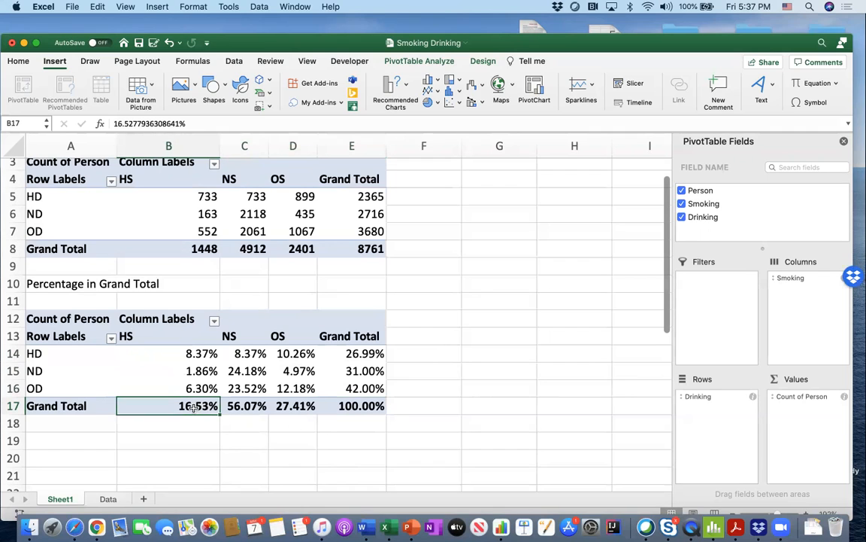
- Enter a check formula in cell D10 dividing the ND–NS count by the overall grand total of the first PivotTable
left_click(290, 288)
type("=")
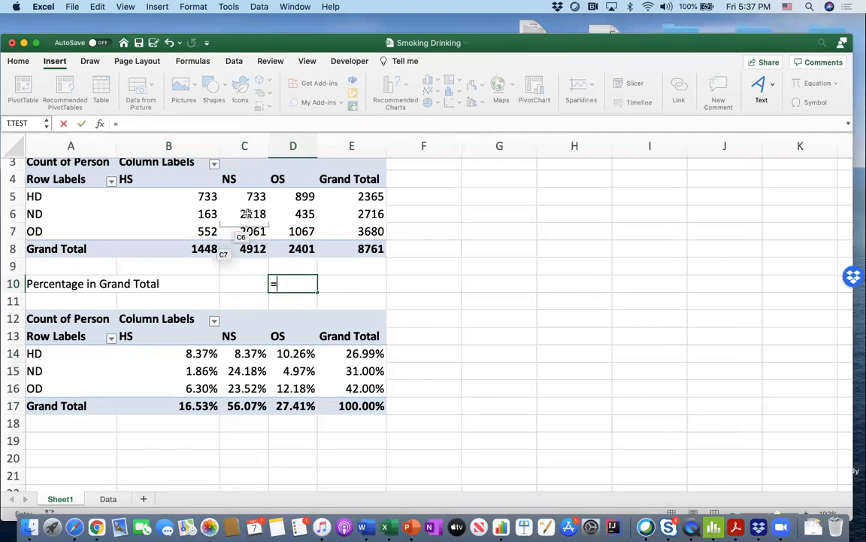
left_click(256, 212)
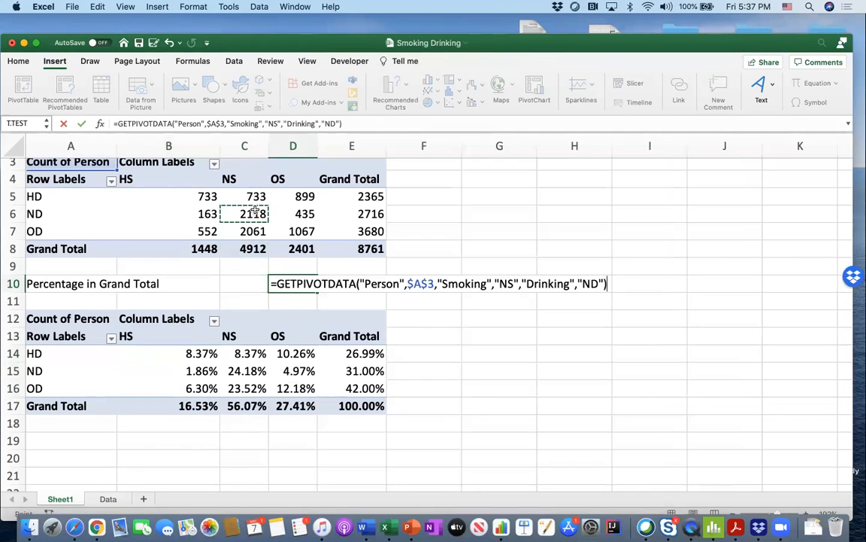
type("/")
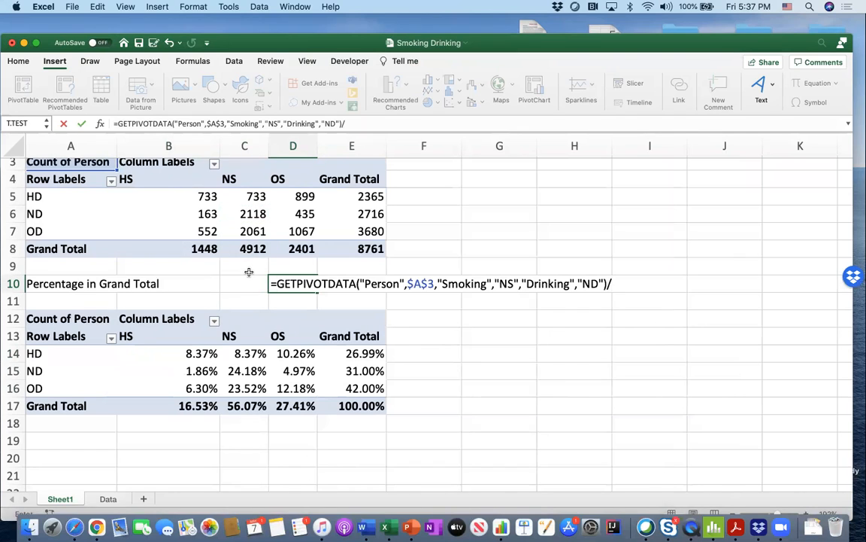
left_click(333, 249)
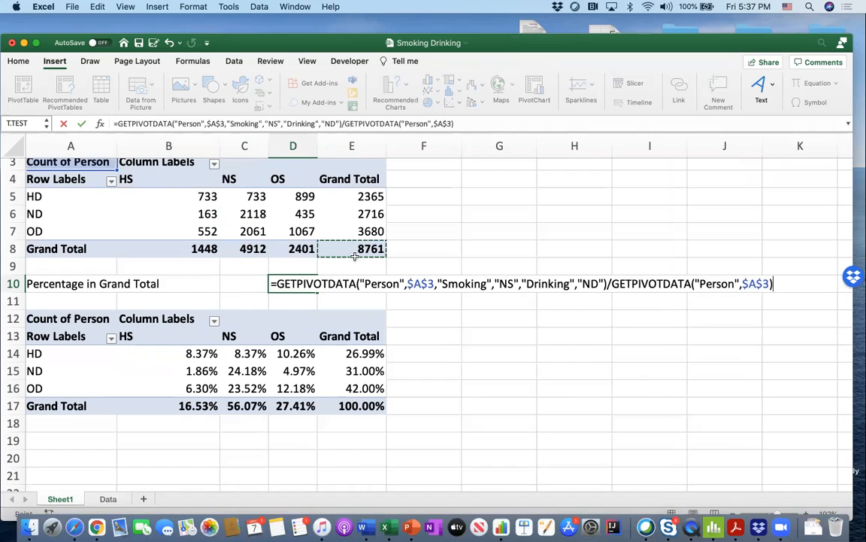
key("Return")
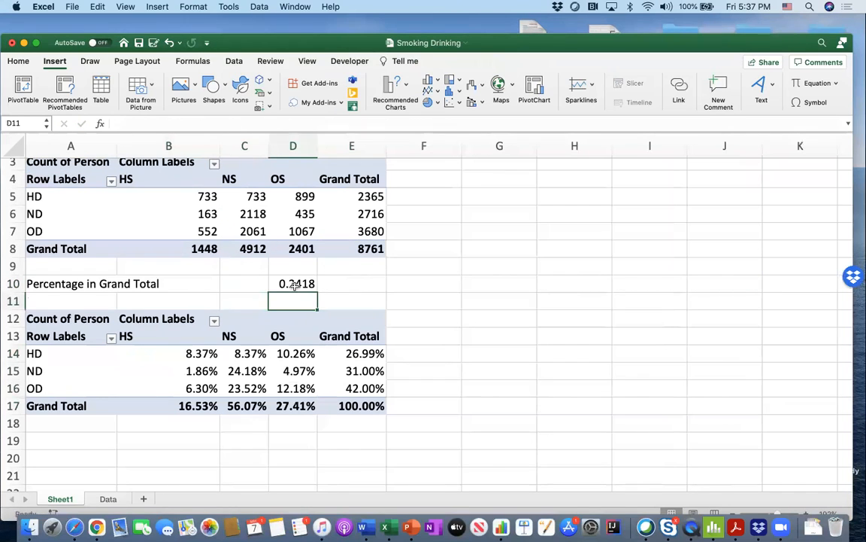
- Review the check formula in cell D10 and delete it
left_click(296, 285)
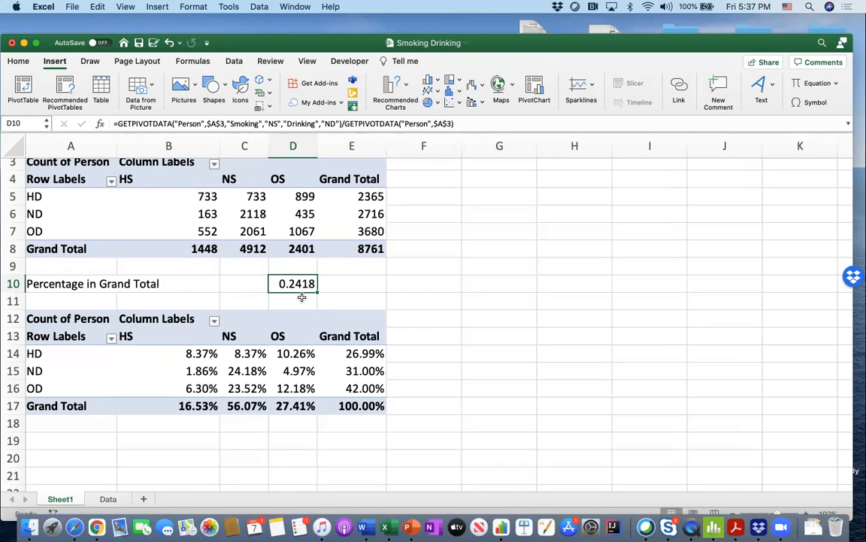
key("Delete")
left_click(242, 286)
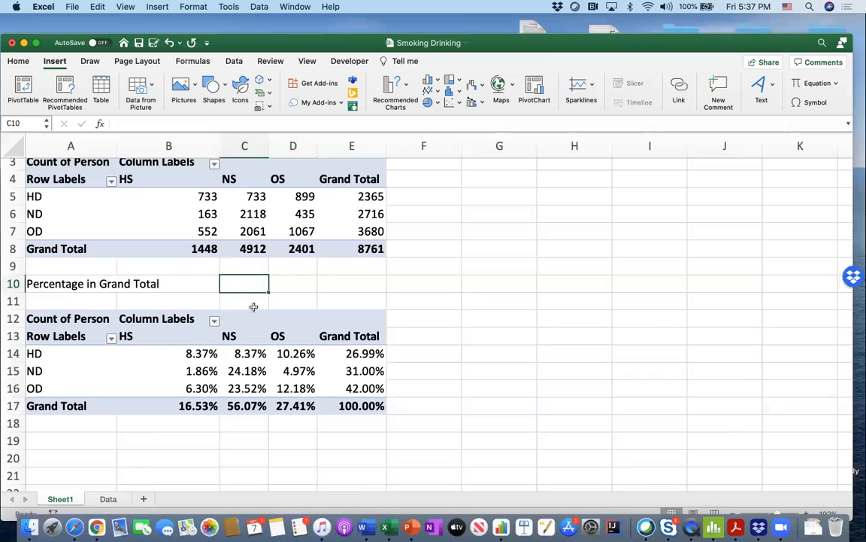
- Examine the row-total and column-total percentage crosstabs on the Data sheet
left_click(108, 499)
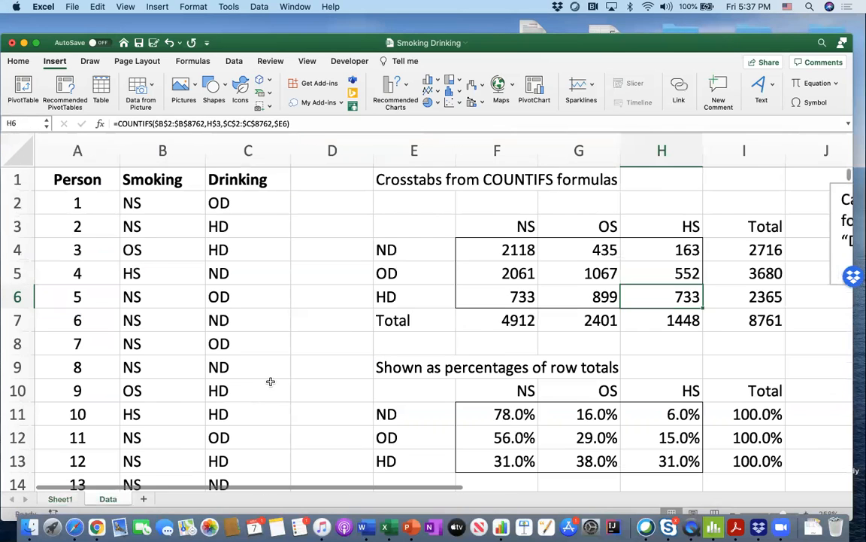
scroll(270, 382, "down", 5)
scroll(270, 381, "up", 4)
scroll(270, 381, "right", 2)
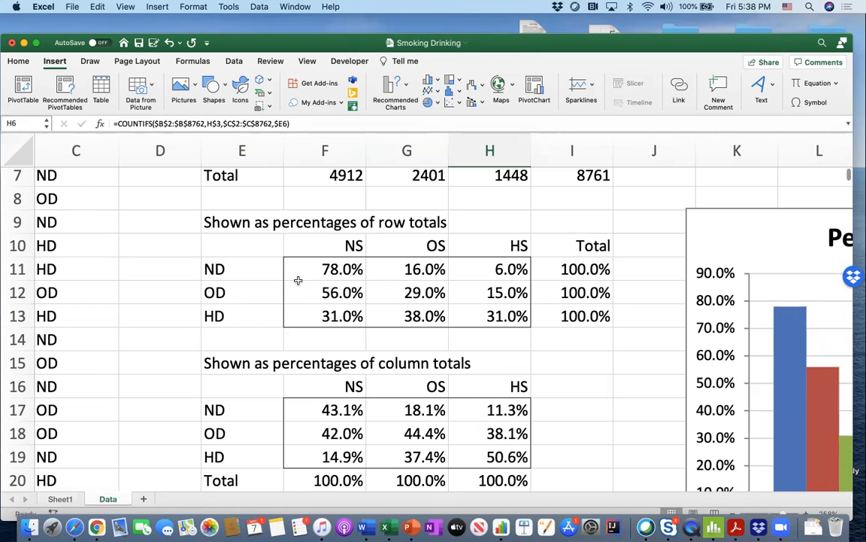
- Copy the percentage PivotTable in A12:E17 on Sheet1, paste the duplicate at cell A20, and end copy mode
left_click(60, 498)
scroll(197, 412, "down", 4)
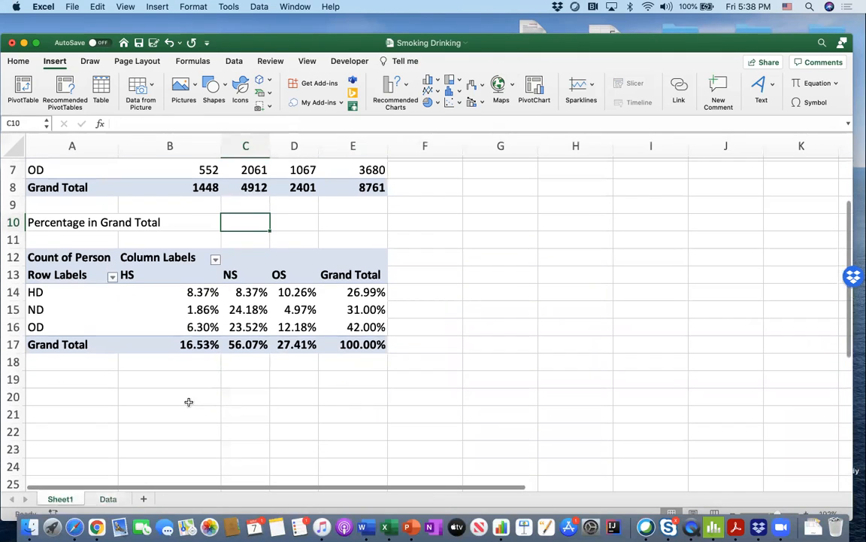
left_click_drag(106, 256, 373, 341)
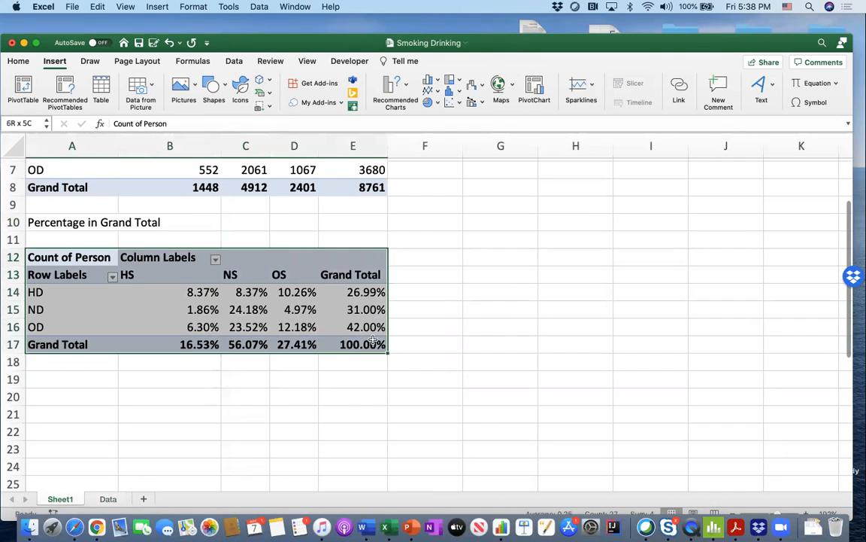
key("super+c")
scroll(147, 306, "down", 3)
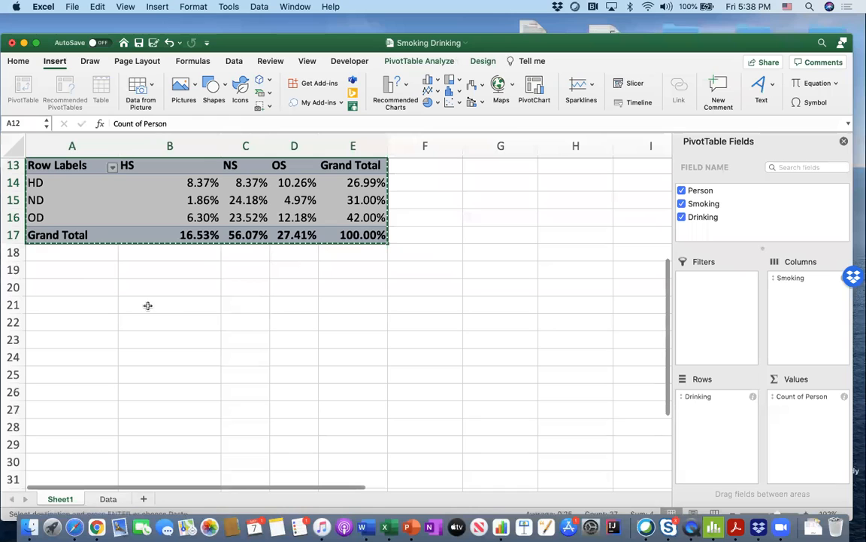
left_click(65, 293)
key("super+v")
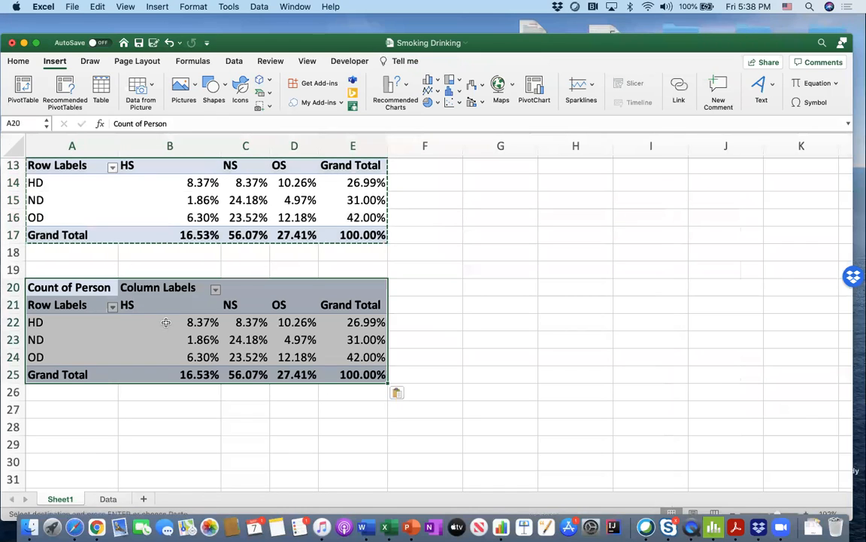
left_click(149, 317)
left_click(86, 286)
left_click(85, 287)
scroll(91, 288, "up", 3)
left_click(94, 277)
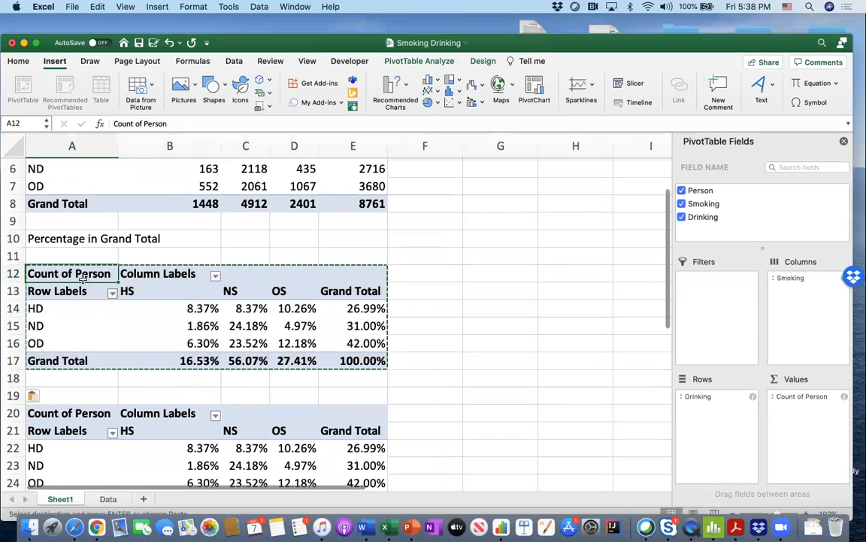
key("Escape")
left_click(135, 254)
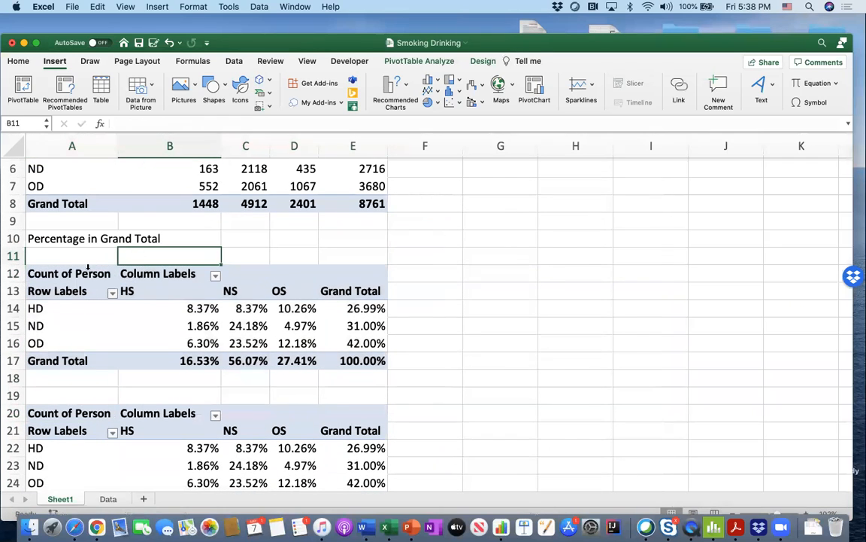
- Rename the value field header in cell A12 to "Percentage of Person"
scroll(87, 267, "up", 1)
scroll(87, 267, "up", 3)
left_click(76, 340)
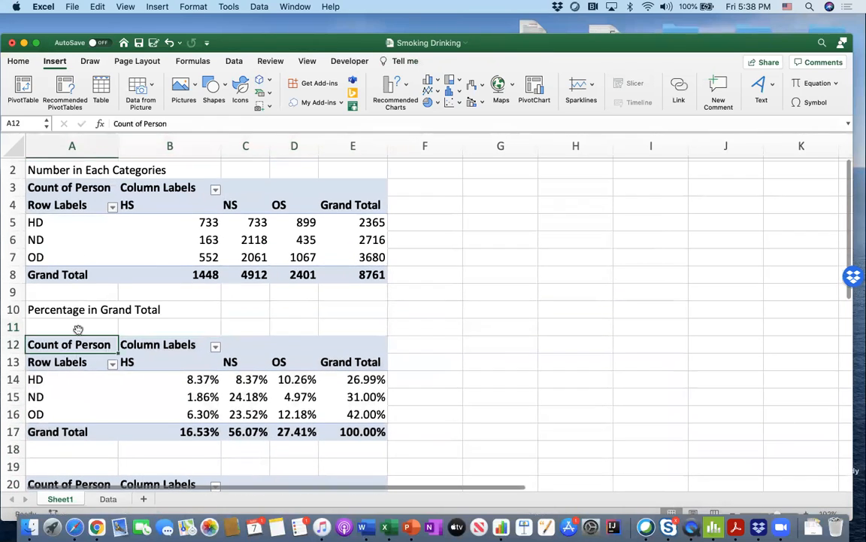
left_click(77, 188)
left_click(79, 362)
left_click(105, 343)
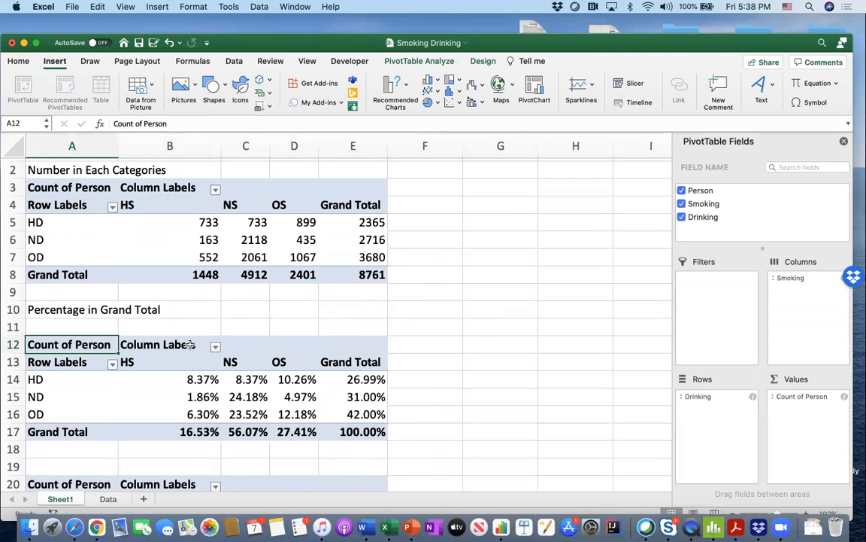
double_click(106, 344)
left_click(167, 338)
left_click(104, 344)
left_click(172, 125)
double_click(124, 121)
type("Percentage")
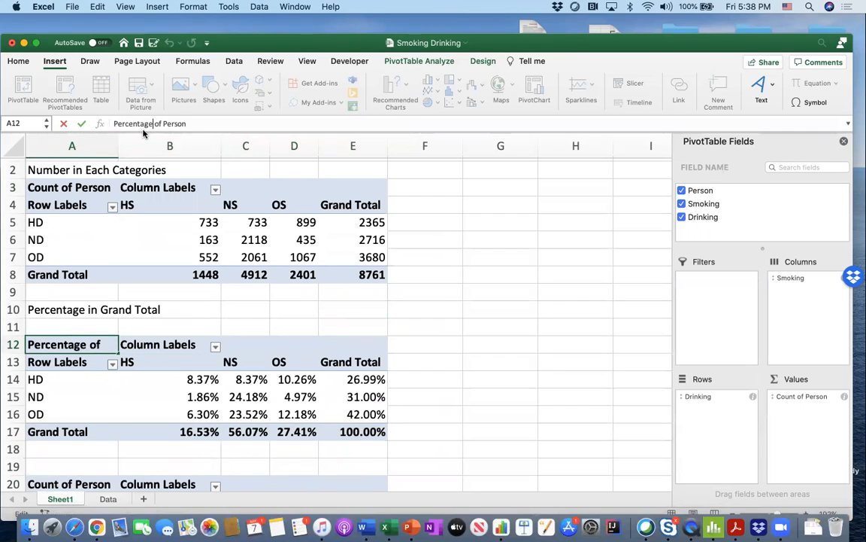
key("Return")
- Enter the title "Precent Row Total" in cell A19, above the third PivotTable
scroll(106, 286, "down", 4)
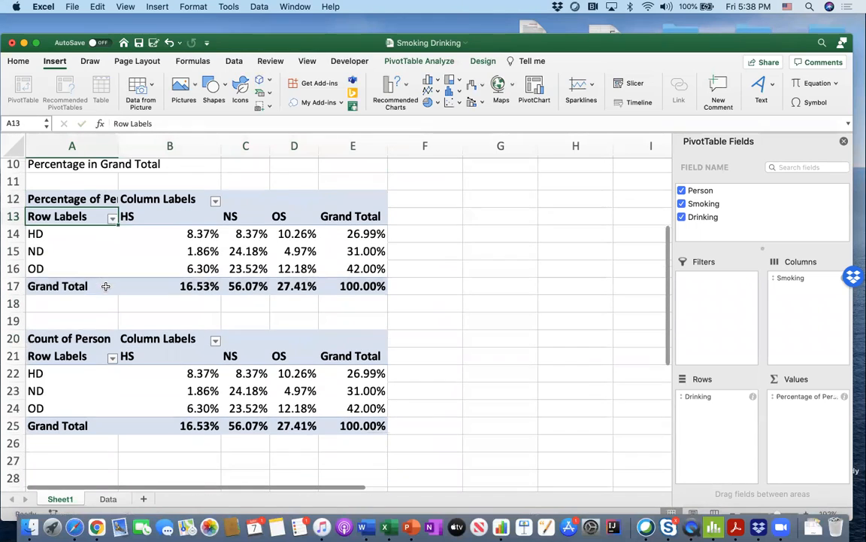
left_click(86, 340)
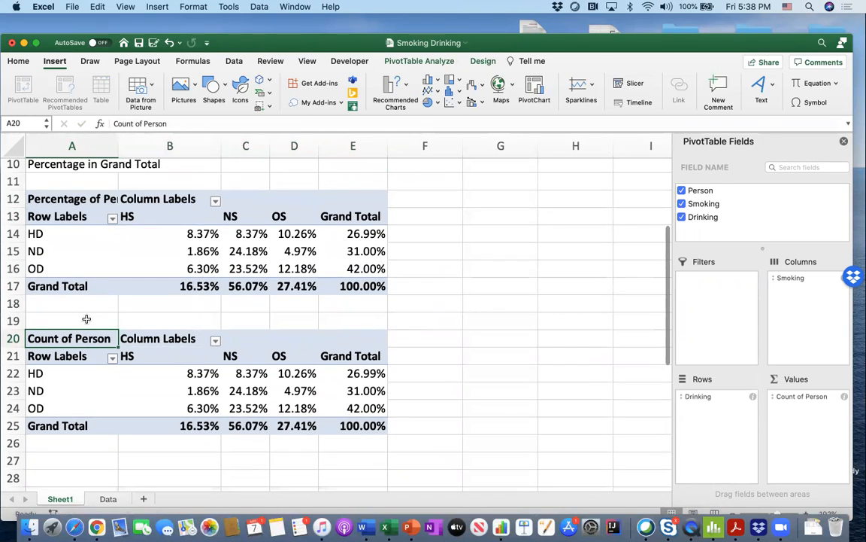
left_click(86, 319)
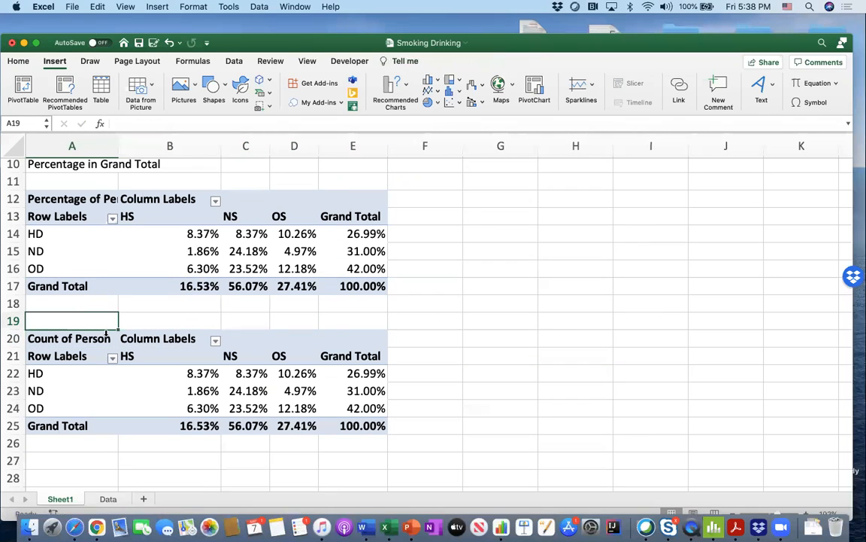
type("Pre")
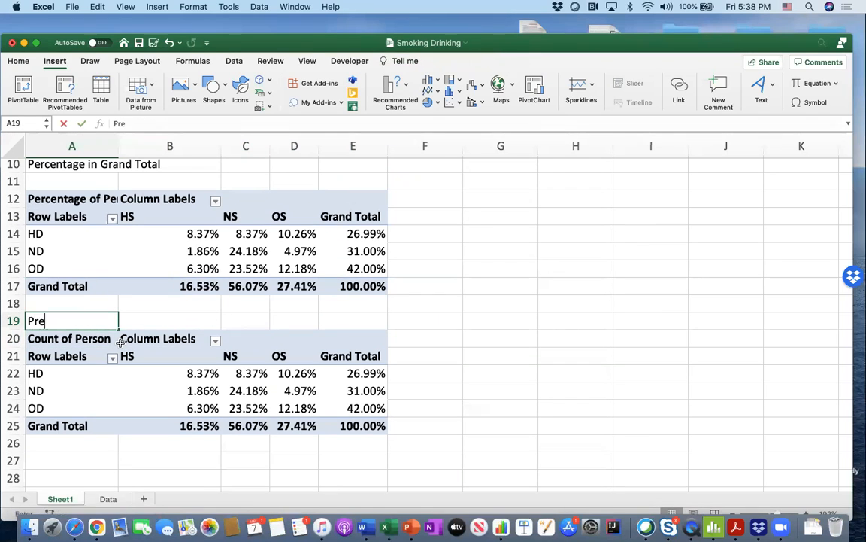
type("cent Row Total")
key("Return")
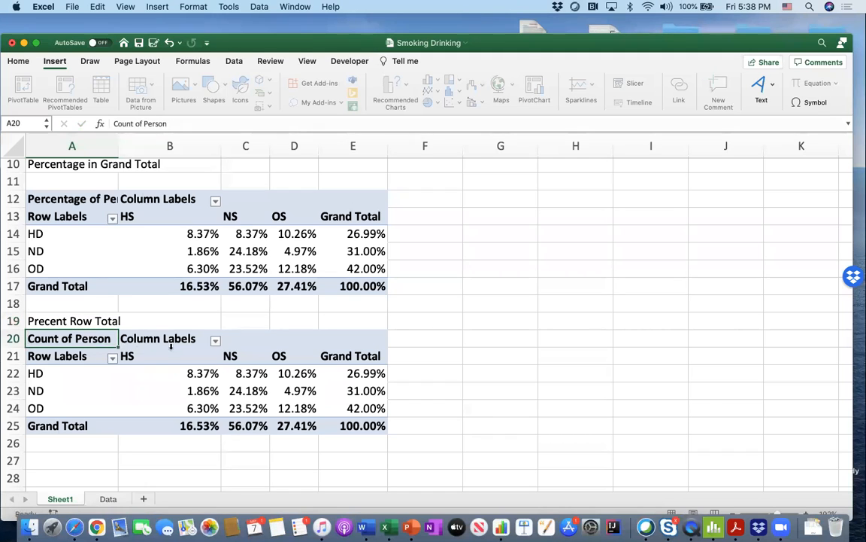
- Show the Count of Person values in the PivotTable at A20 as % of Row Total
left_click(172, 344)
left_click(147, 376)
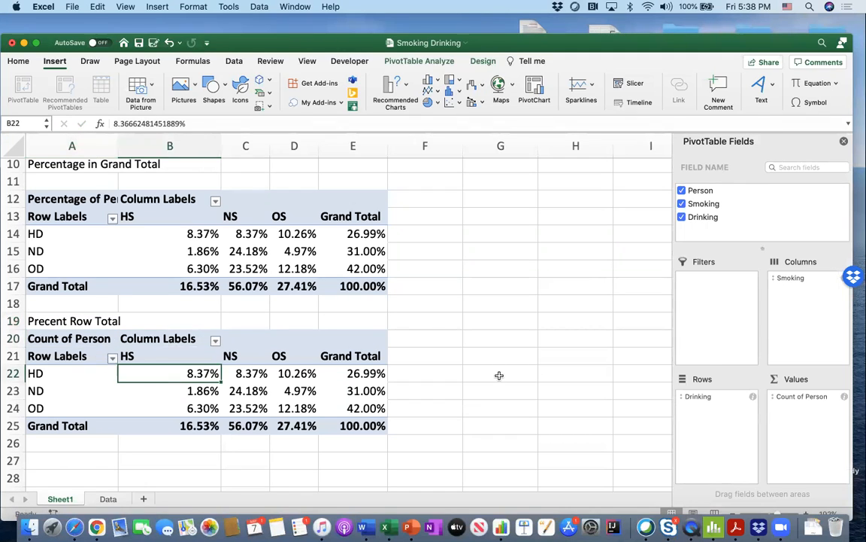
left_click(844, 399)
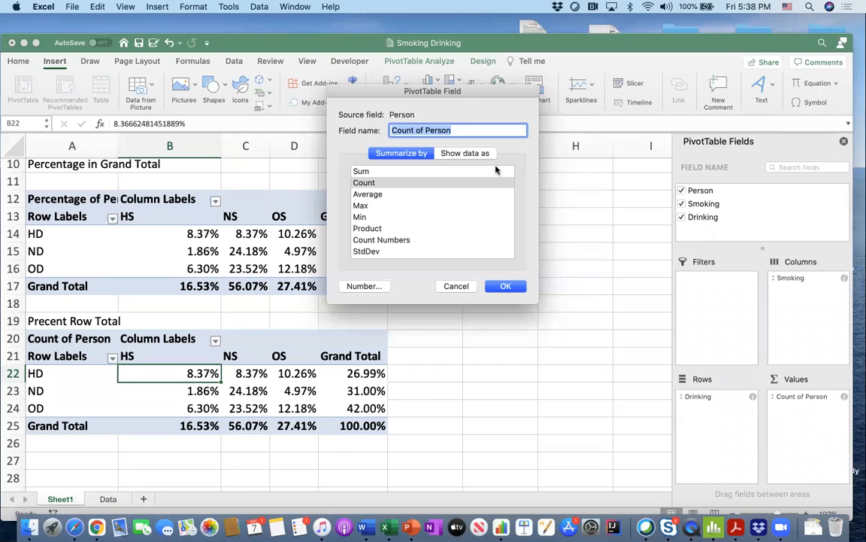
left_click(470, 155)
left_click(452, 177)
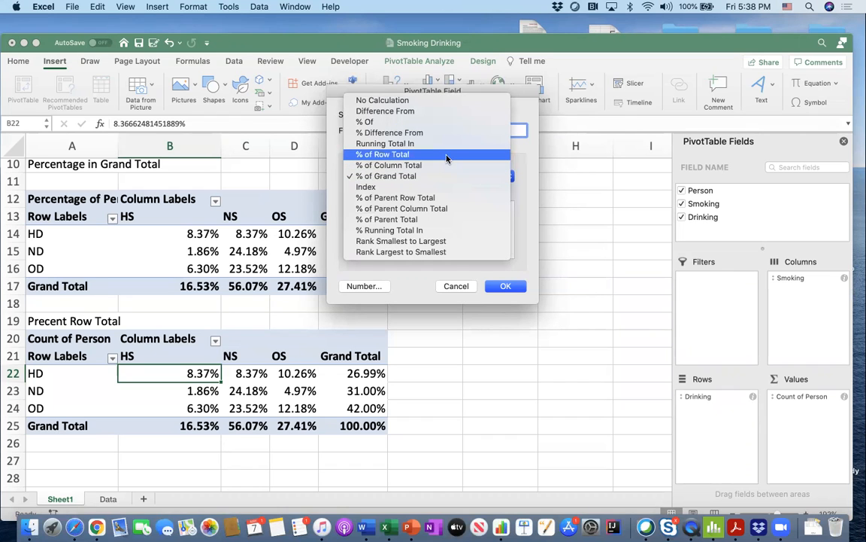
left_click(446, 155)
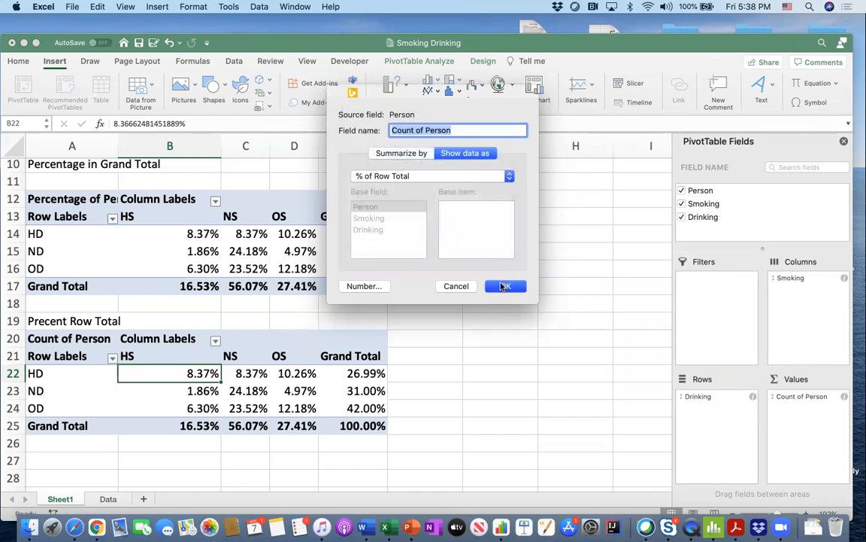
left_click(505, 286)
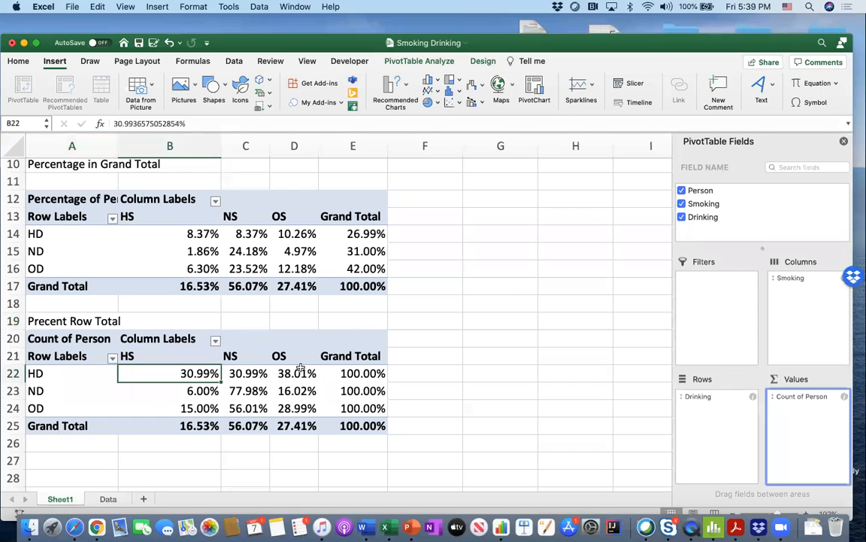
scroll(286, 369, "down", 2)
scroll(277, 374, "down", 1)
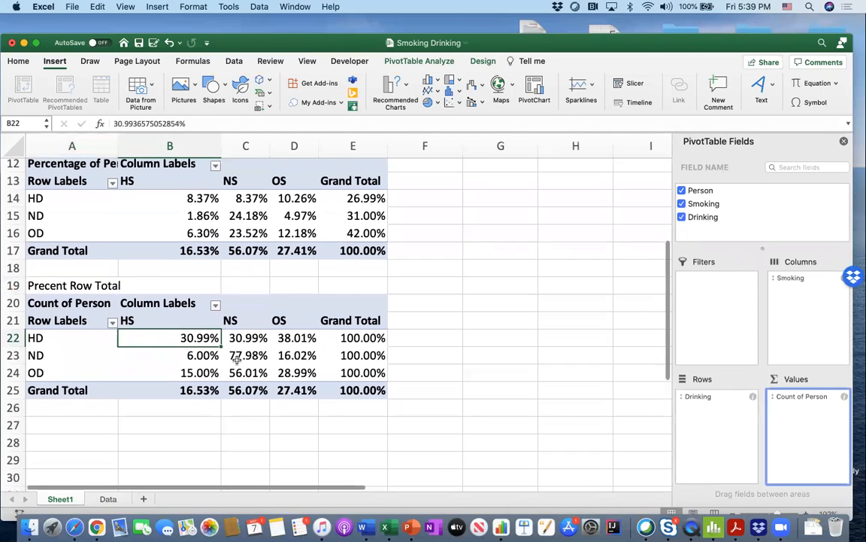
double_click(77, 339)
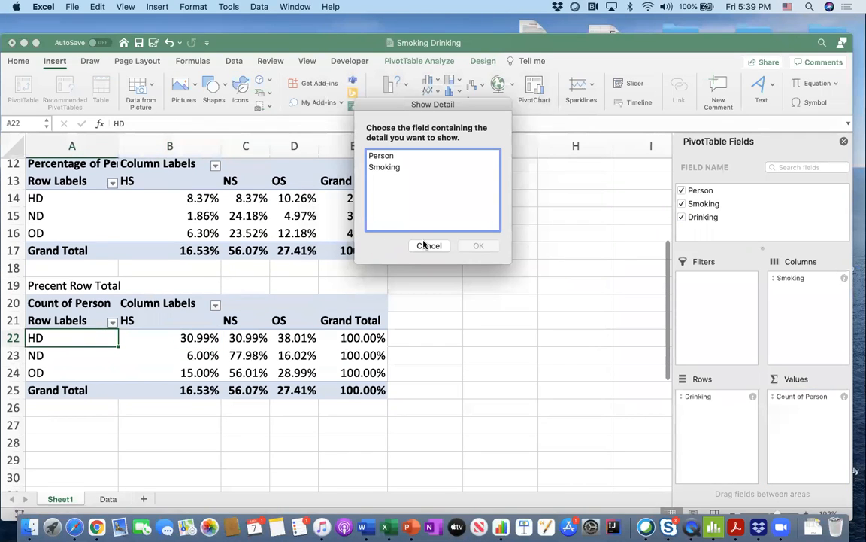
left_click(429, 246)
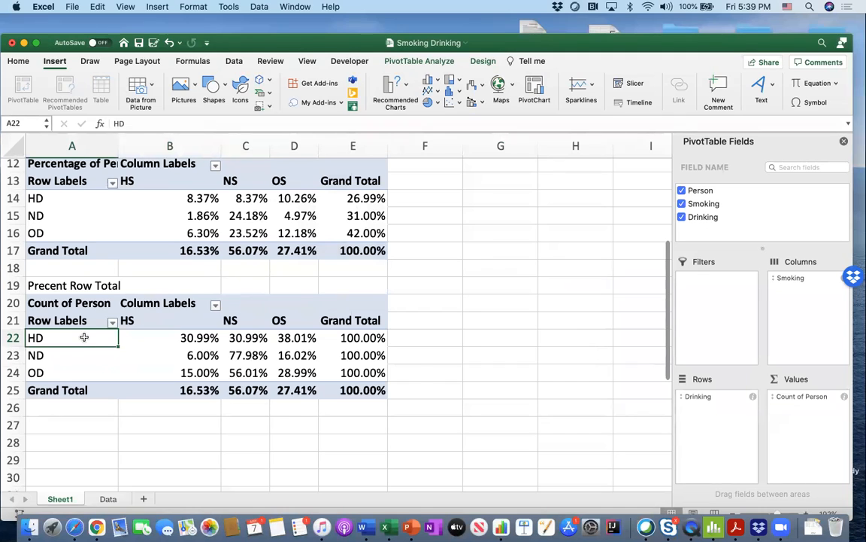
- Enter the title "Percent Column Total" in cell A27, below the row-percentage PivotTable
left_click_drag(163, 338, 278, 335)
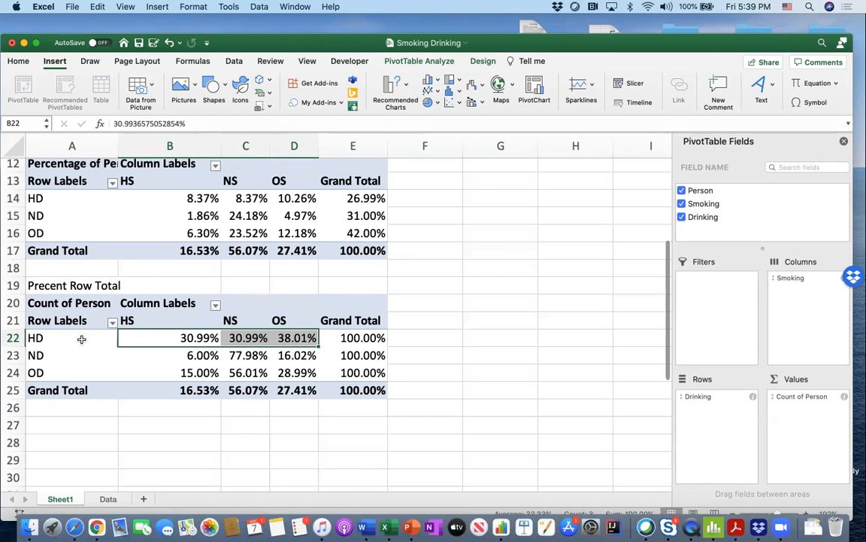
scroll(101, 340, "down", 3)
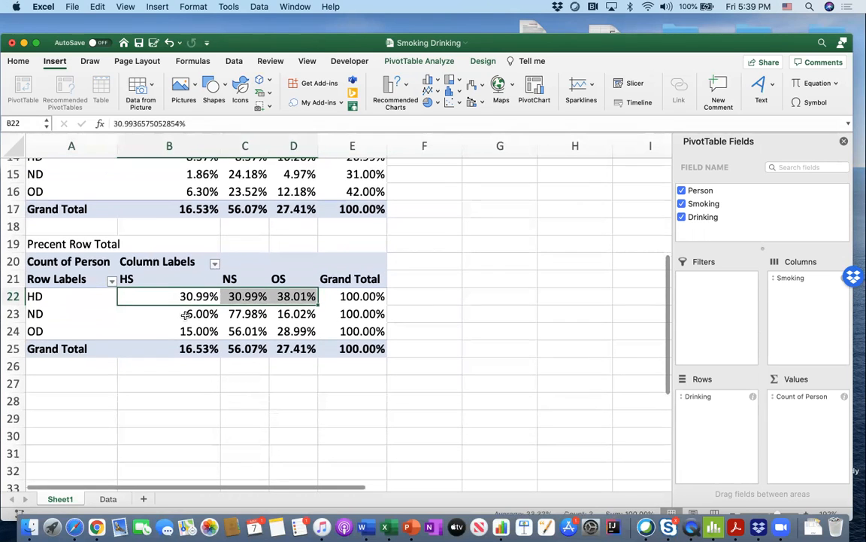
left_click(57, 386)
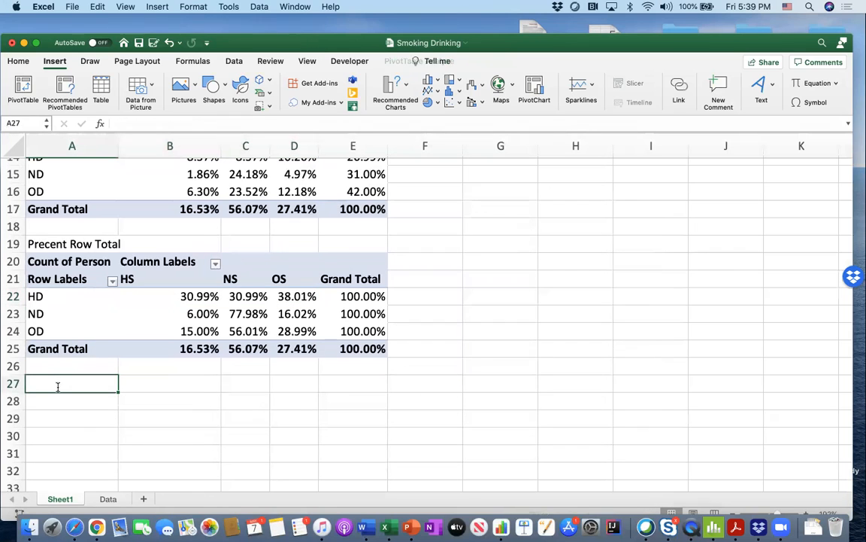
type("Percent")
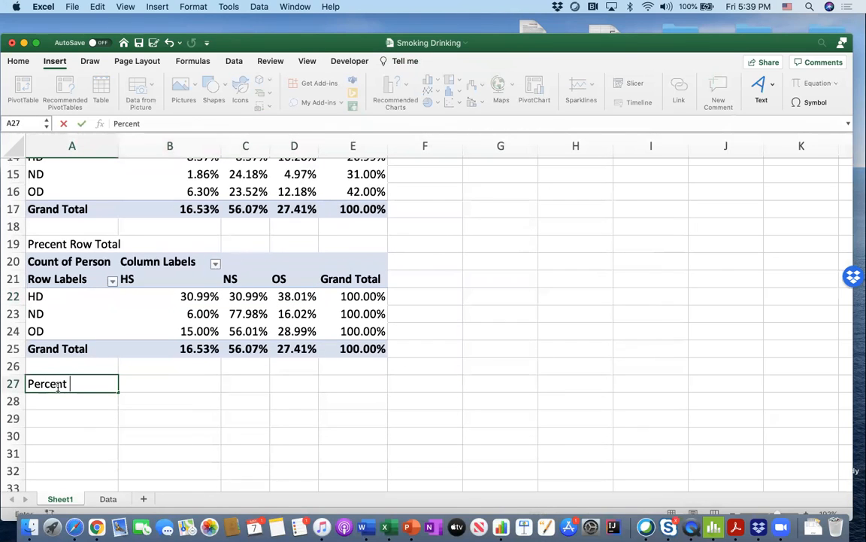
type(" Column Total")
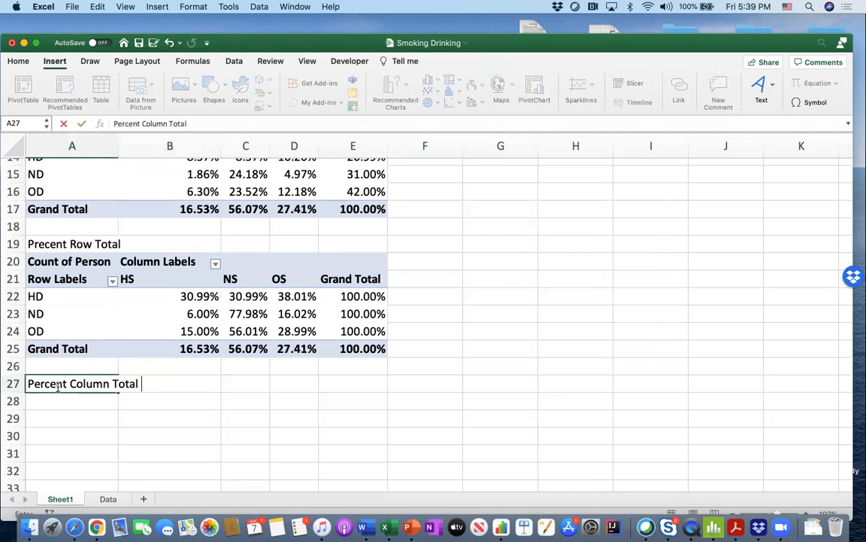
key("Return")
- Copy the row-percentage PivotTable in A20:E25 and paste the duplicate at cell A29
scroll(50, 388, "down", 5)
left_click_drag(81, 181, 363, 260)
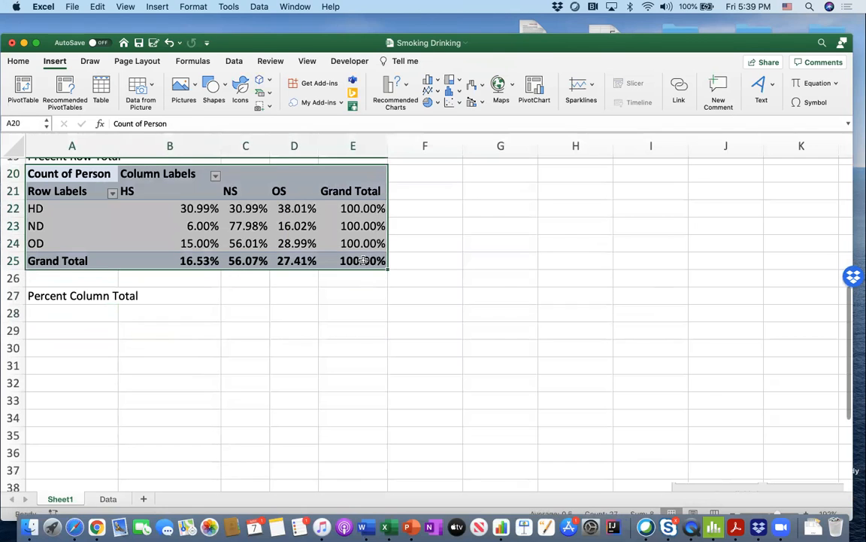
key("cmd+c")
left_click(111, 329)
key("cmd+v")
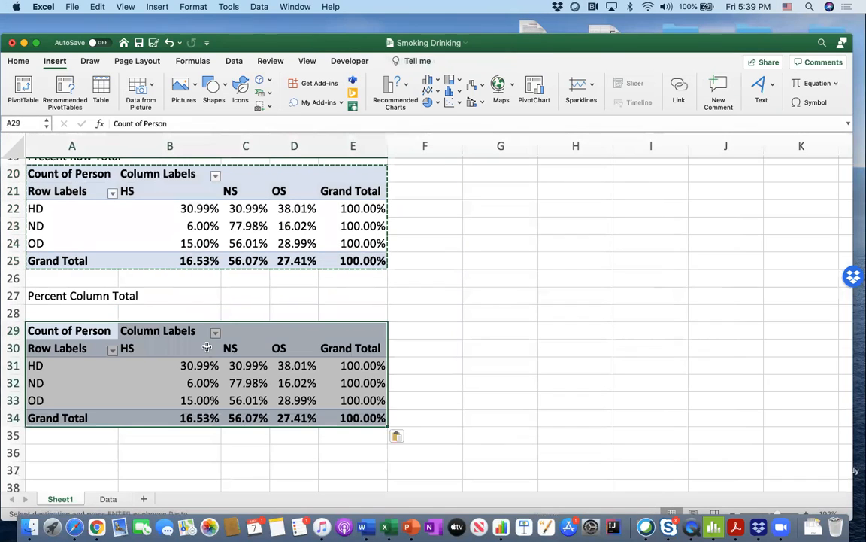
- Show the Count of Person values in the PivotTable at A29 as % of Column Total
left_click(90, 331)
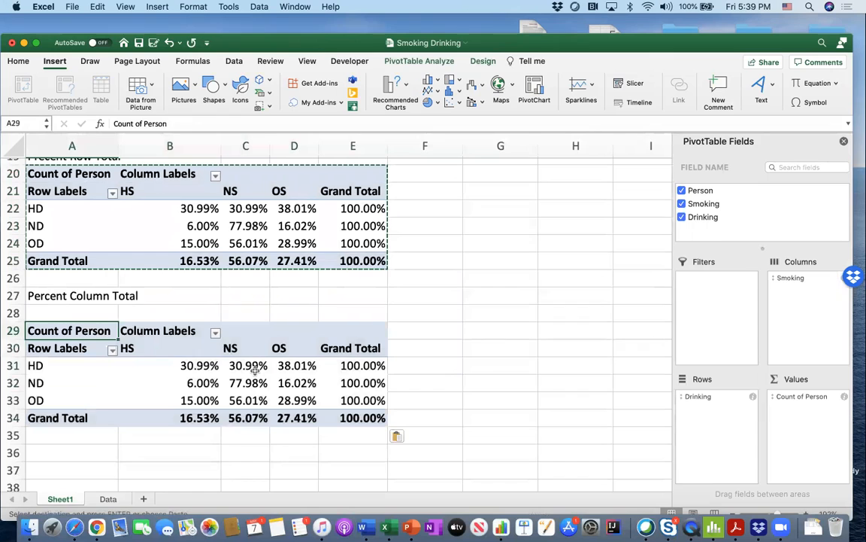
left_click(255, 368)
left_click(76, 334)
left_click(498, 332)
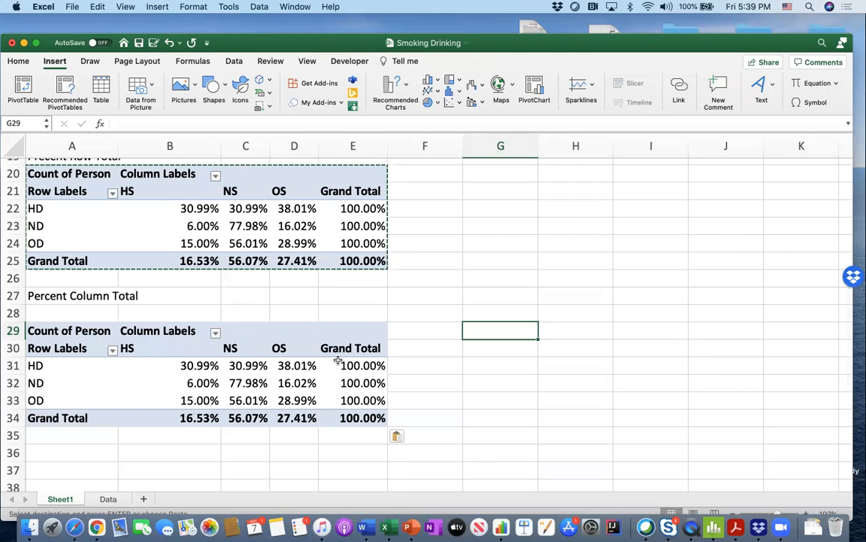
left_click(121, 331)
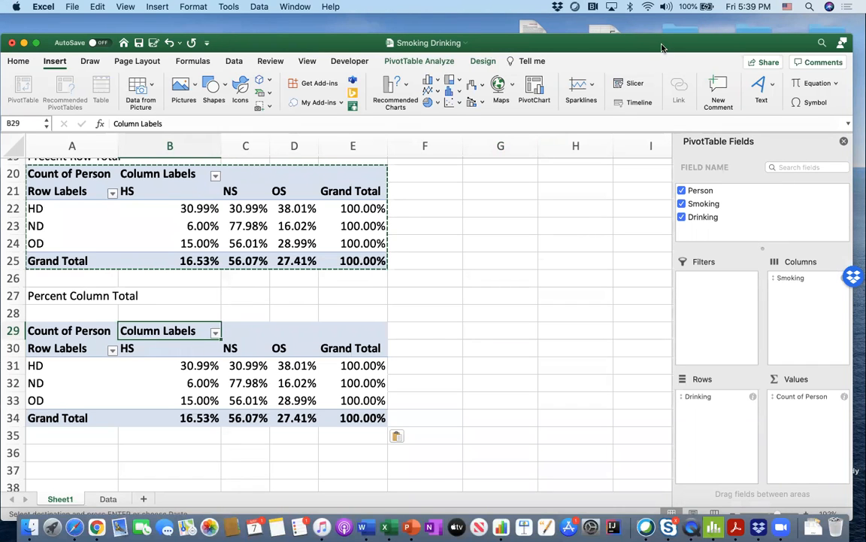
left_click_drag(662, 47, 672, 40)
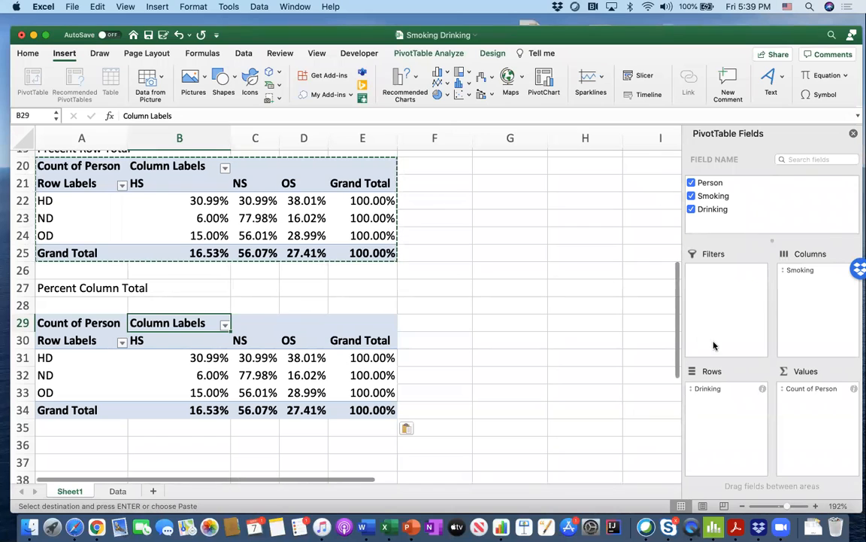
left_click(853, 389)
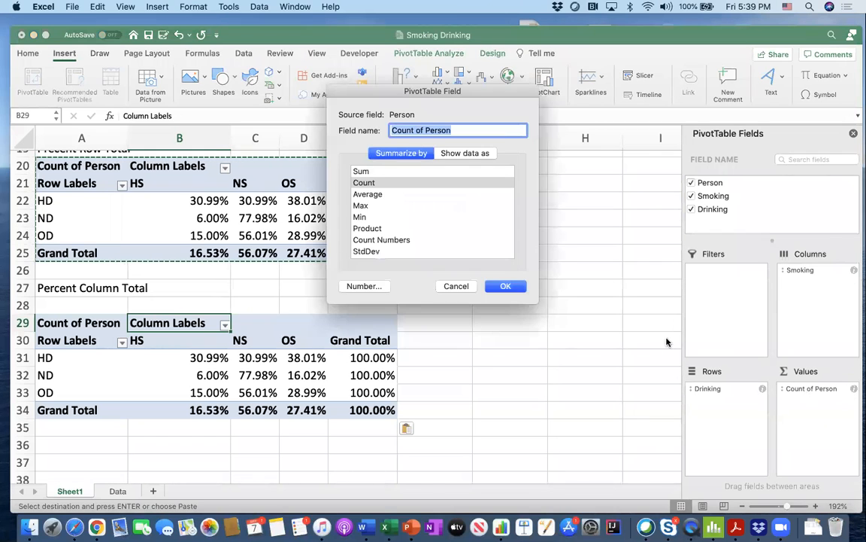
left_click(465, 154)
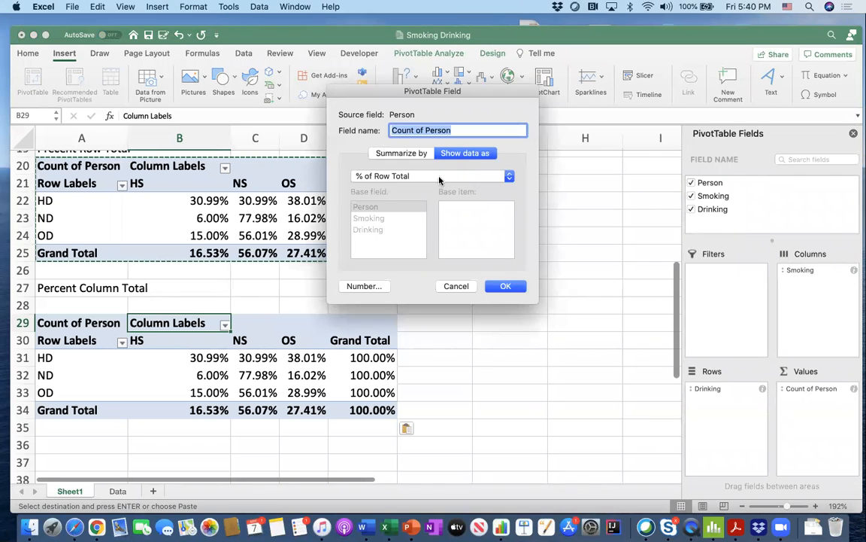
left_click(442, 175)
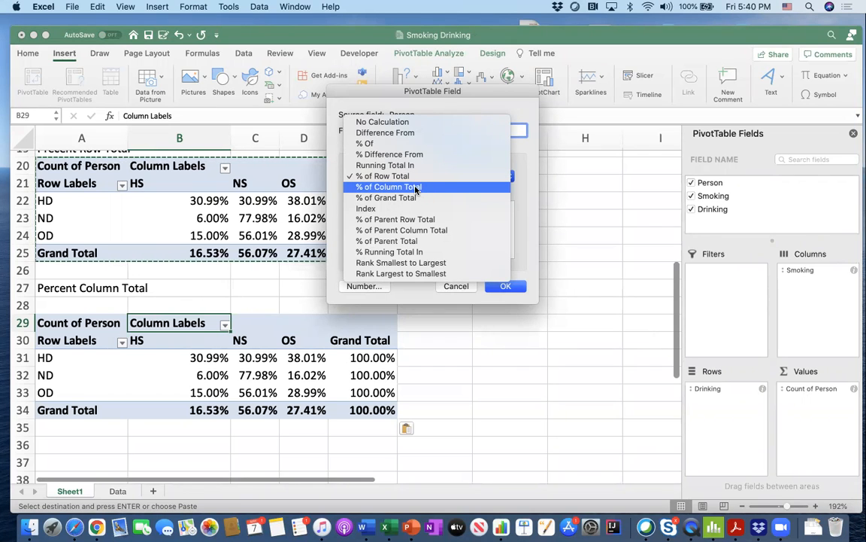
left_click(416, 187)
left_click(496, 288)
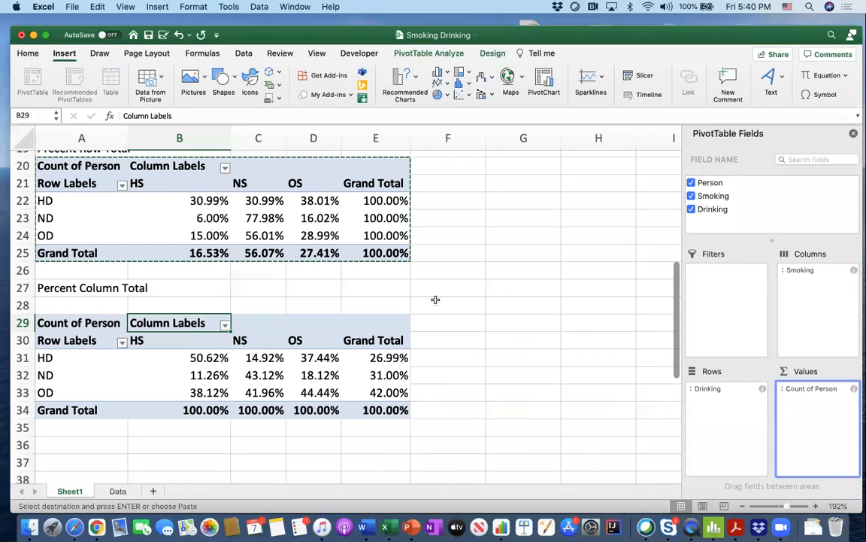
- Check the sum of the HS column percentages in B31:B33
left_click(344, 359)
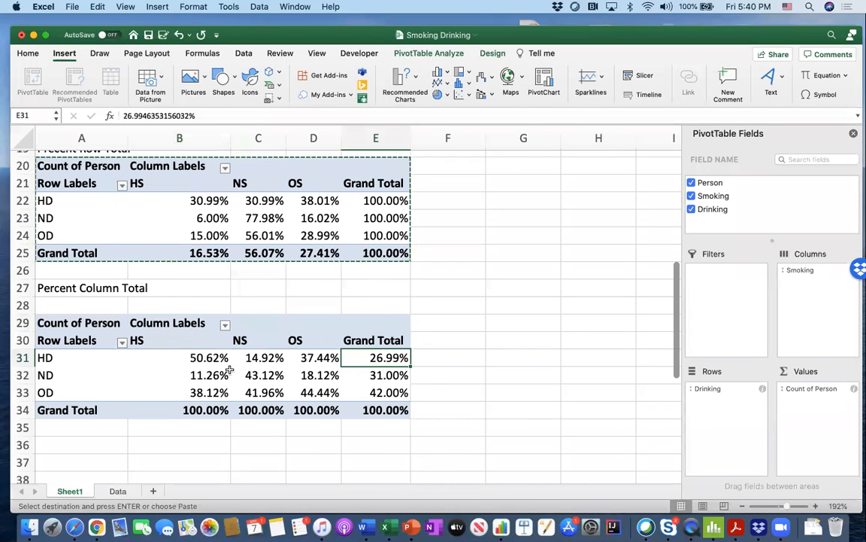
left_click(207, 360)
left_click_drag(208, 367, 203, 392)
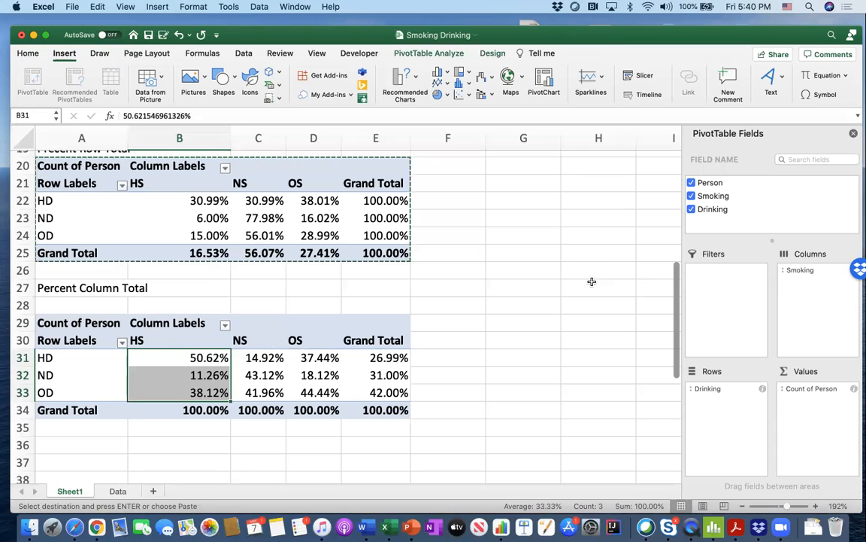
- Copy the count PivotTable in A3:E8 and paste the duplicate at cell A37
scroll(592, 282, "down", 1)
scroll(592, 281, "down", 3)
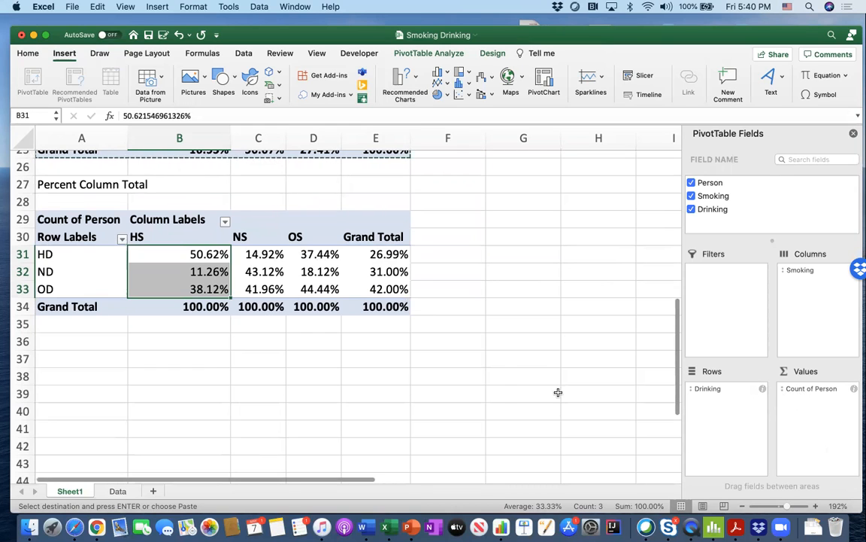
scroll(503, 370, "up", 10)
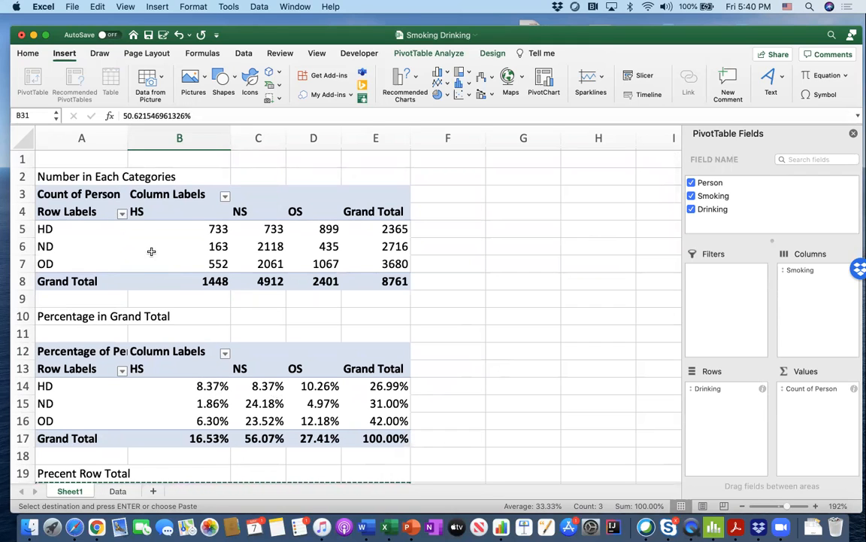
left_click_drag(72, 193, 376, 281)
key("super+c")
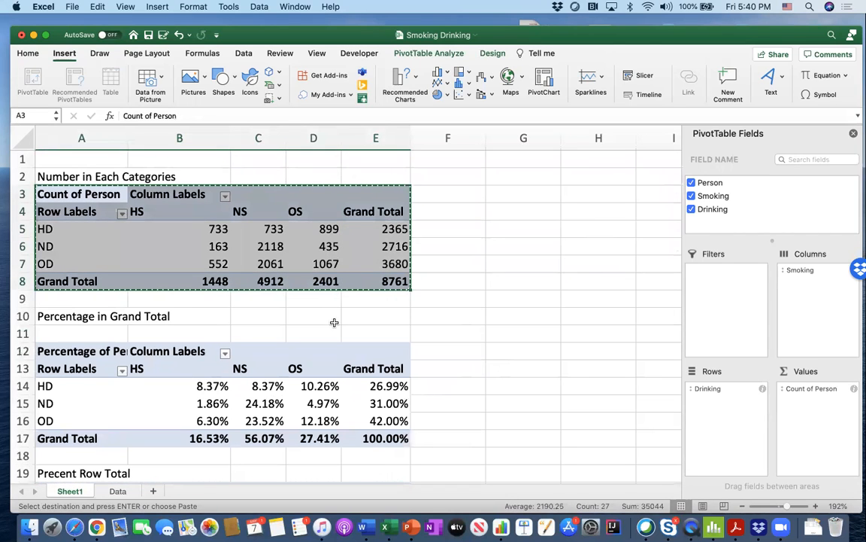
scroll(333, 322, "down", 15)
scroll(301, 309, "up", 4)
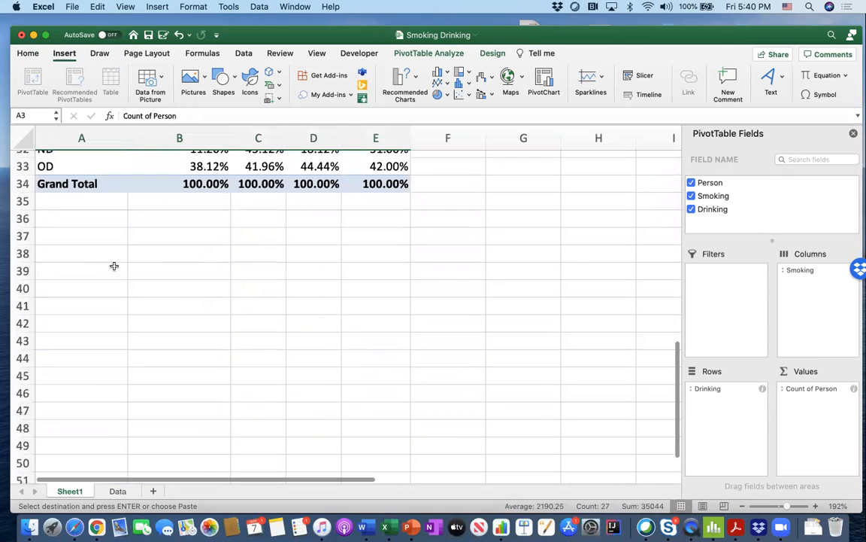
left_click(91, 235)
key("super+v")
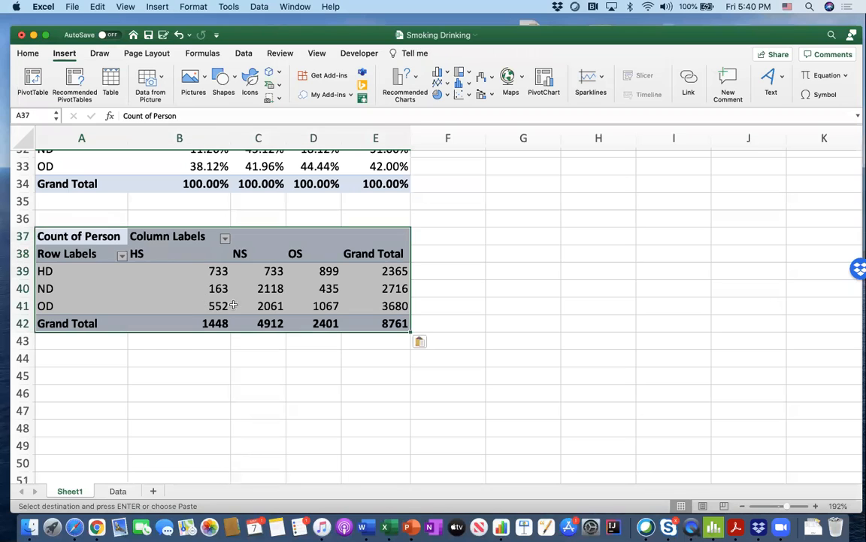
- Add the Person field a second time to the values of the PivotTable at A37
scroll(206, 270, "up", 3)
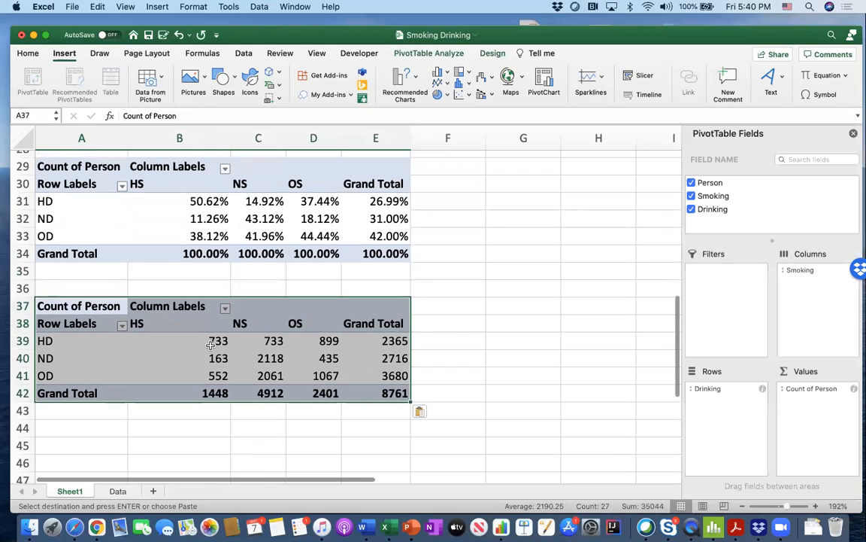
left_click(216, 341)
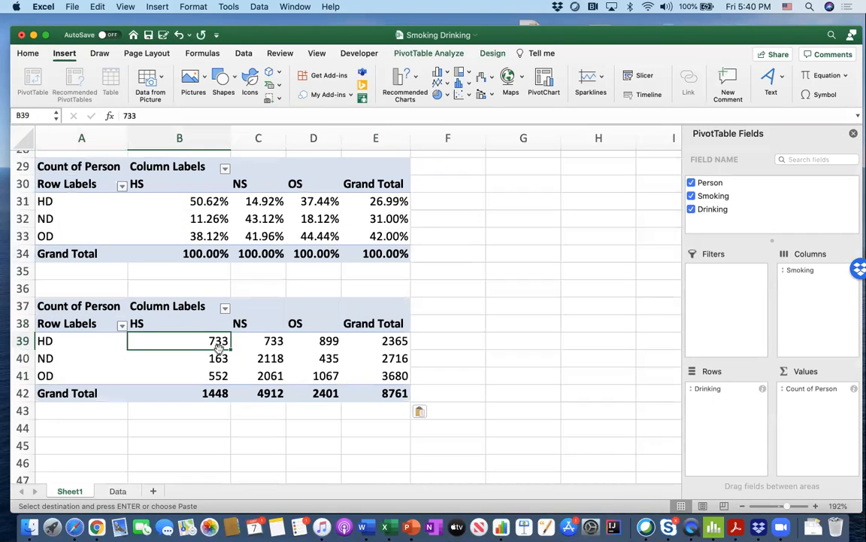
scroll(192, 299, "up", 10)
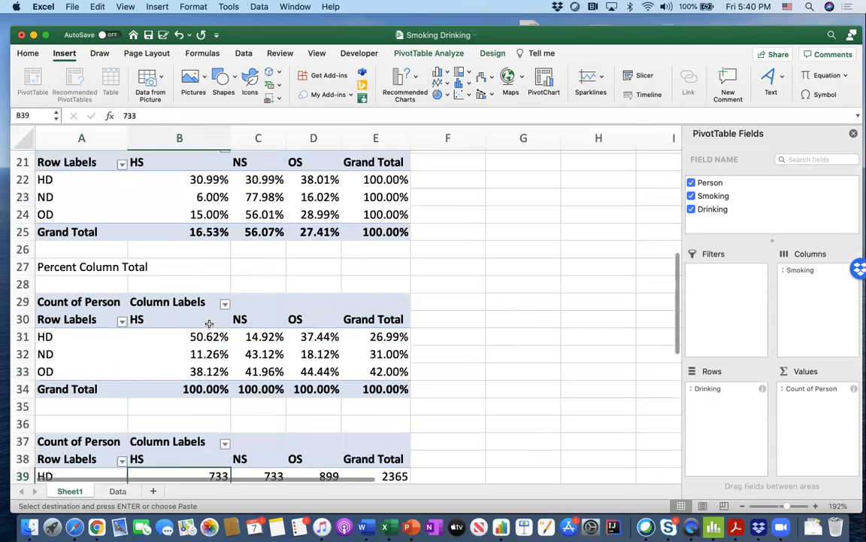
scroll(201, 306, "down", 5)
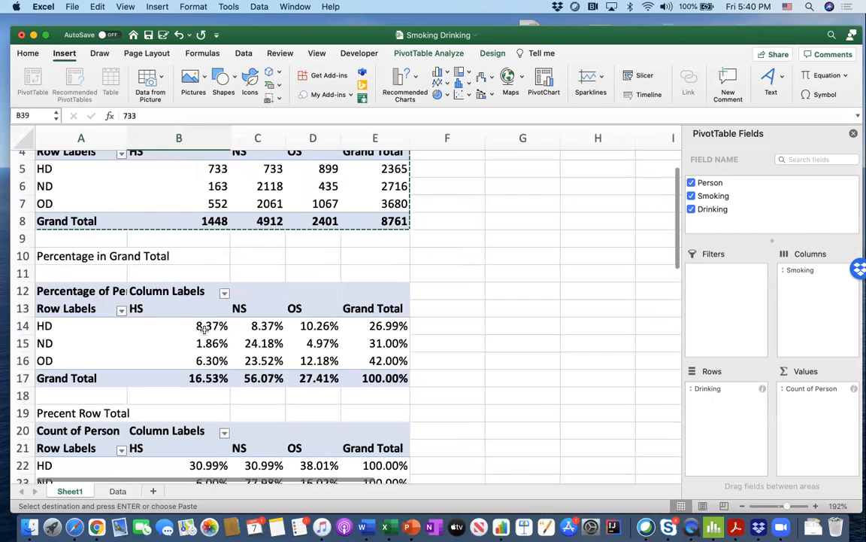
scroll(201, 345, "down", 8)
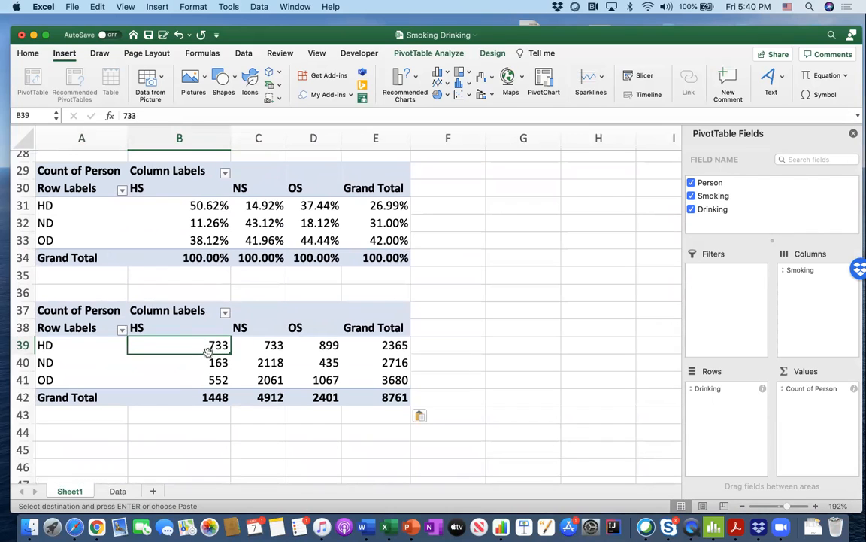
left_click(768, 223)
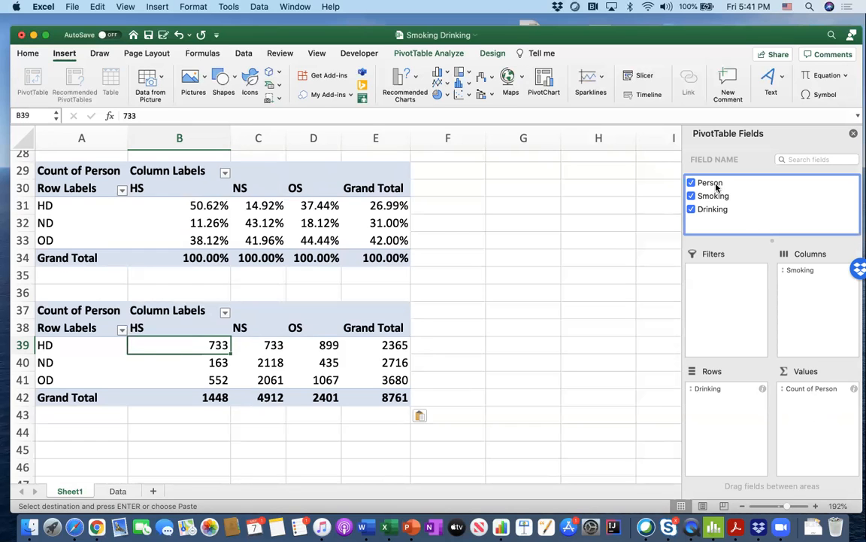
left_click_drag(717, 187, 815, 418)
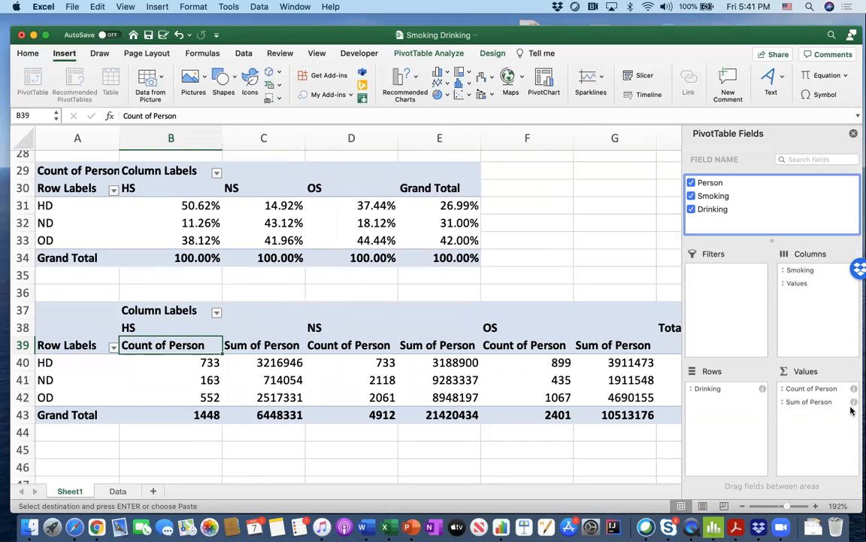
- Summarize the second Person value field of the PivotTable at A37 by Count and show it as % of Grand Total
left_click(820, 403)
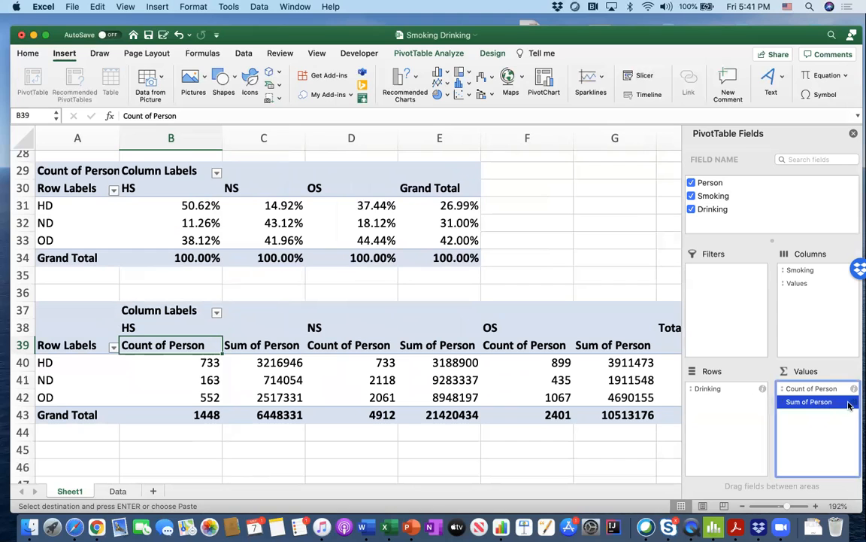
left_click(854, 401)
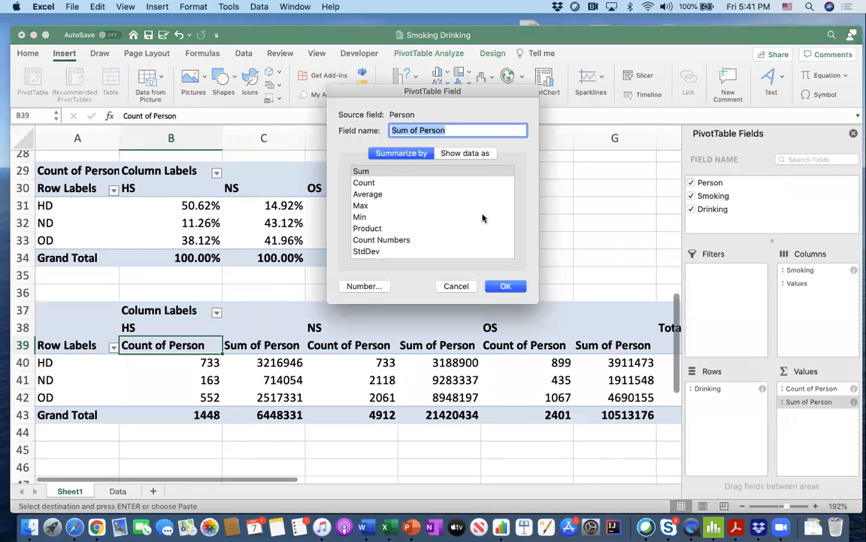
left_click(368, 183)
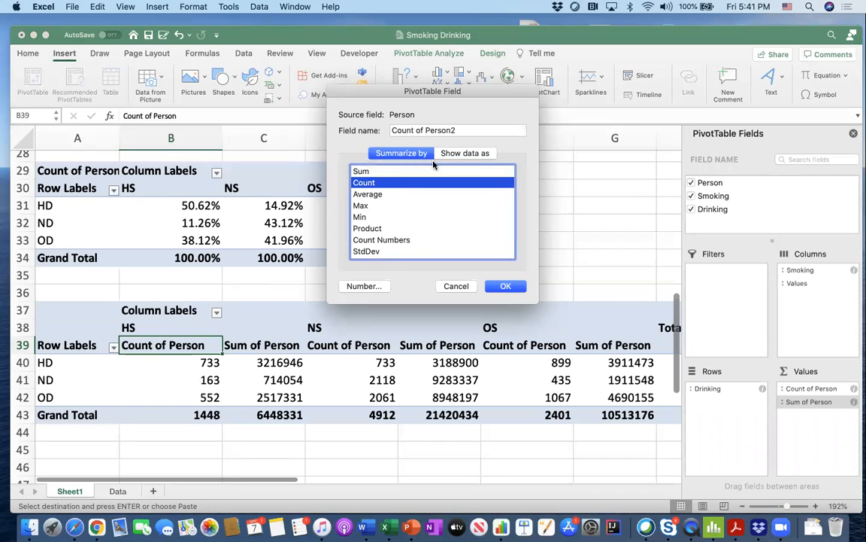
left_click(458, 154)
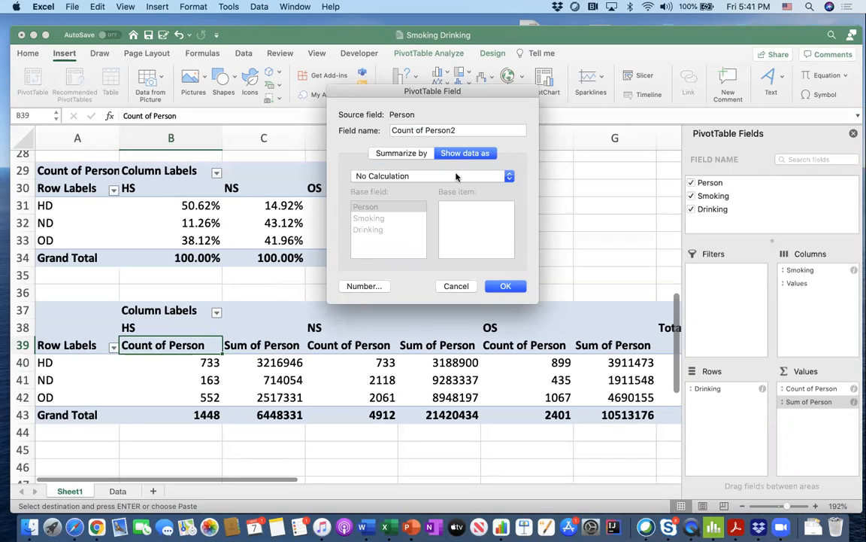
left_click(456, 176)
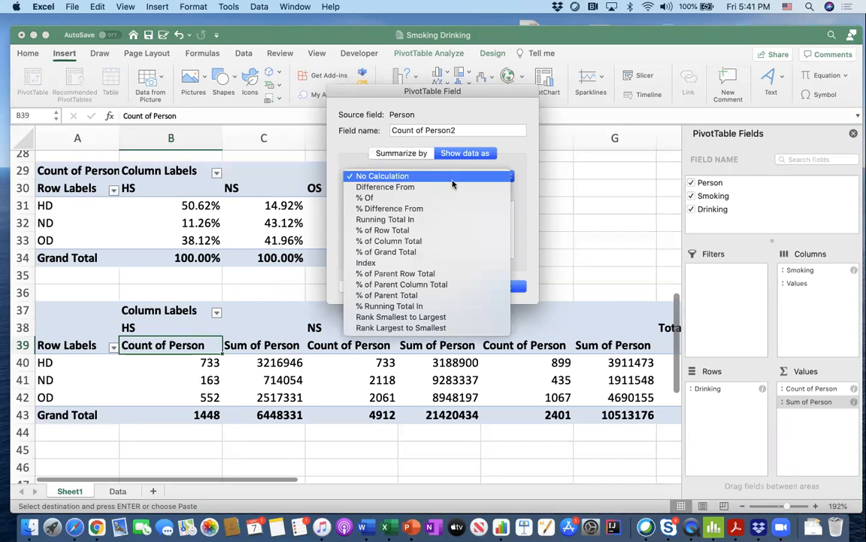
left_click(407, 252)
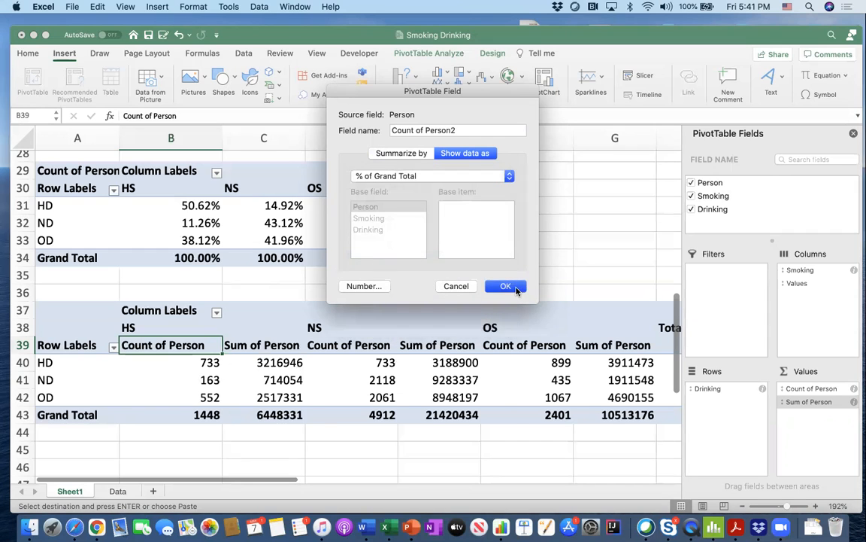
left_click(506, 286)
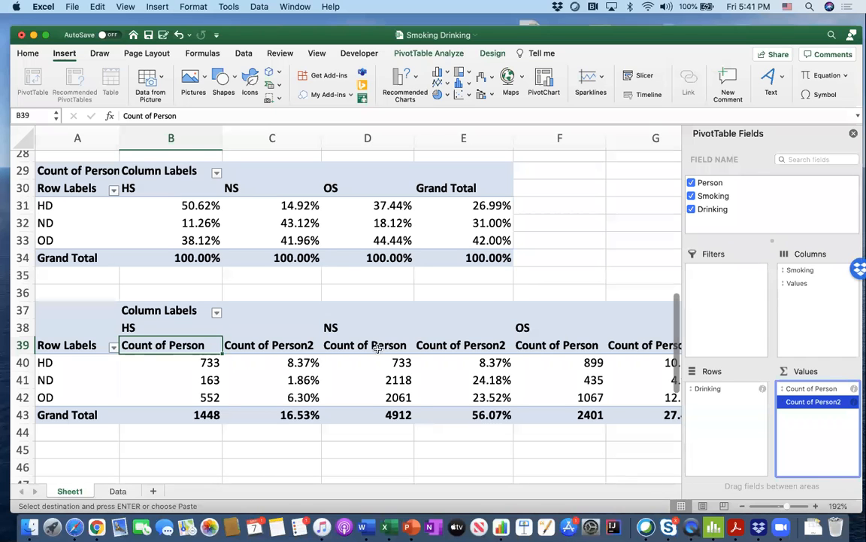
- Examine the HS counts in B40:B42 and the HS percentages in C40:C42 of the combined PivotTable
scroll(377, 347, "down", 2)
scroll(377, 347, "right", 6)
scroll(375, 350, "right", 2)
scroll(375, 350, "left", 8)
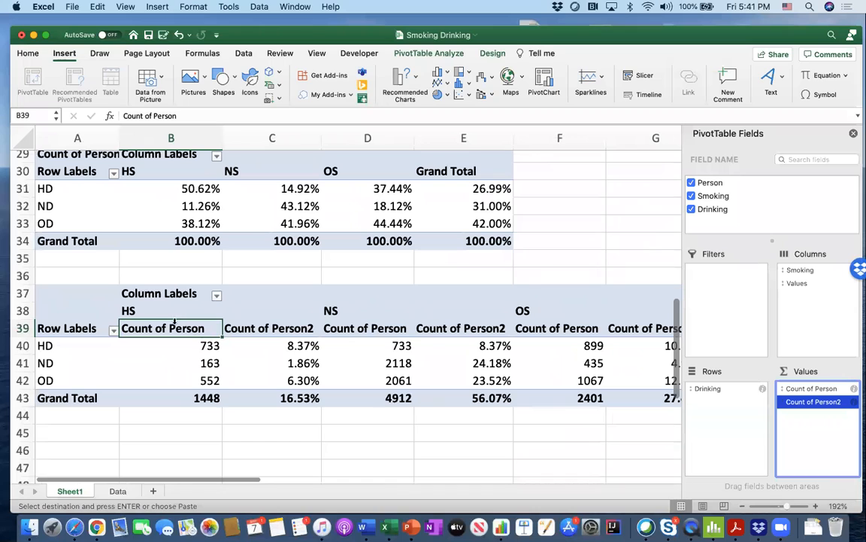
left_click_drag(178, 346, 184, 376)
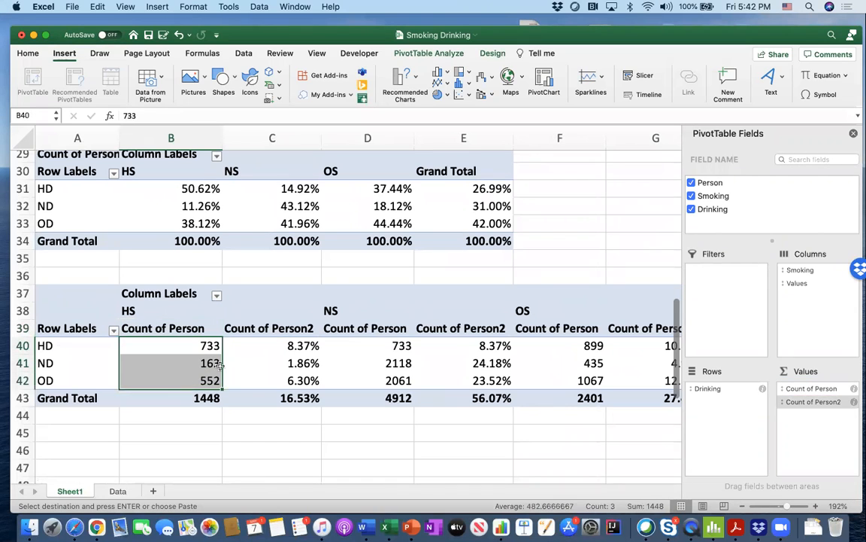
left_click_drag(258, 346, 286, 377)
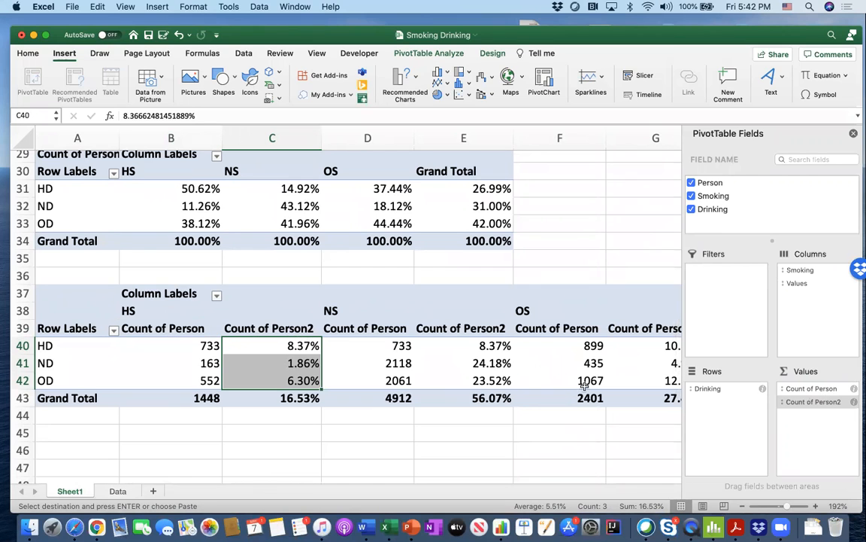
- Rename the second value field of the combined PivotTable to "Percent of Person"
left_click(855, 403)
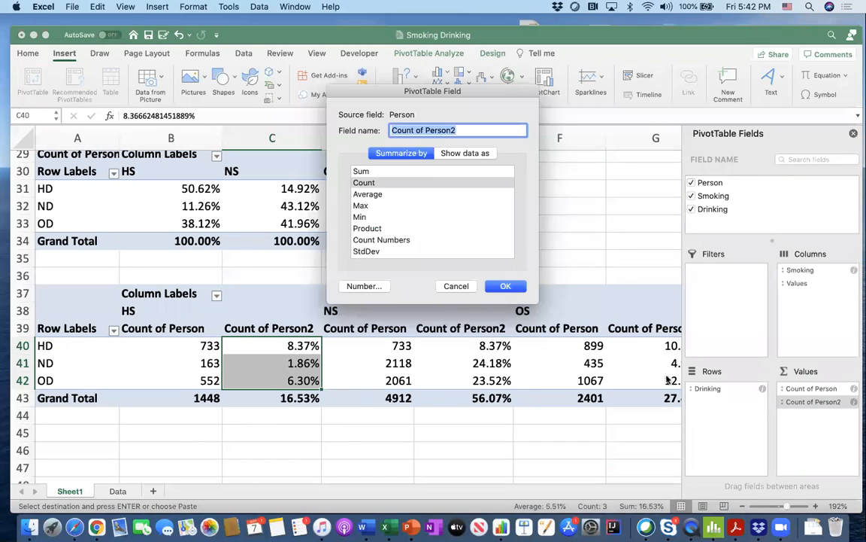
left_click(461, 130)
double_click(398, 129)
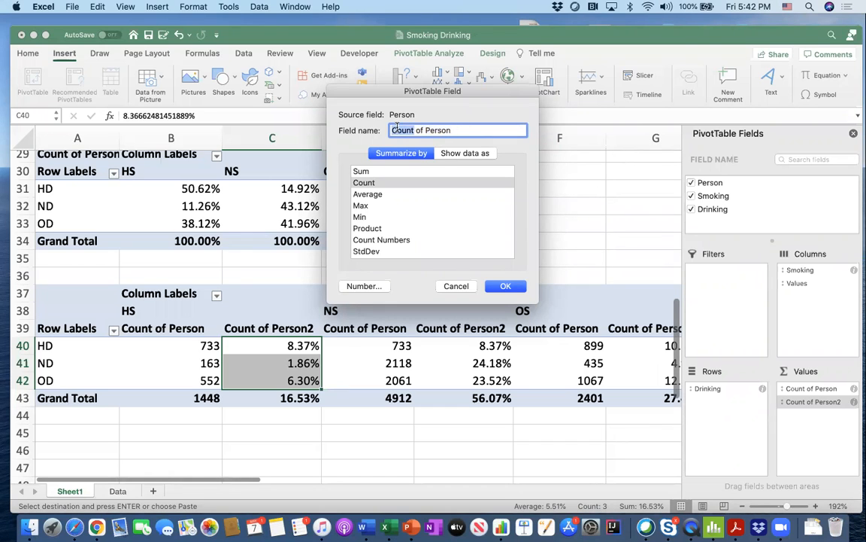
type("Percent")
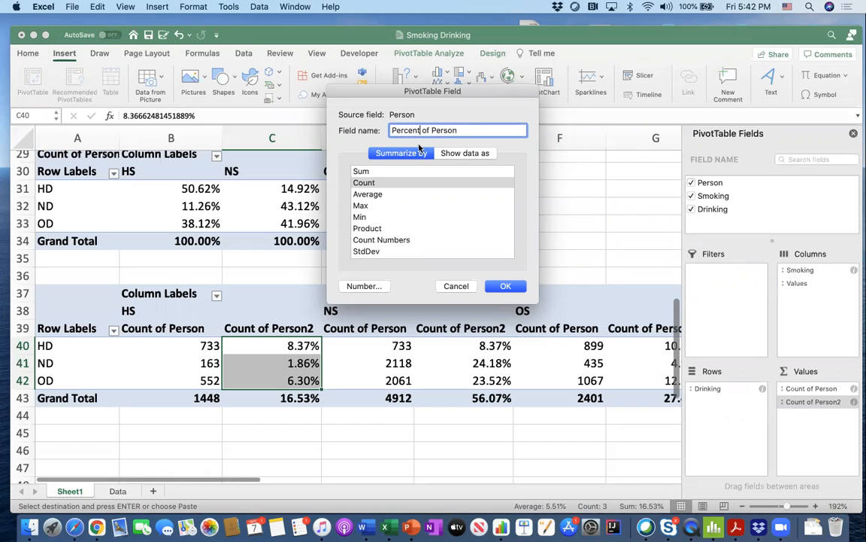
left_click(498, 286)
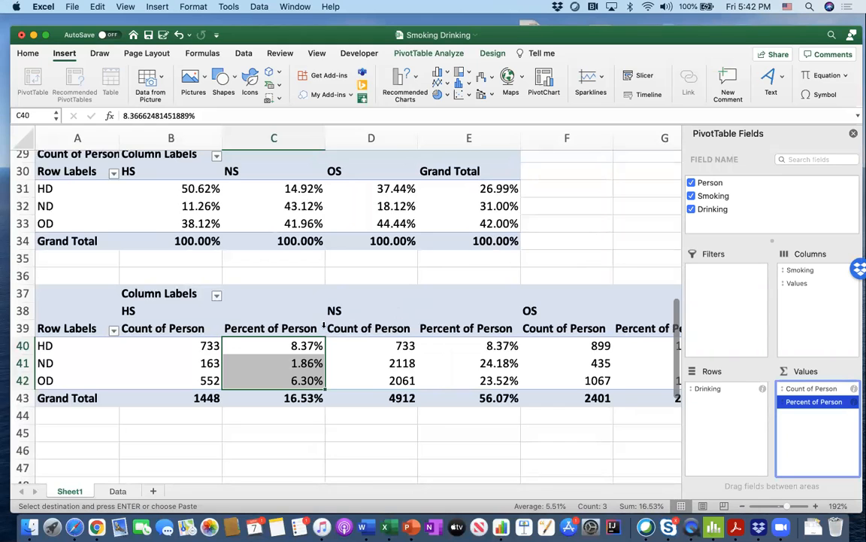
scroll(398, 312, "right", 5)
scroll(323, 325, "left", 5)
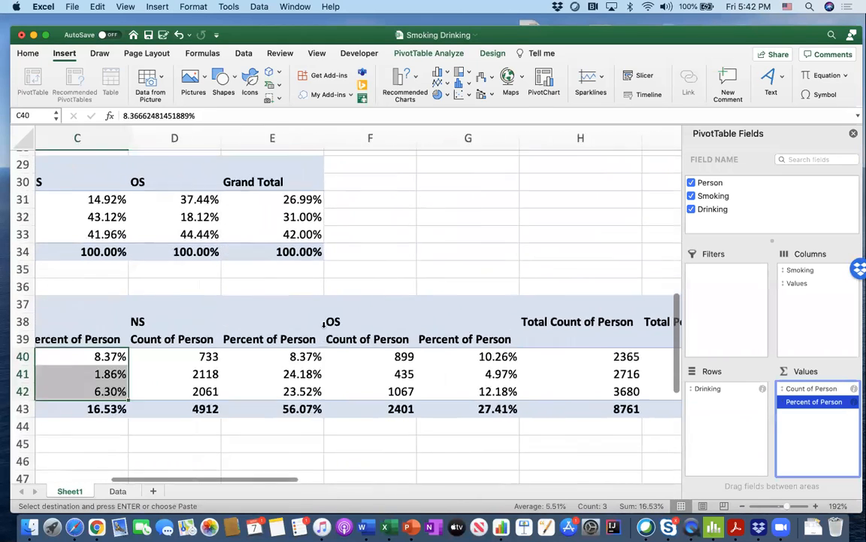
- Hide the PivotTable field list and return to the count PivotTable at A3
left_click(277, 304)
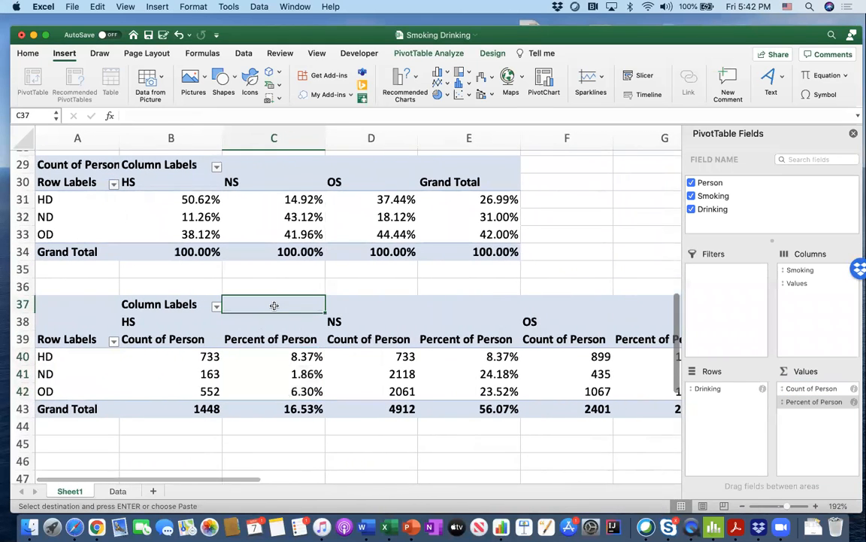
scroll(275, 304, "up", 10)
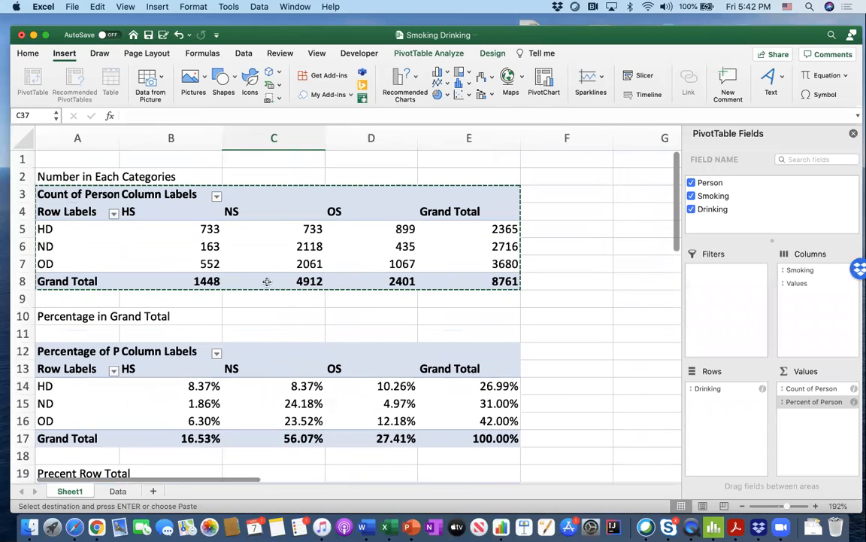
scroll(519, 218, "down", 10)
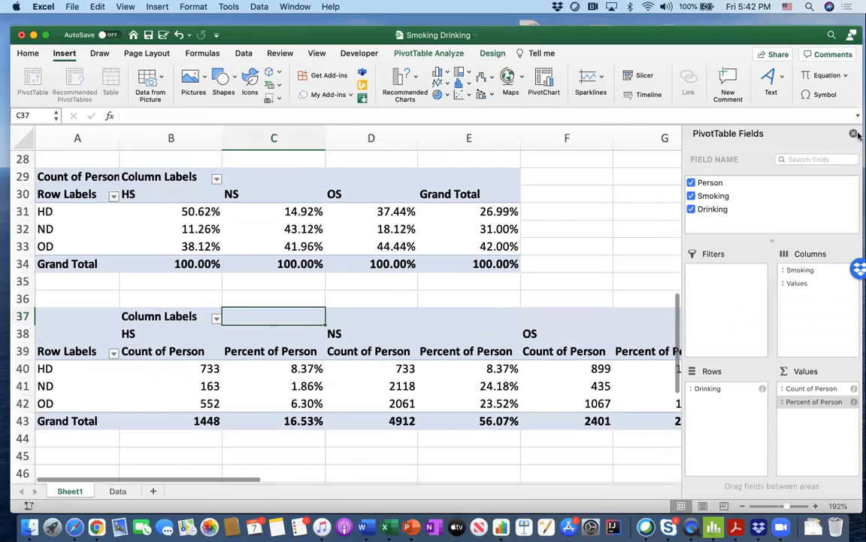
left_click(853, 133)
scroll(277, 225, "up", 10)
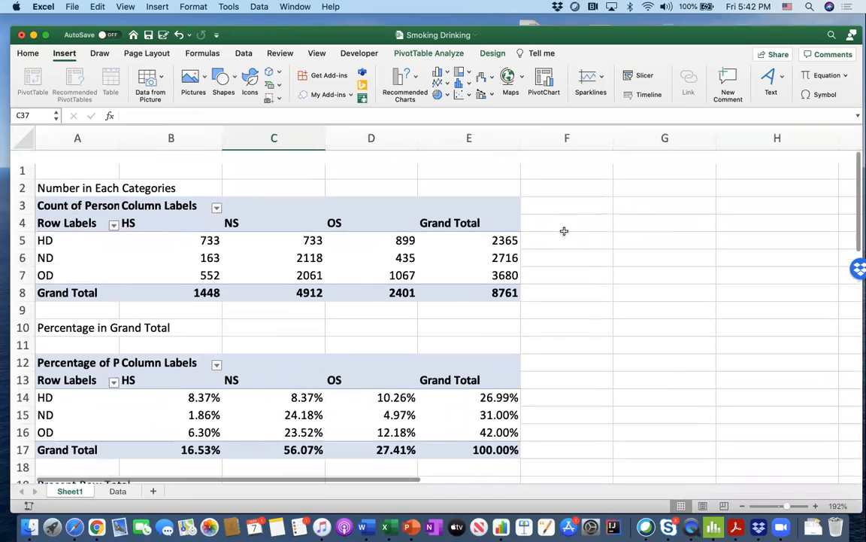
- Filter the Drinking rows of the count PivotTable at A3 to HD only, and restore ND and OD one by one
left_click(113, 213)
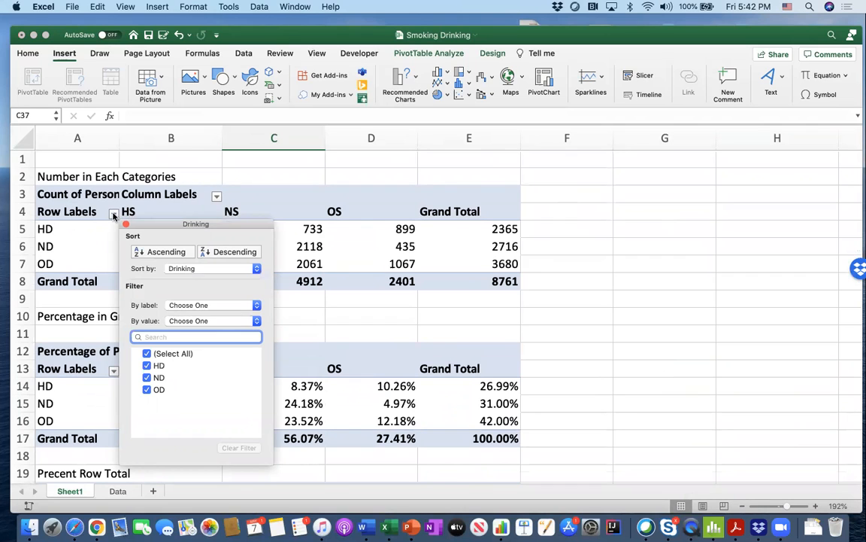
left_click(146, 355)
left_click(146, 365)
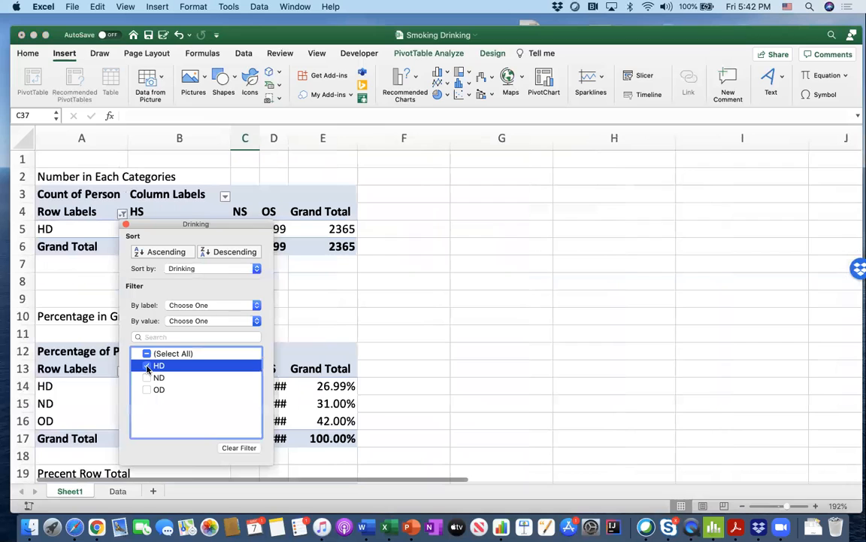
left_click_drag(154, 228, 413, 226)
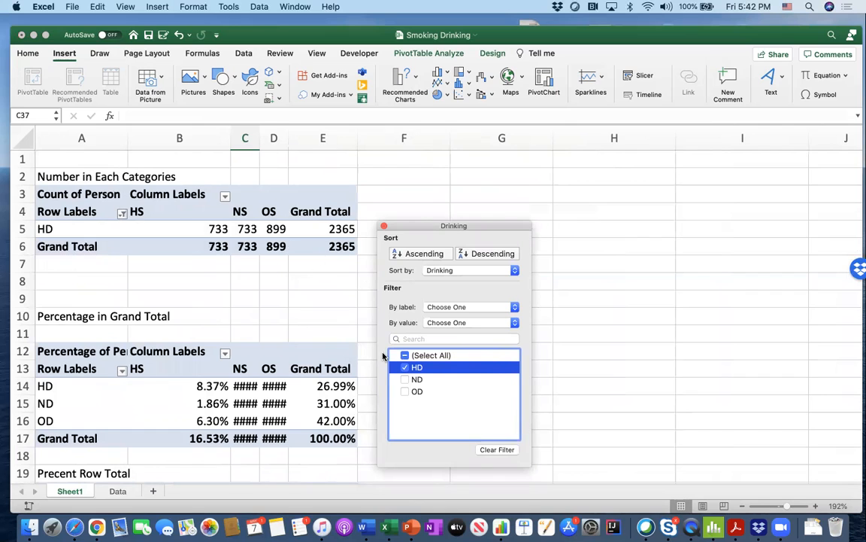
left_click(406, 380)
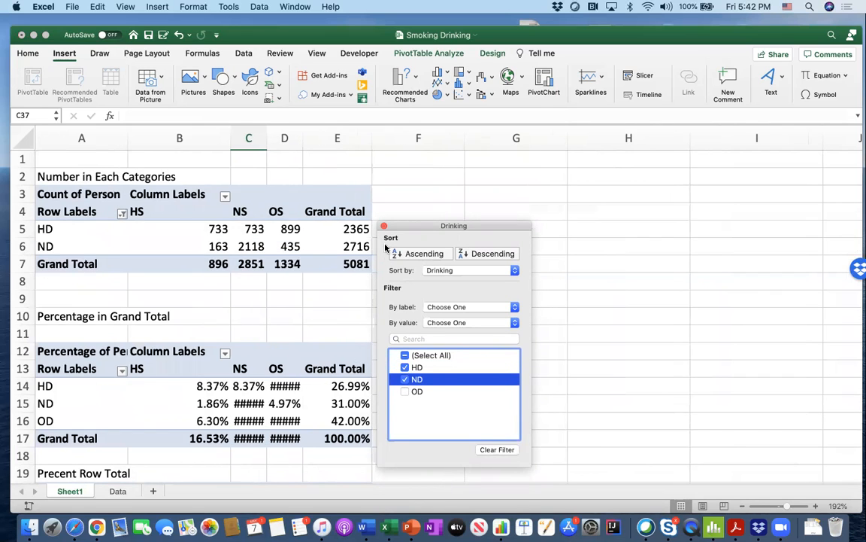
left_click(406, 392)
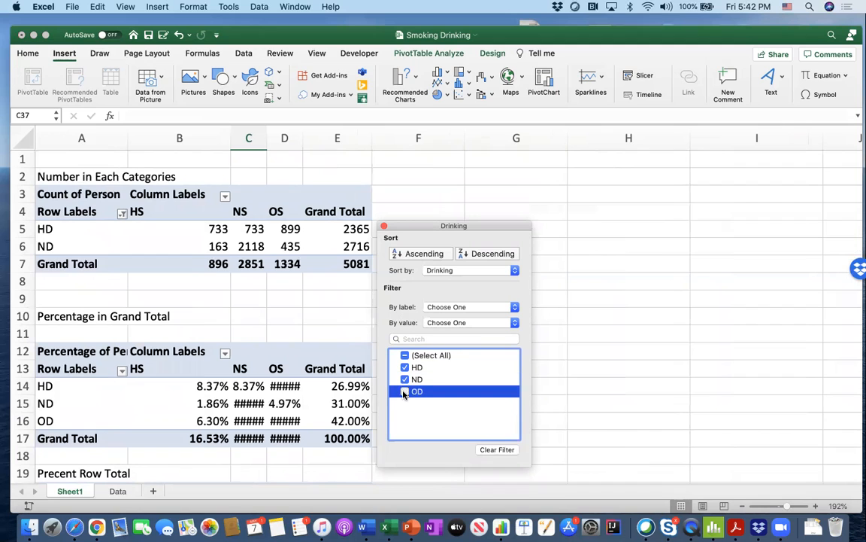
left_click(384, 226)
- Filter the Smoking columns of the count PivotTable at A3 to HS only, and restore NS and OS one by one
left_click(225, 196)
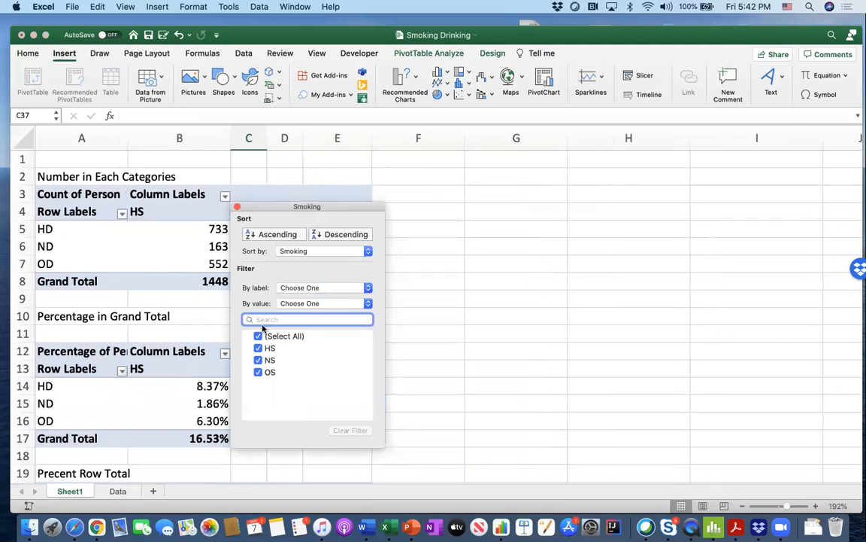
left_click(258, 336)
left_click(258, 348)
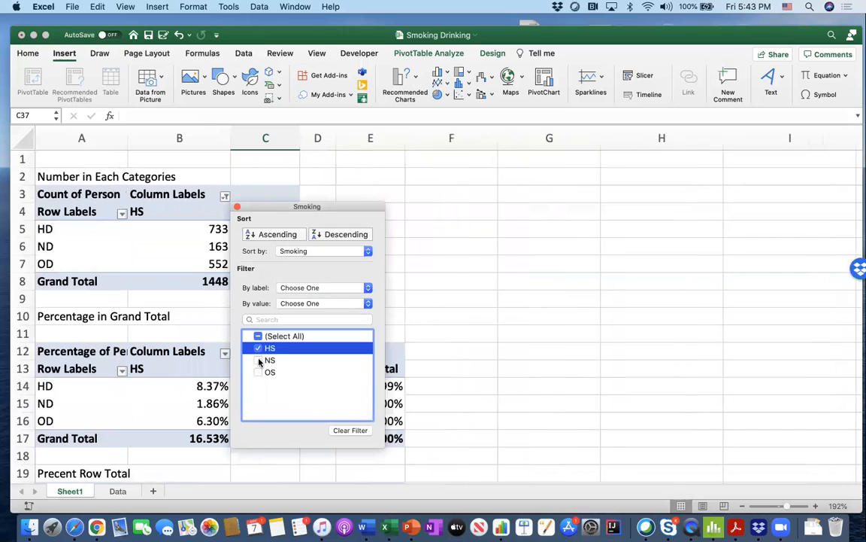
left_click(258, 361)
left_click_drag(269, 213, 468, 209)
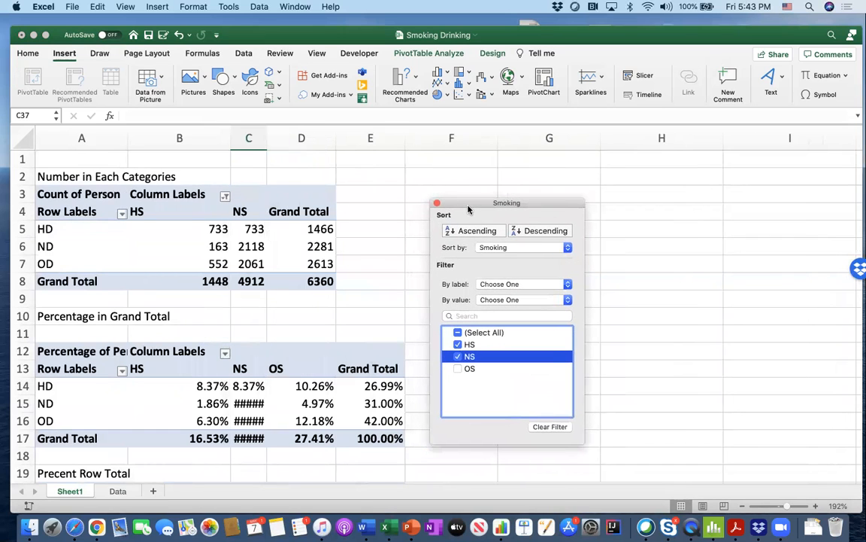
left_click(461, 369)
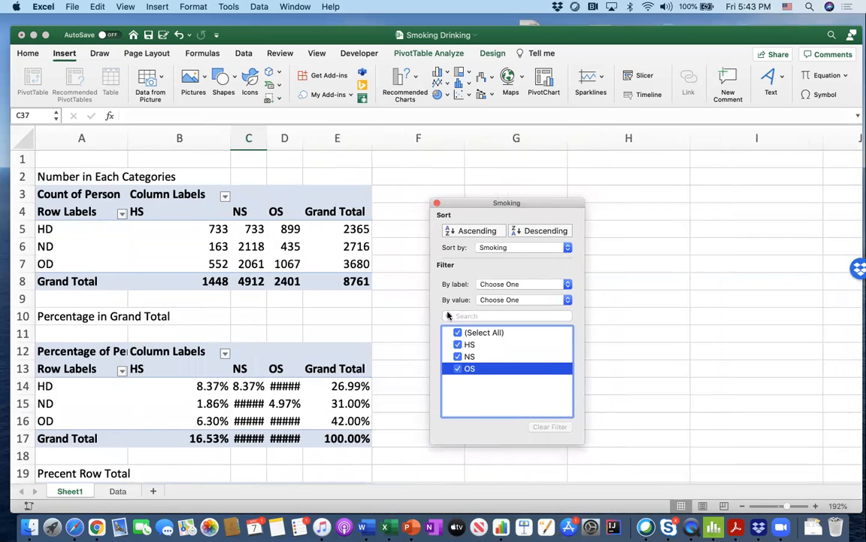
left_click(437, 204)
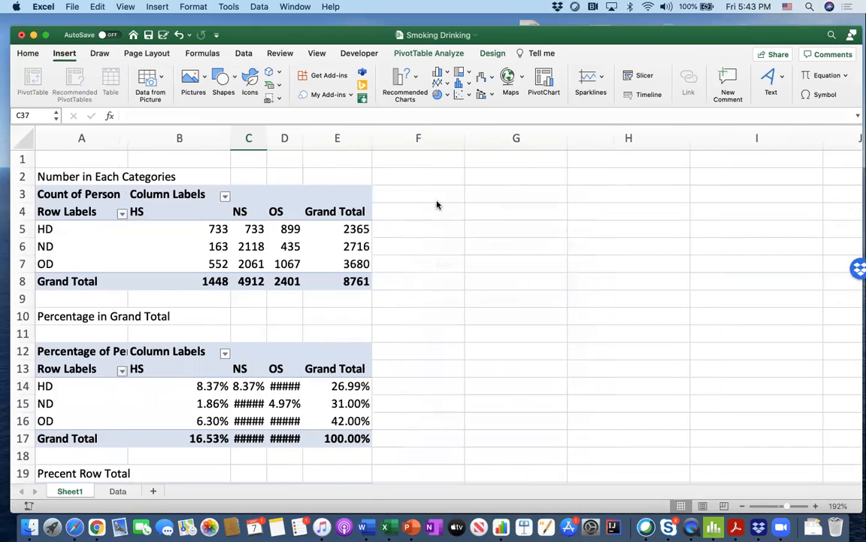
- Select the count PivotTable in A3:E8 and display the PivotTable field list again
left_click(75, 195)
left_click(235, 172)
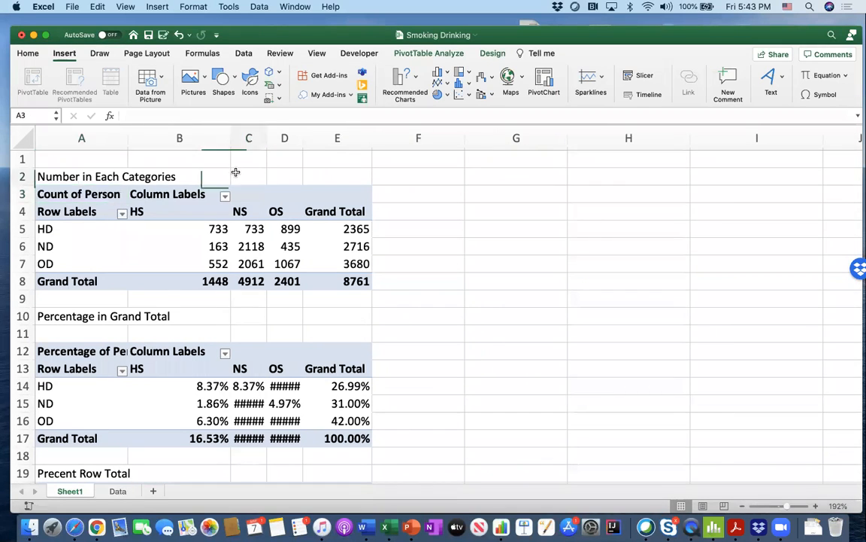
double_click(105, 211)
left_click(199, 164)
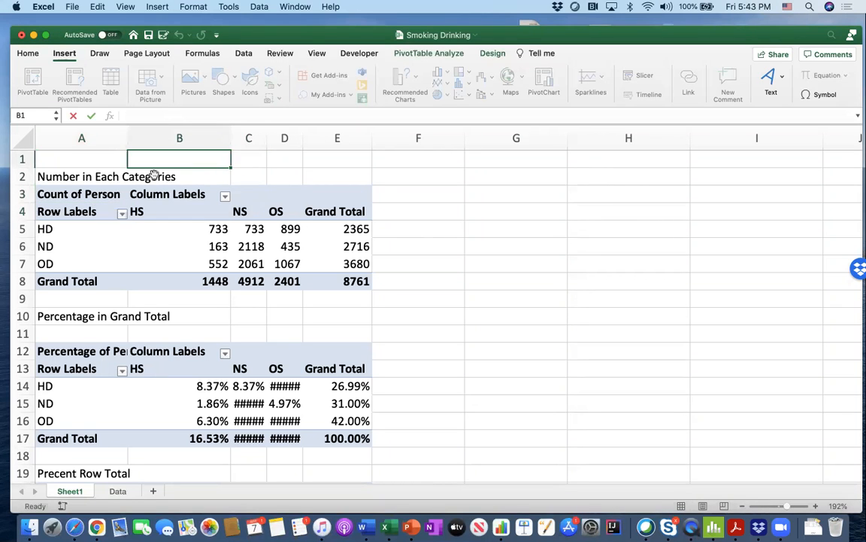
left_click(90, 185)
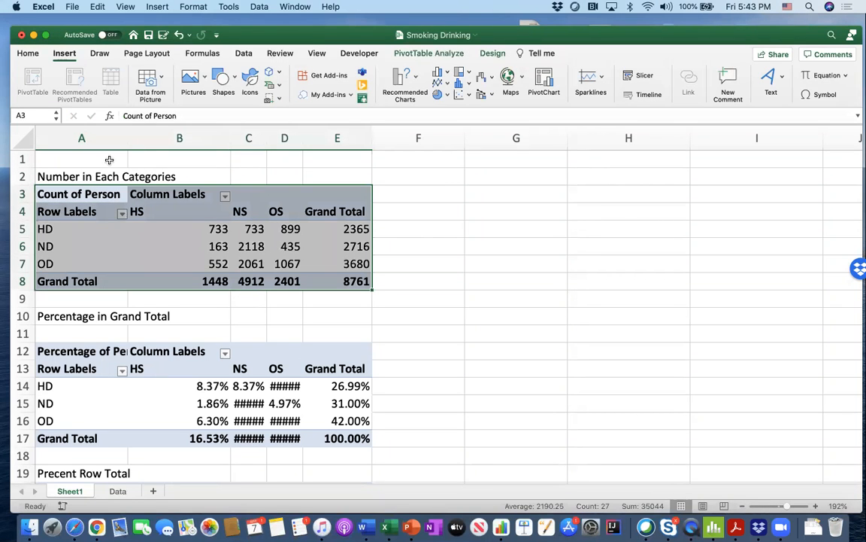
left_click_drag(272, 33, 272, 62)
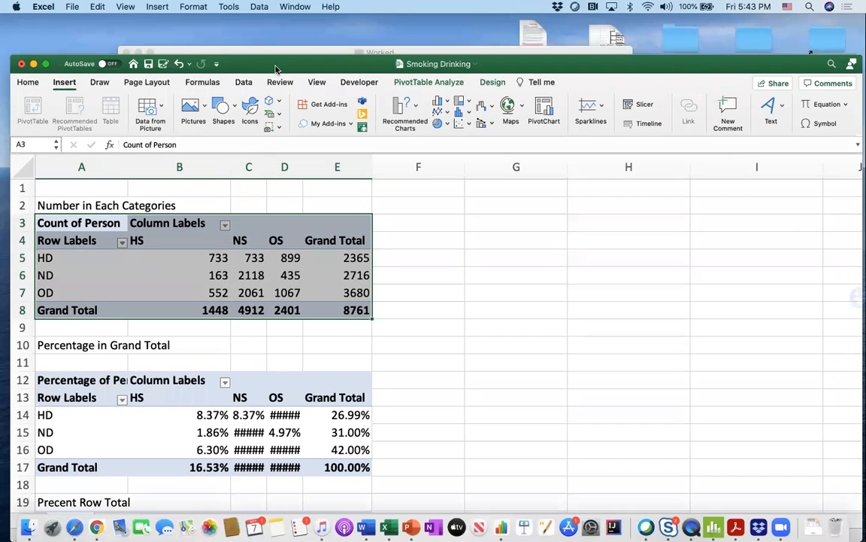
left_click(425, 82)
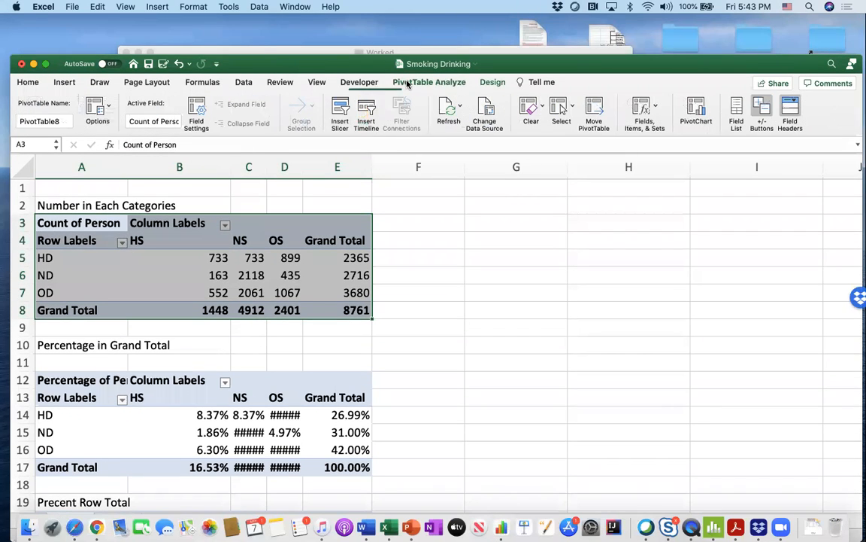
left_click(738, 113)
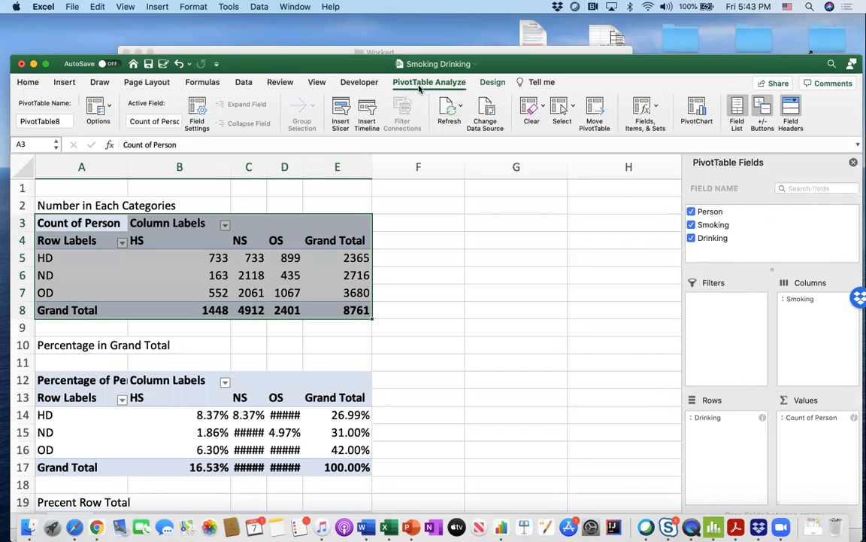
- Insert a PivotChart of the count PivotTable at A3 and fit it, reduced, beside the table with the field list hidden
left_click(406, 235)
left_click(211, 228)
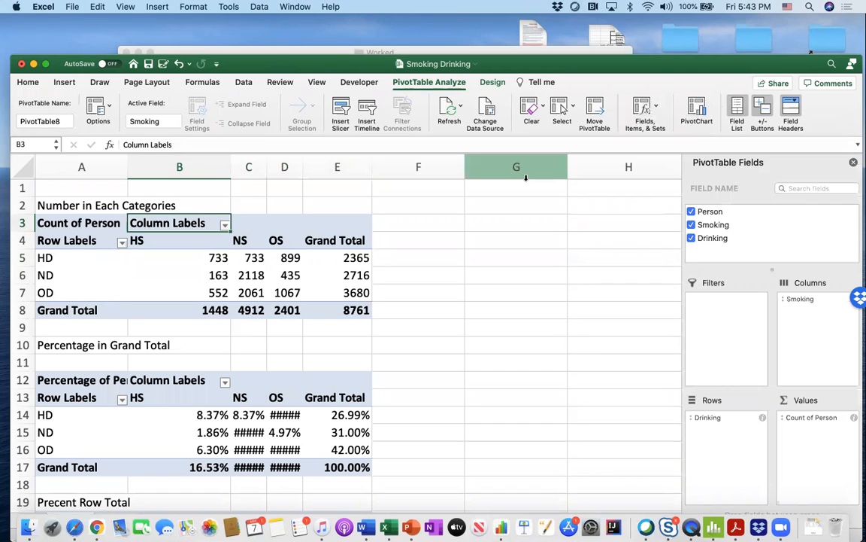
left_click(698, 109)
left_click_drag(408, 231, 647, 209)
left_click(854, 163)
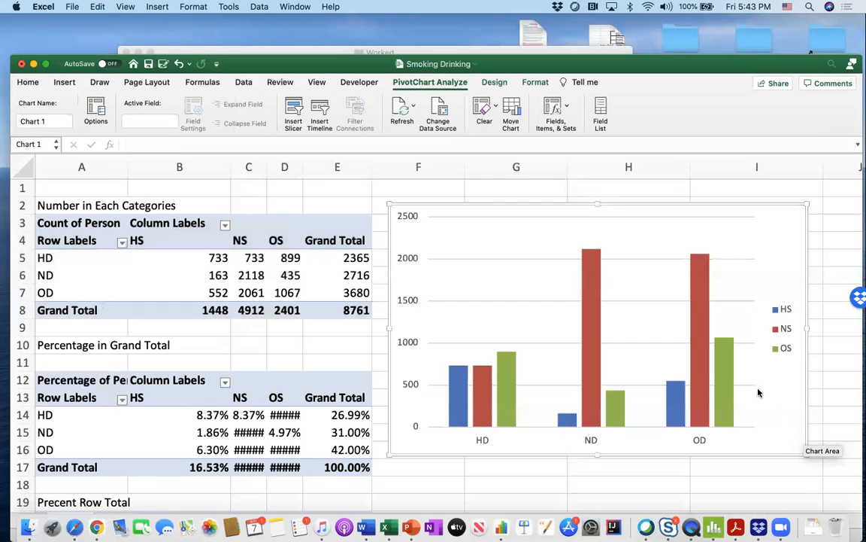
left_click_drag(808, 454, 750, 332)
- Exclude HS, NS and OS one by one in the count PivotTable's Smoking filter, and include all three again
left_click(241, 241)
left_click(224, 225)
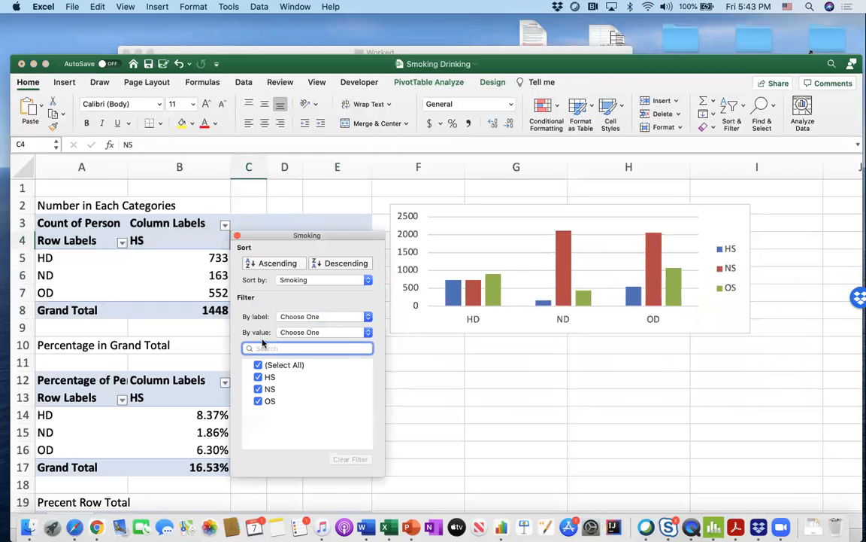
left_click(258, 376)
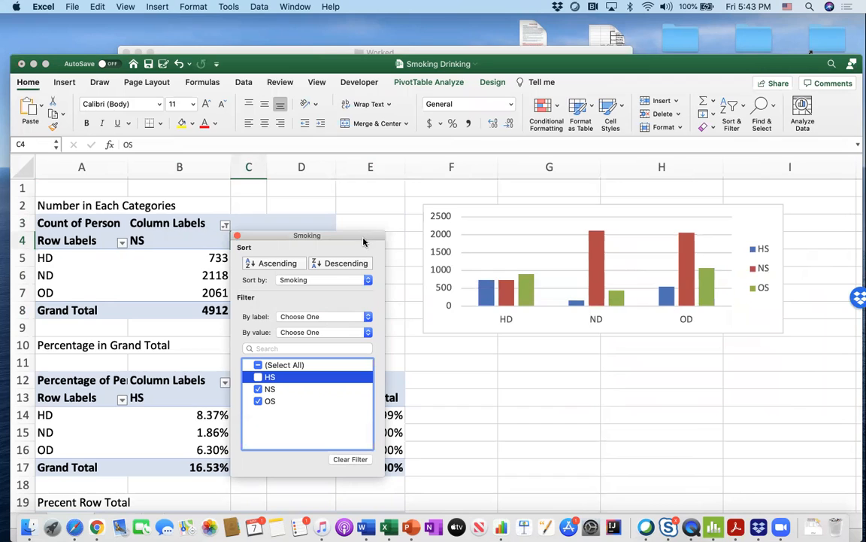
left_click(258, 389)
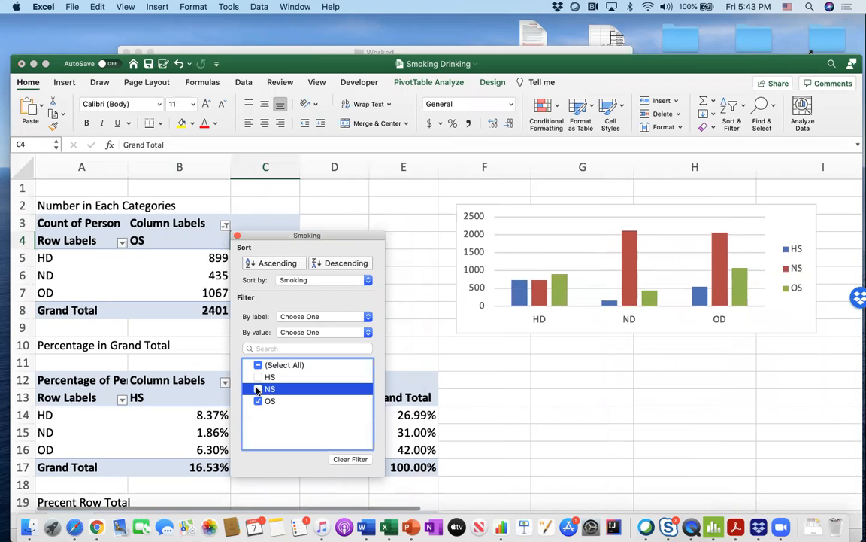
left_click(258, 401)
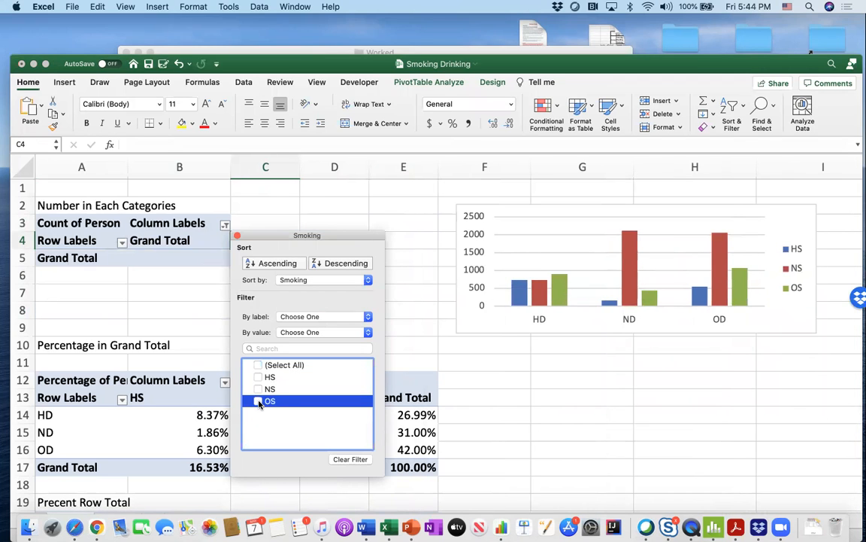
left_click(258, 389)
left_click(258, 389)
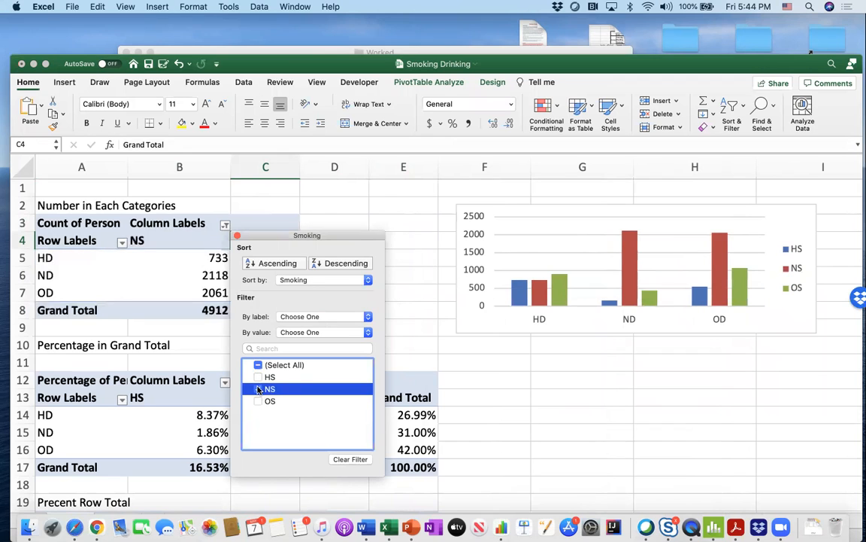
left_click(258, 378)
left_click(258, 377)
left_click(258, 389)
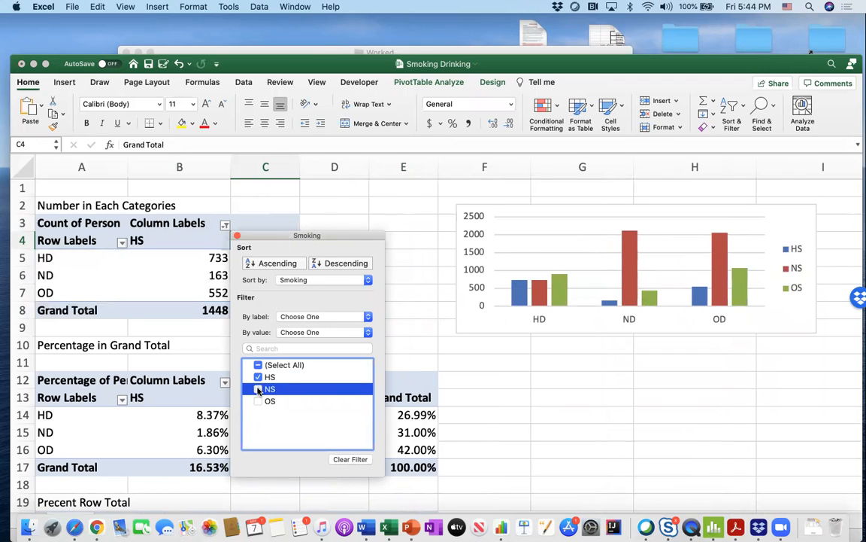
left_click(258, 401)
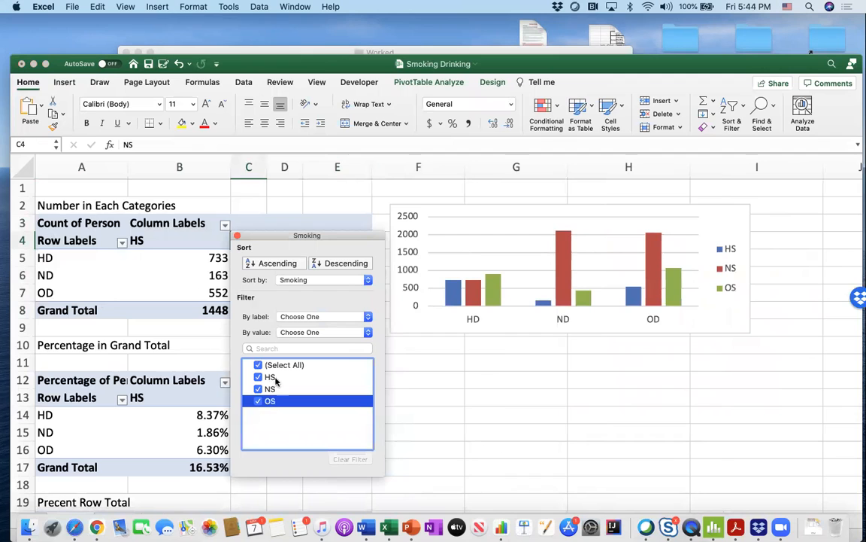
left_click(238, 236)
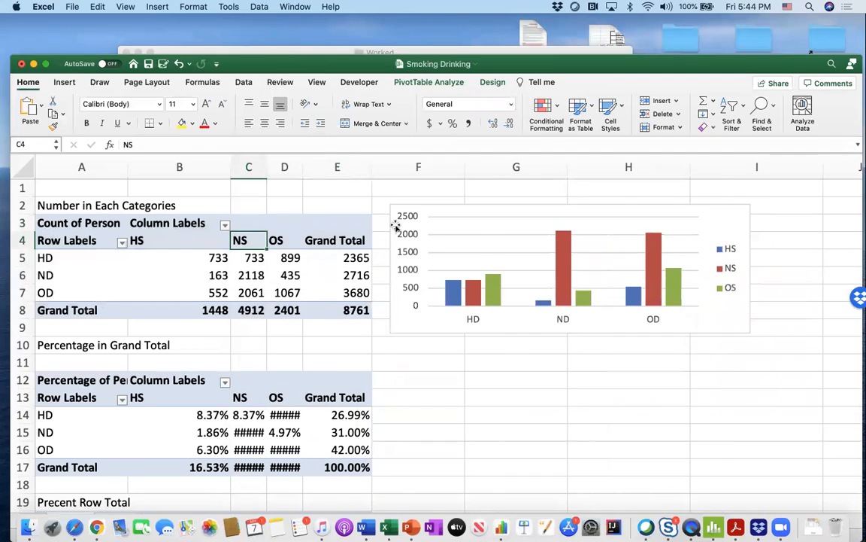
- Nudge the PivotChart slightly away from the count PivotTable and select the table's Column Labels cell B3
left_click_drag(421, 208, 423, 208)
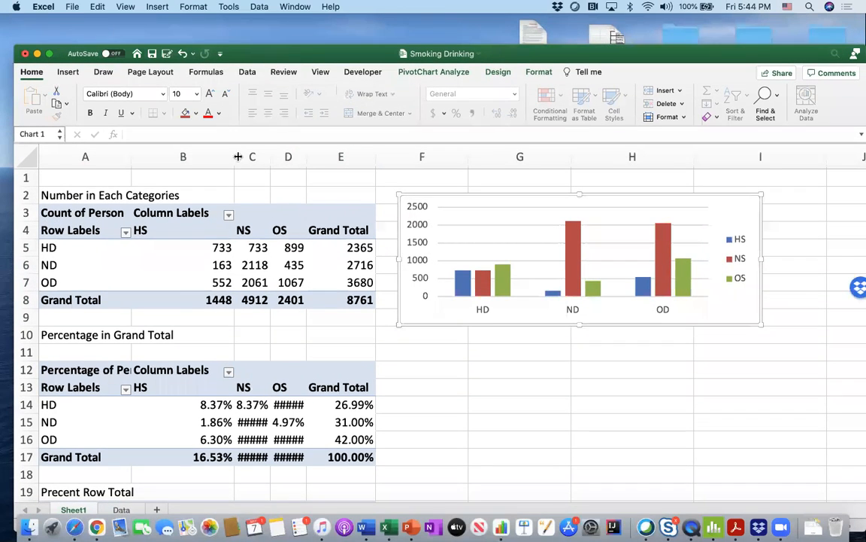
left_click(221, 198)
left_click(175, 212)
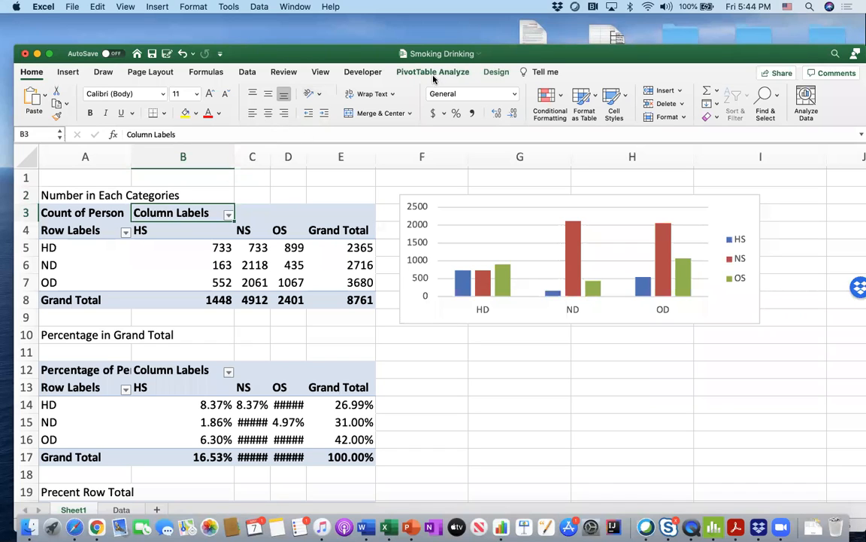
- Insert Smoking and Drinking slicers for the count PivotTable and place them side by side over the chart's lower part
left_click(434, 72)
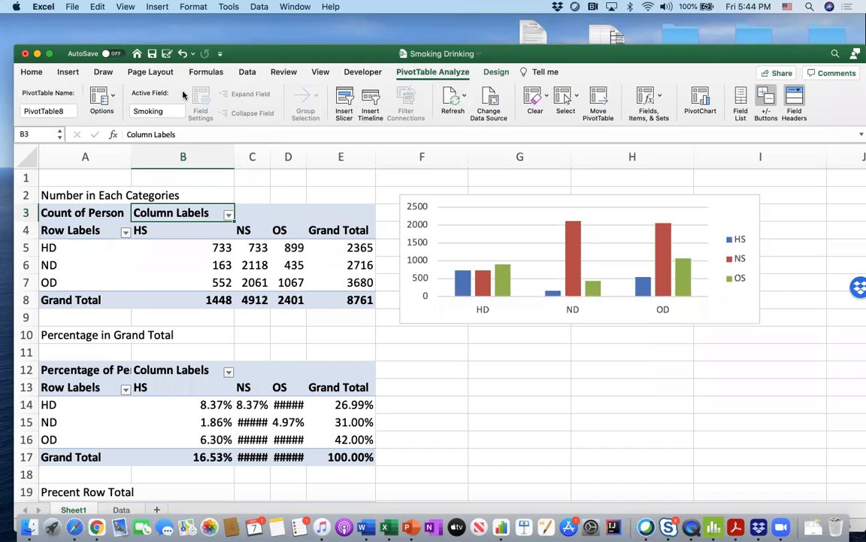
left_click(344, 99)
left_click_drag(392, 115, 384, 152)
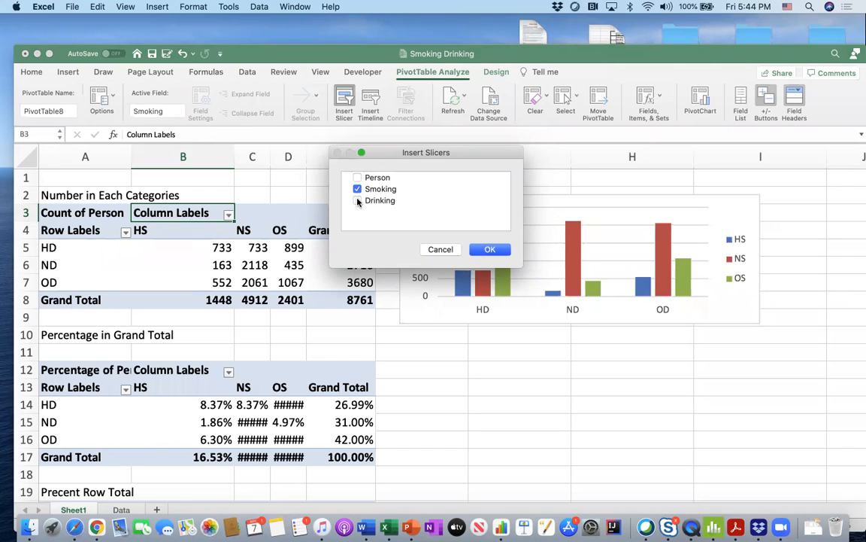
left_click(358, 200)
left_click(490, 249)
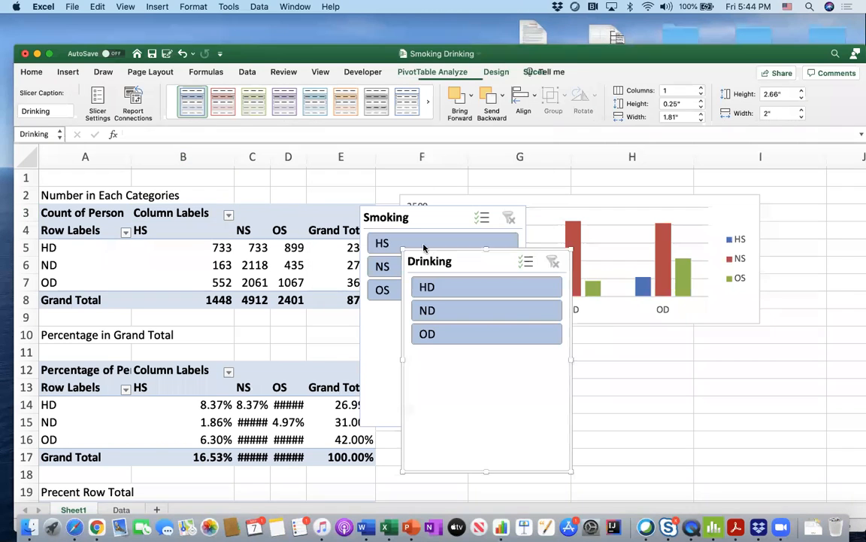
left_click_drag(466, 255, 628, 279)
left_click_drag(449, 216, 479, 304)
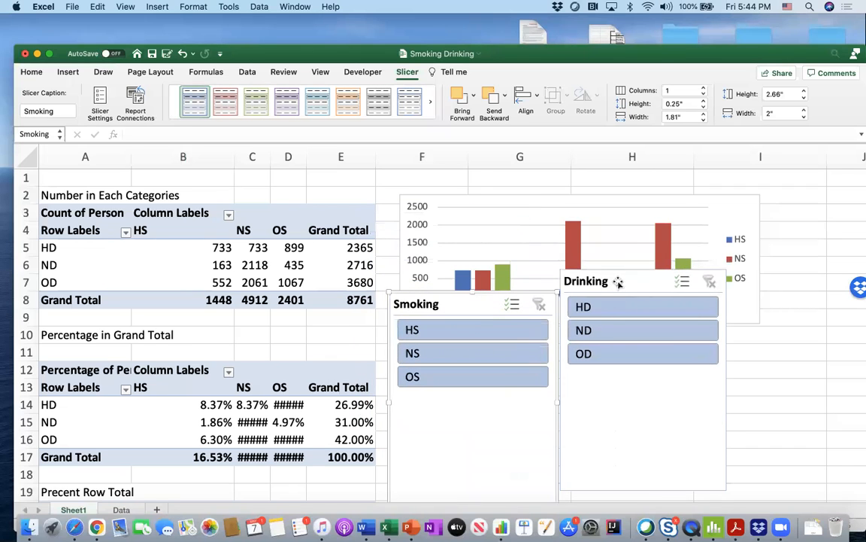
left_click_drag(623, 281, 624, 307)
- Filter the count PivotTable with the Smoking slicer to HS, to NS, and to both together, moving the slicer away from the chart
left_click(472, 332)
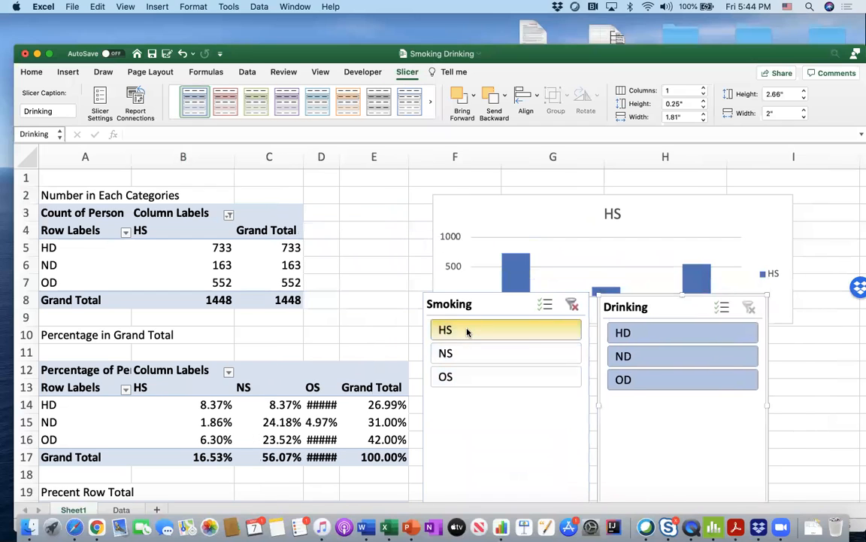
left_click_drag(476, 303, 378, 303)
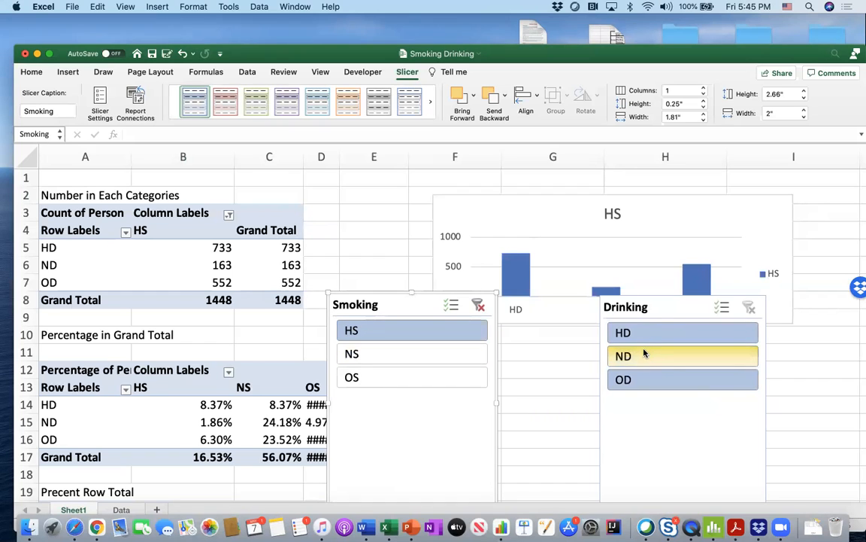
left_click(393, 357)
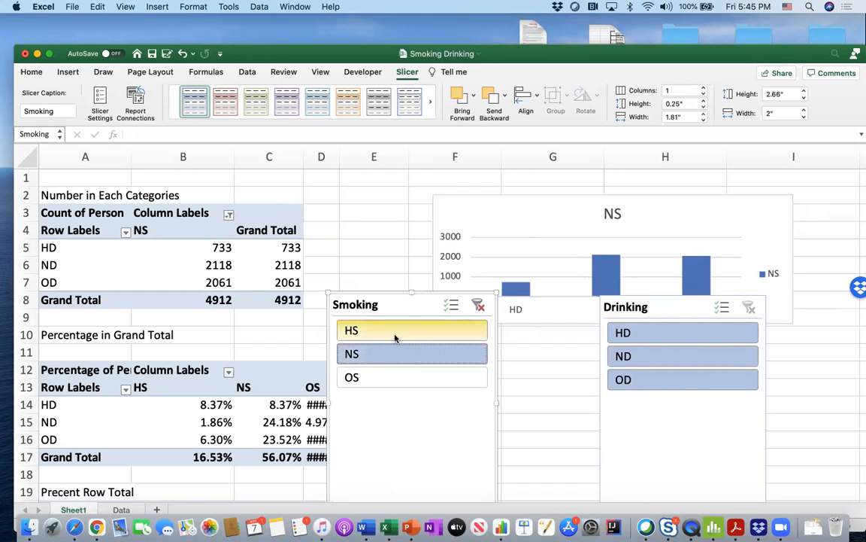
left_click(384, 332)
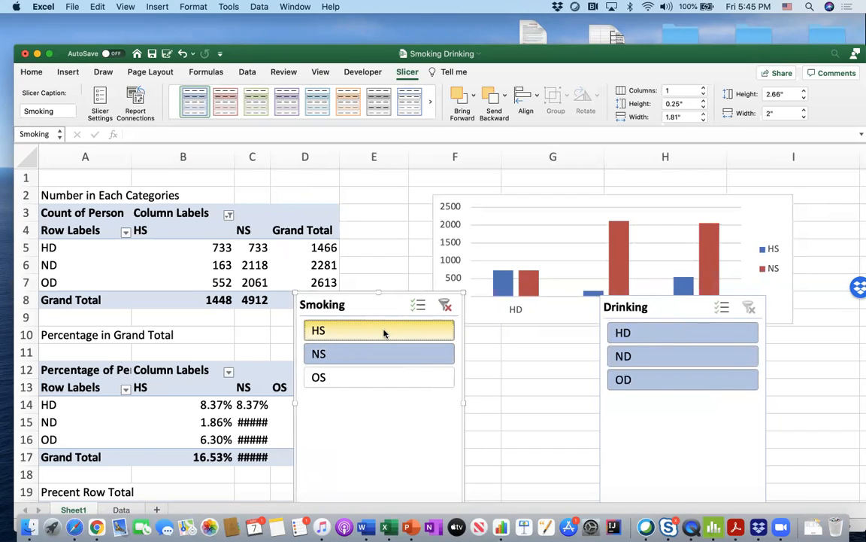
- Filter the Drinking slicer to ND, add HD and OD back, and include OS again in the Smoking slicer
left_click(666, 362)
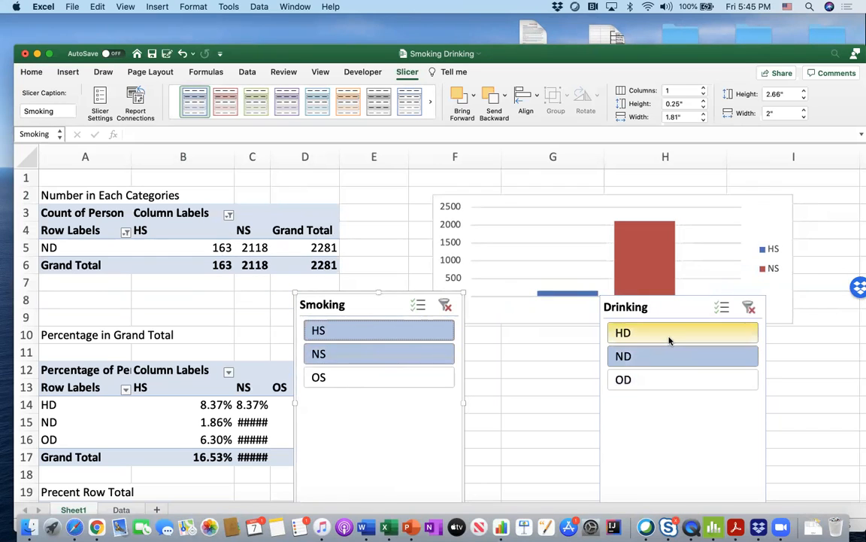
left_click(667, 337, "super")
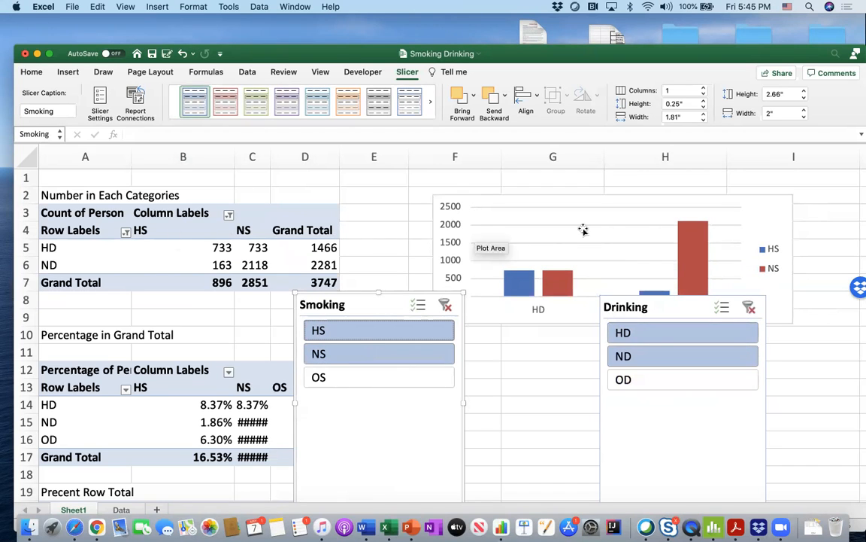
left_click(644, 379)
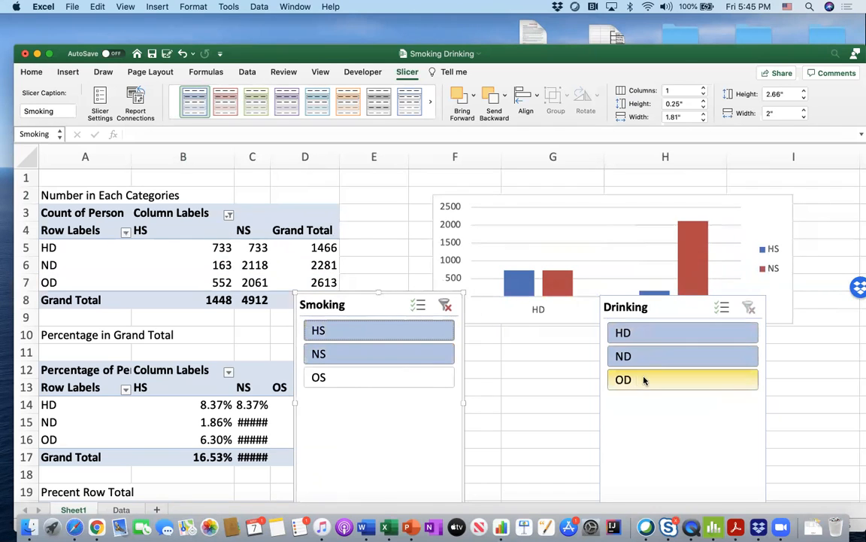
left_click(419, 378)
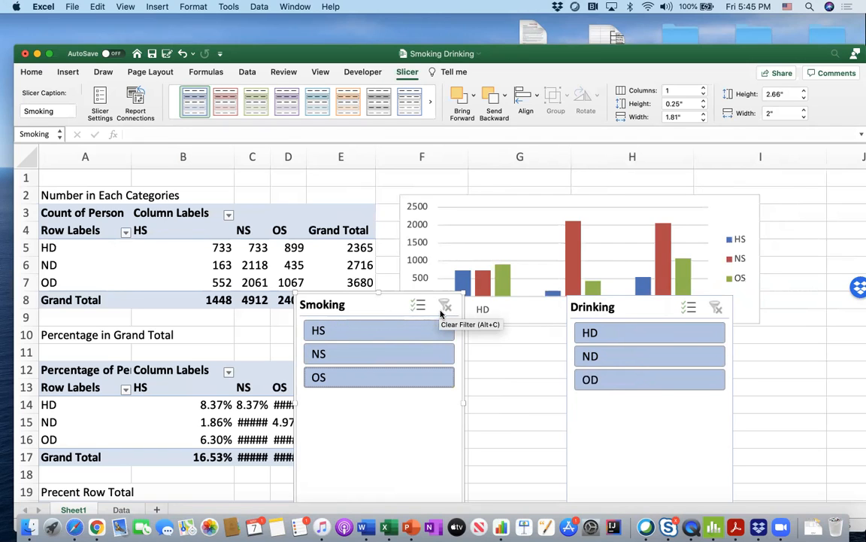
- Filter the slicers to HS for Smoking and ND for Drinking, and clear both slicer filters
left_click(417, 305)
left_click(395, 329)
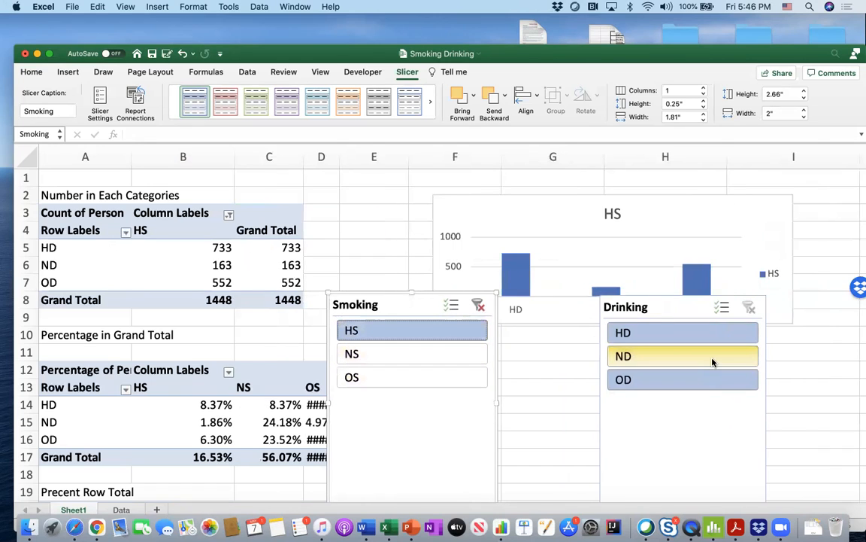
left_click(711, 359)
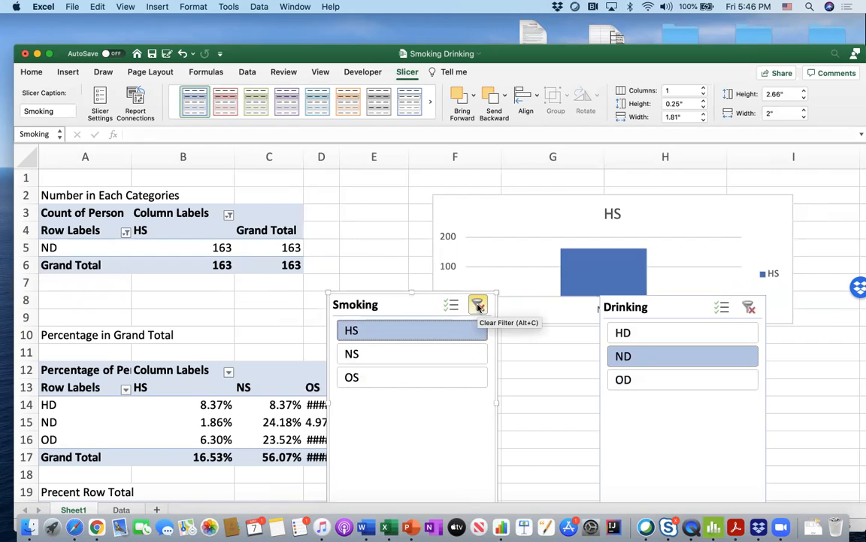
left_click(478, 305)
left_click(709, 306)
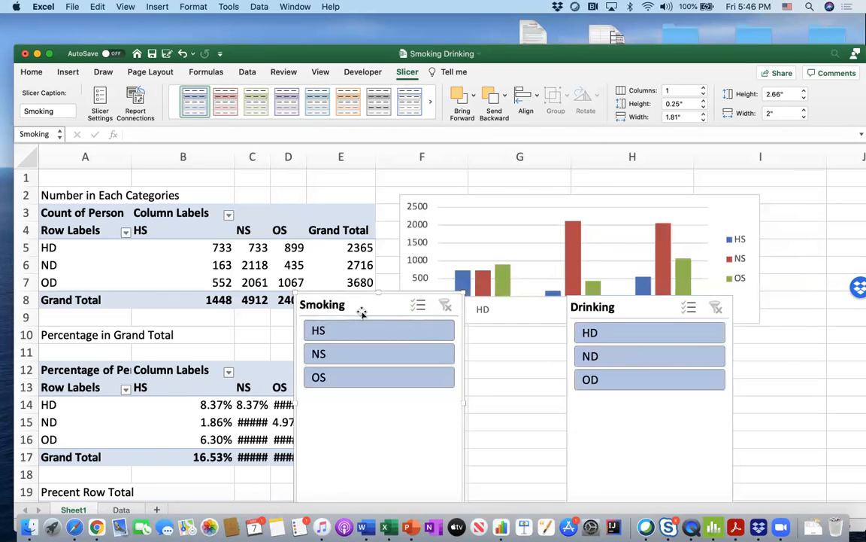
- Delete the Smoking and Drinking slicers
key("Delete")
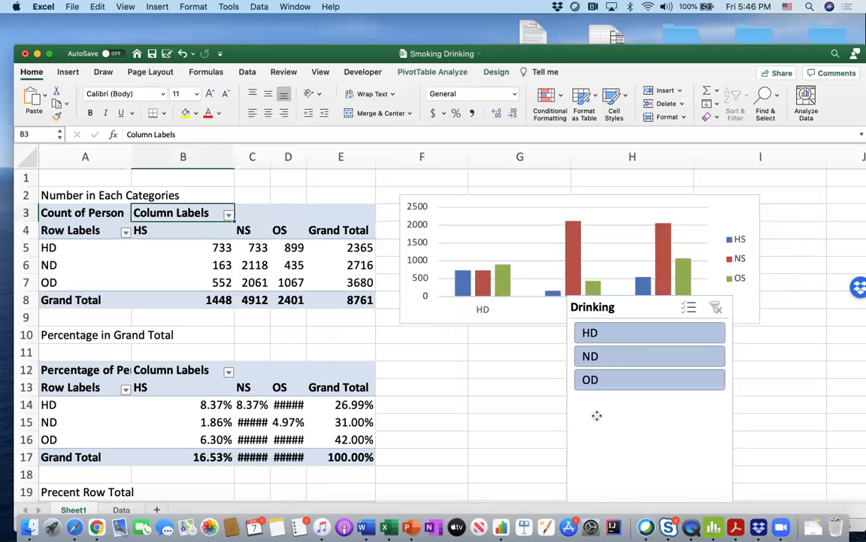
left_click(597, 415)
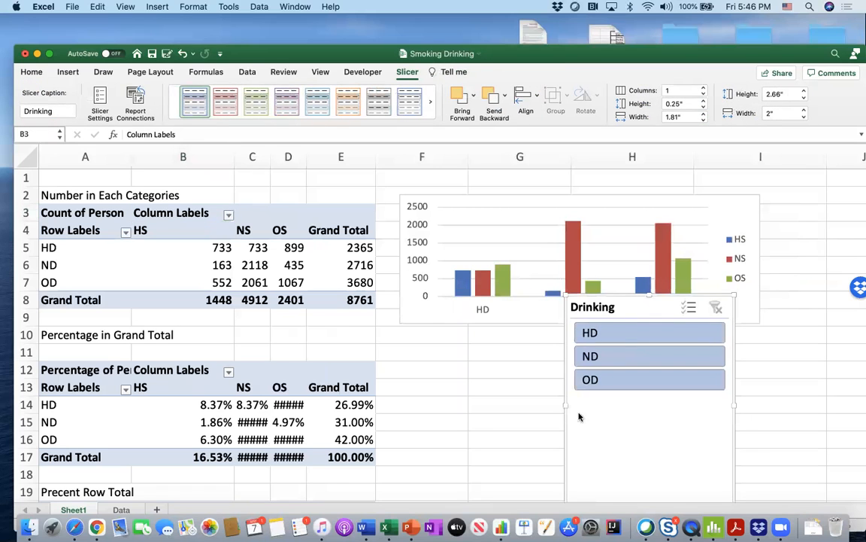
key("Delete")
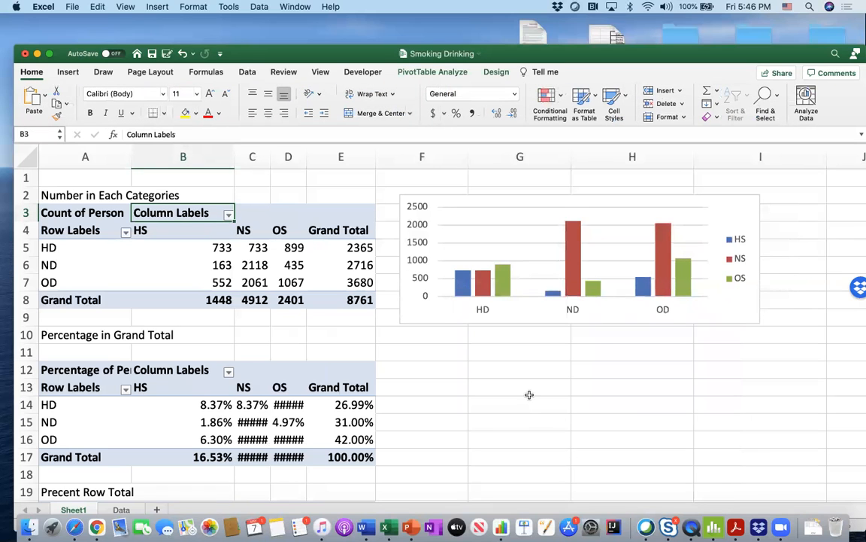
- Insert a PivotChart of the percentage-of-grand-total PivotTable at A12 and move it beside the table, below the count chart
scroll(528, 394, "down", 5)
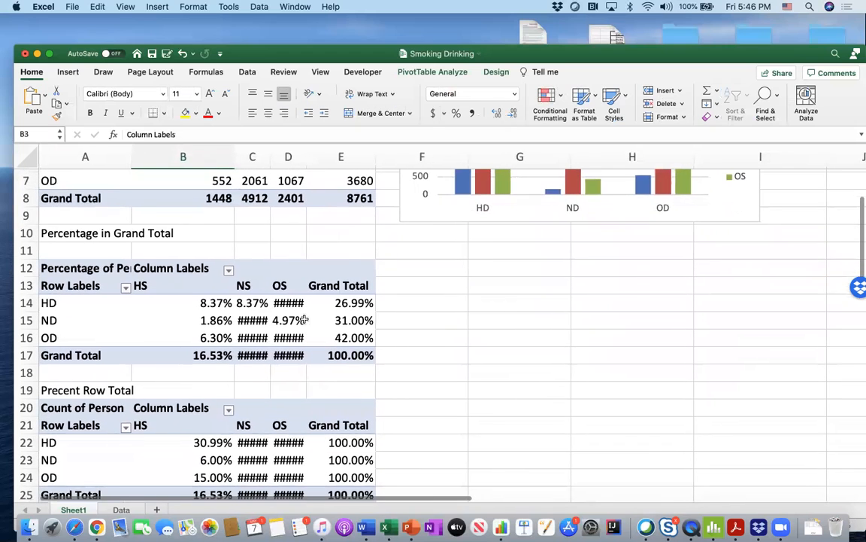
left_click(78, 268)
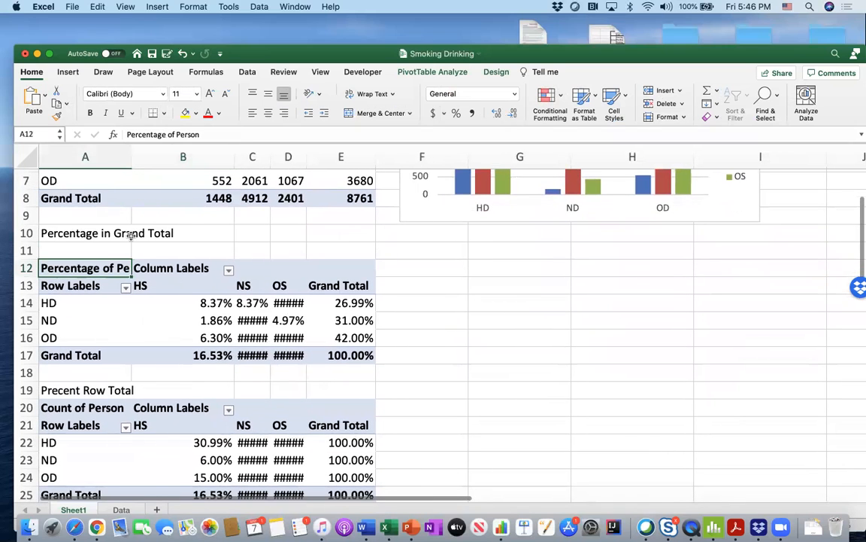
left_click(421, 73)
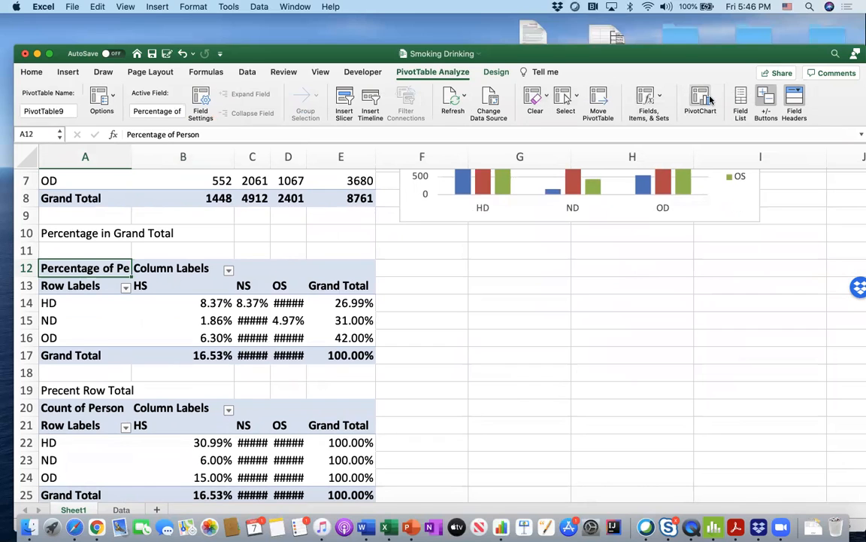
left_click(140, 268)
left_click(120, 268)
left_click(699, 102)
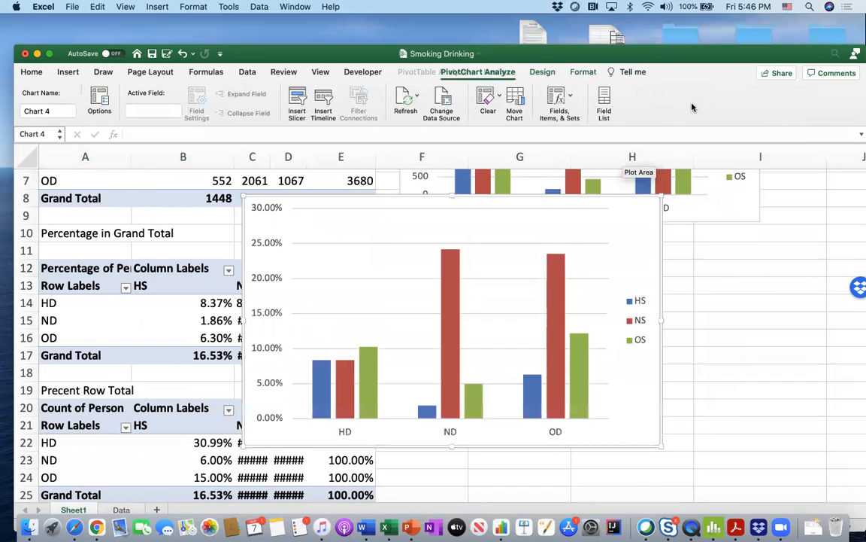
left_click_drag(422, 205, 616, 234)
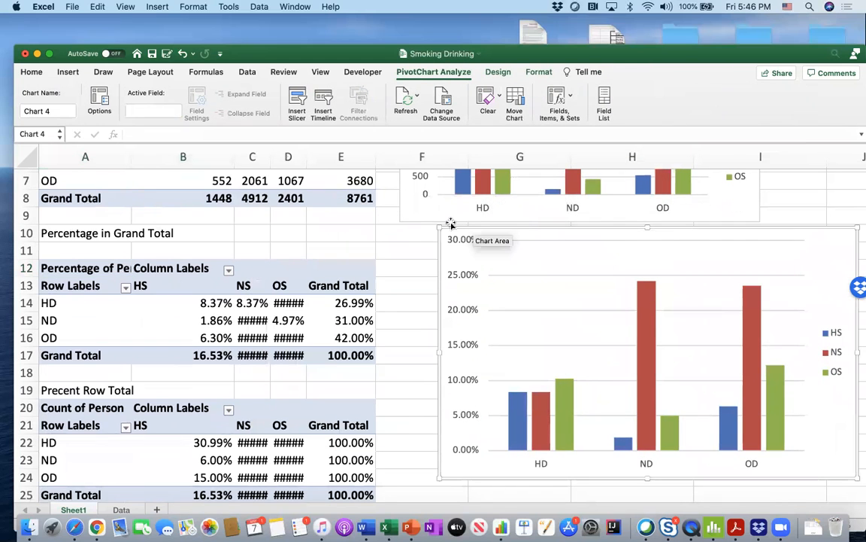
- Shrink the percentage-of-grand-total PivotChart and position it directly below the count chart, beside its table
left_click_drag(441, 226, 485, 283)
left_click_drag(547, 285, 460, 244)
scroll(390, 254, "up", 3)
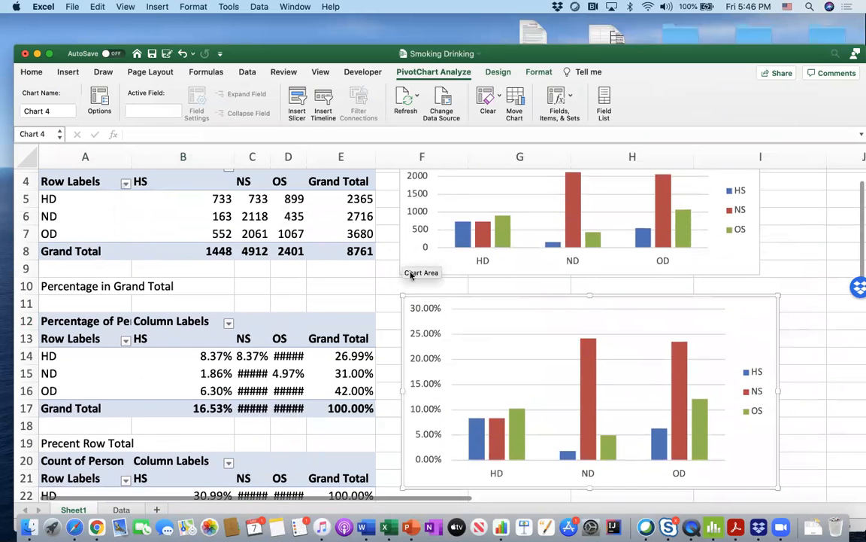
- Insert a PivotChart from the Precent Row Total PivotTable at A20
scroll(403, 297, "down", 16)
scroll(391, 294, "up", 4)
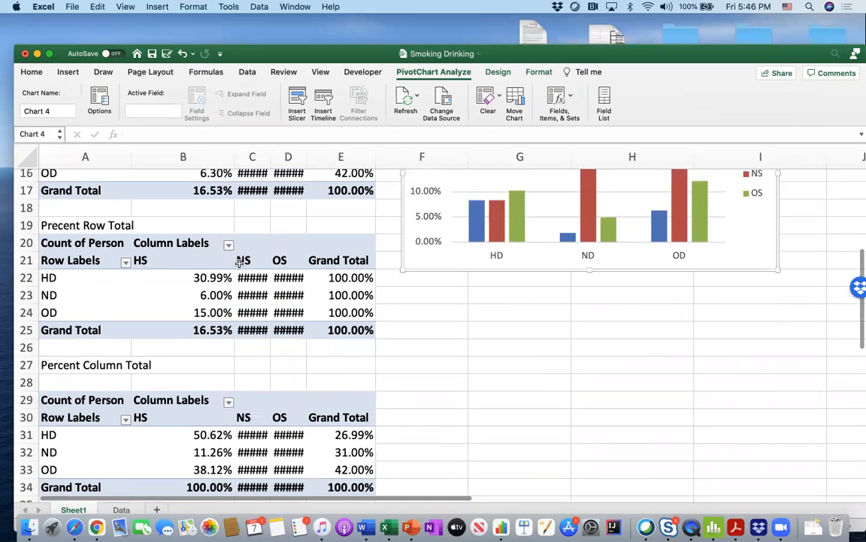
left_click(98, 242)
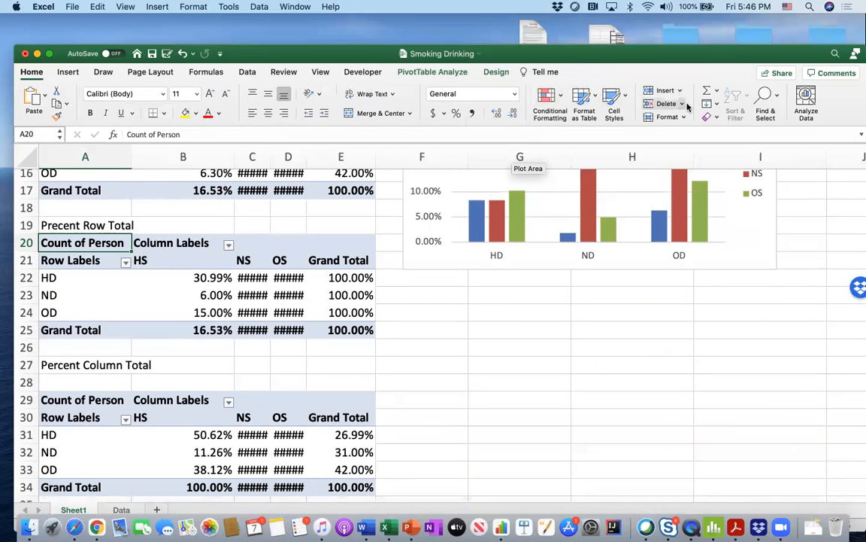
left_click(433, 71)
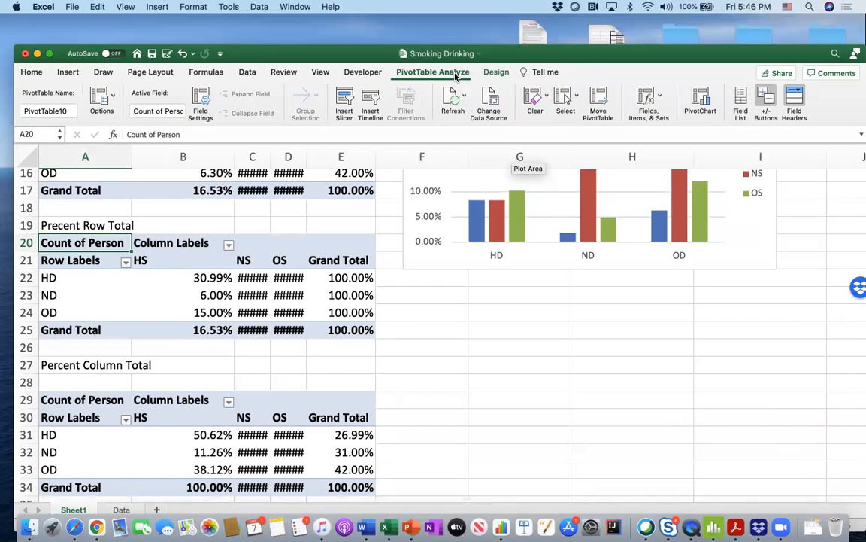
left_click(700, 101)
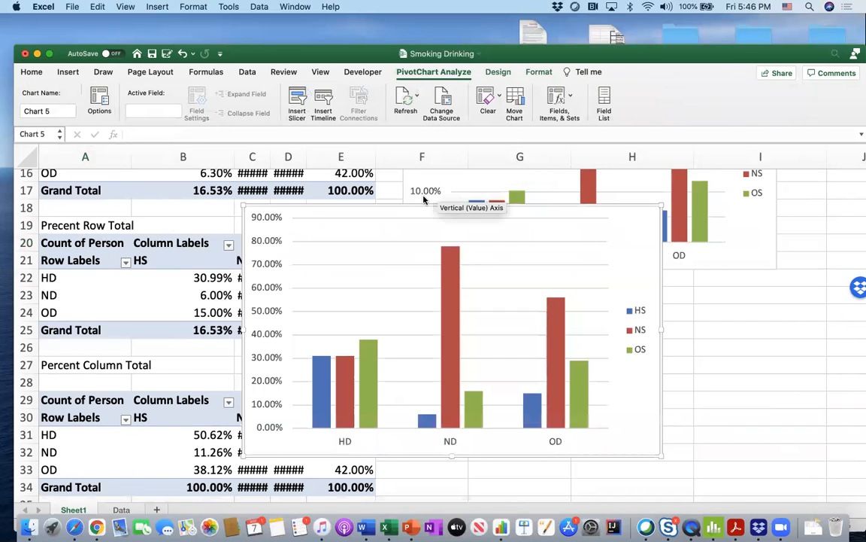
- Shrink the row-percentage PivotChart and place it beside its table, below the percentage-of-grand-total chart
left_click_drag(243, 207, 309, 259)
left_click_drag(374, 261, 467, 277)
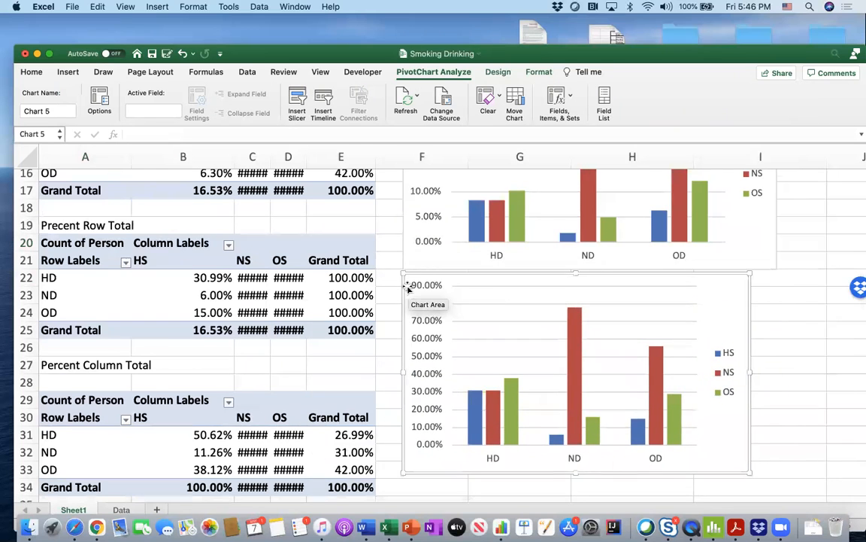
scroll(440, 299, "down", 4)
left_click_drag(400, 343, 432, 297)
- Insert a 2-D clustered column PivotChart from the Percent Column Total PivotTable at A29
scroll(267, 284, "up", 3)
left_click(88, 323)
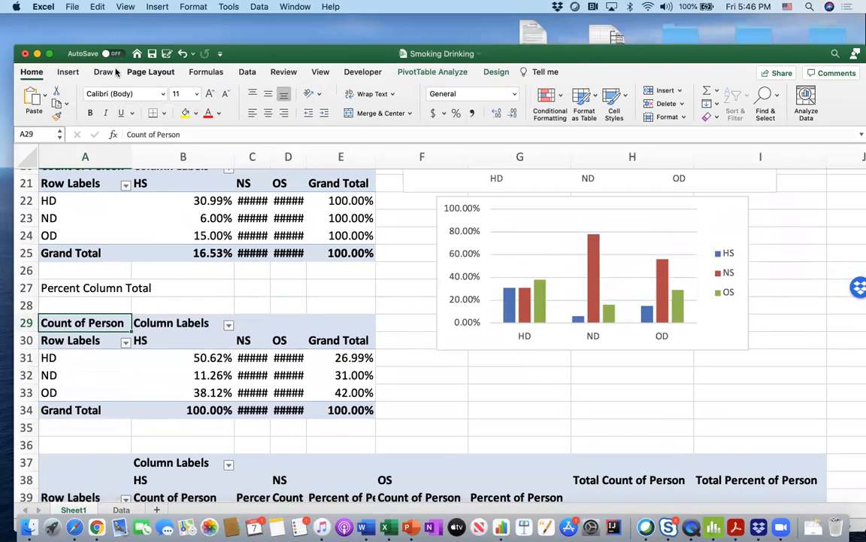
left_click(68, 72)
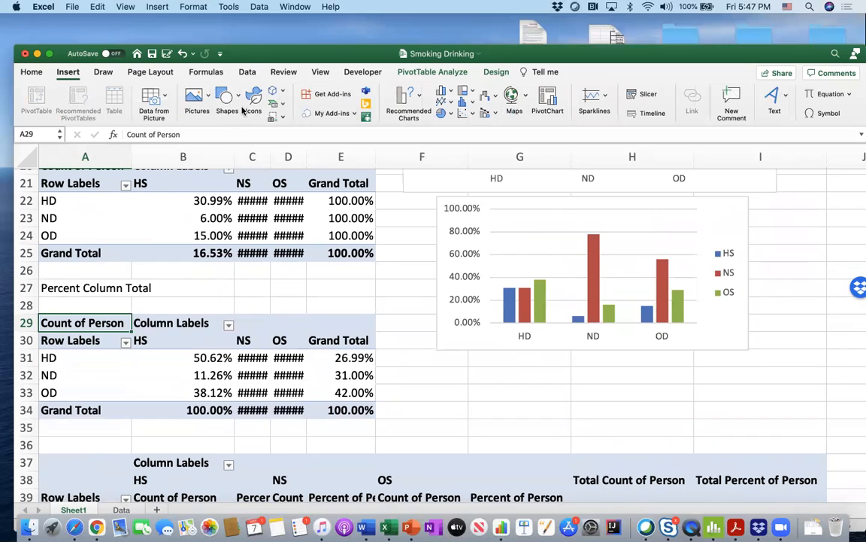
left_click(464, 101)
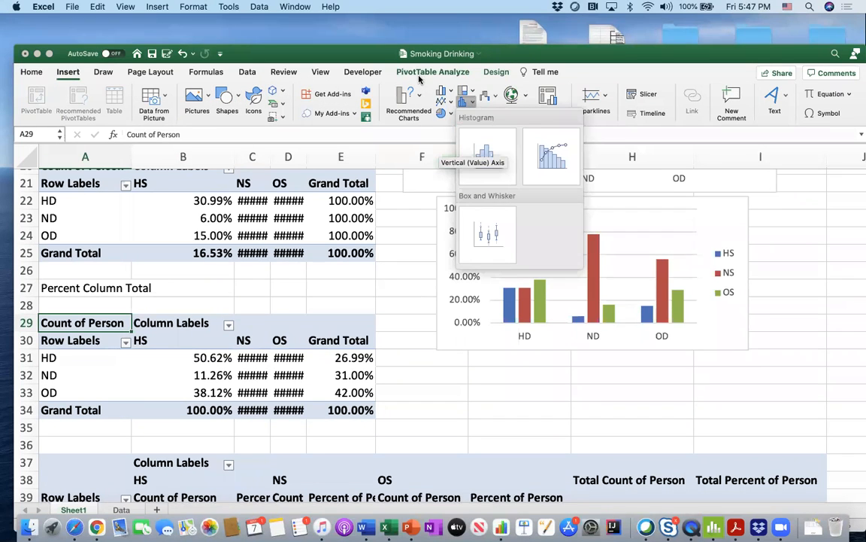
left_click(450, 91)
left_click(450, 91)
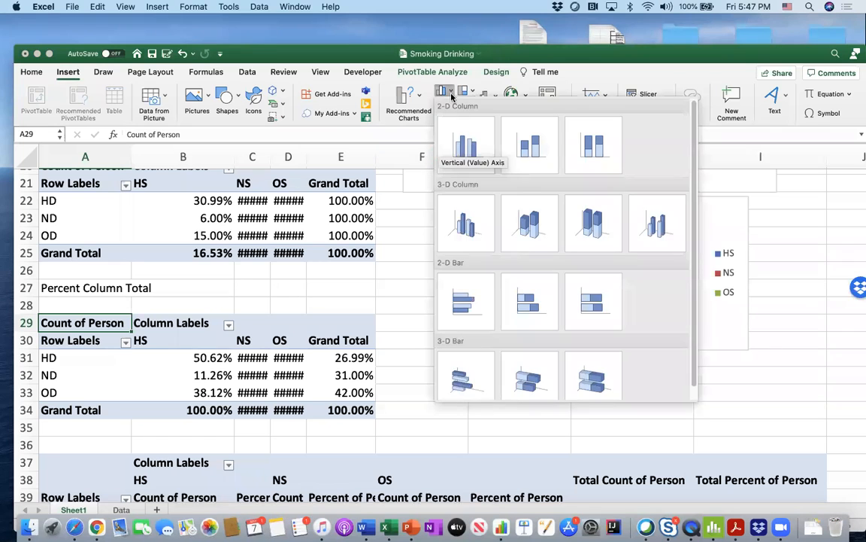
left_click(466, 133)
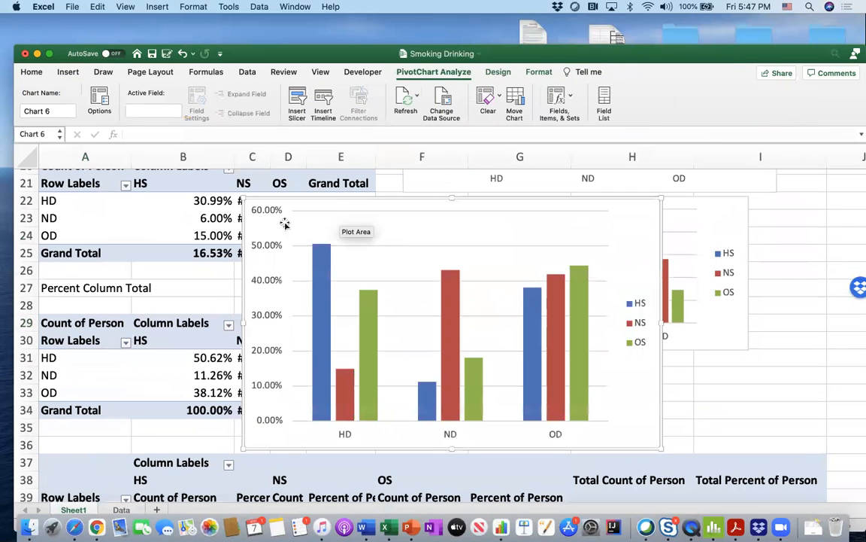
- Resize the column-percentage PivotChart so it sits beside its table, above the combined count and percent PivotTable
left_click_drag(246, 201, 437, 308)
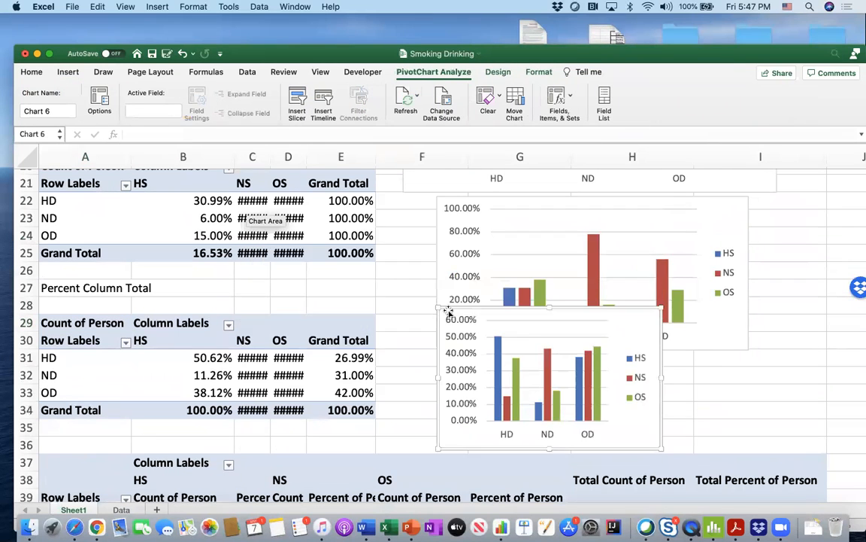
scroll(519, 329, "down", 4)
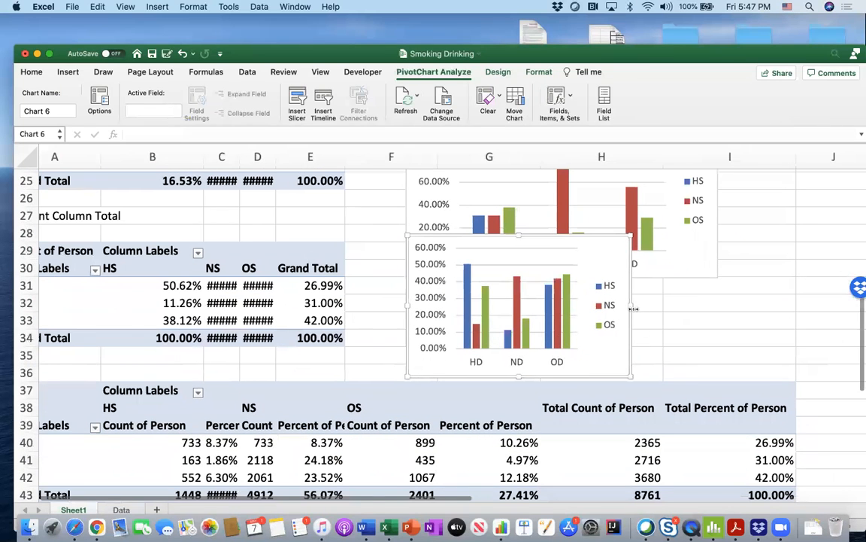
left_click_drag(631, 305, 706, 305)
scroll(599, 306, "down", 2)
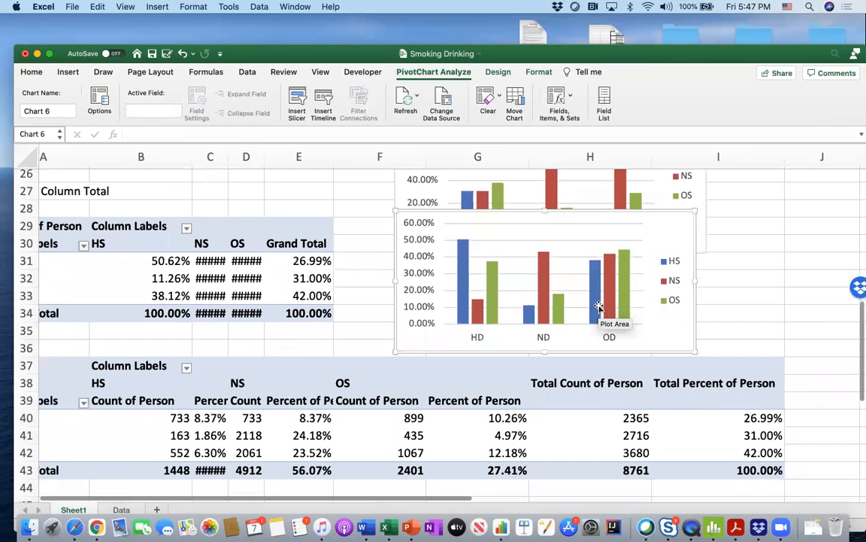
- Examine the PivotTables and their charts, from the column-percentage chart back up to the count chart, repositioning the workbook window
scroll(598, 309, "down", 2)
scroll(599, 308, "left", 1)
scroll(599, 307, "up", 1)
scroll(598, 308, "down", 1)
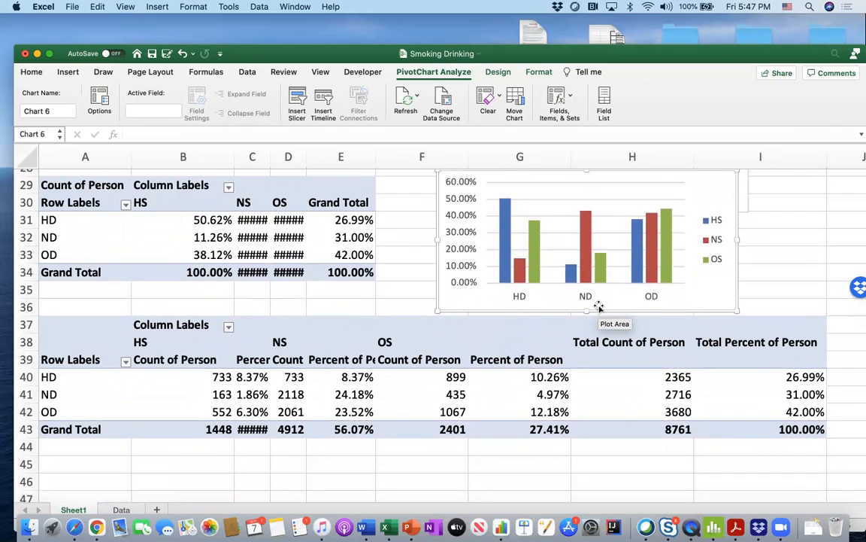
mouse_move(580, 218)
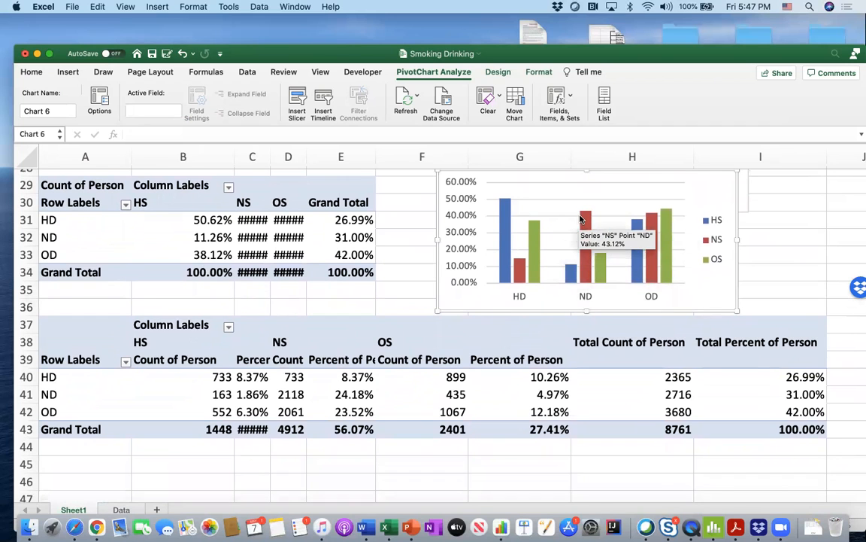
left_click_drag(652, 59, 637, 40)
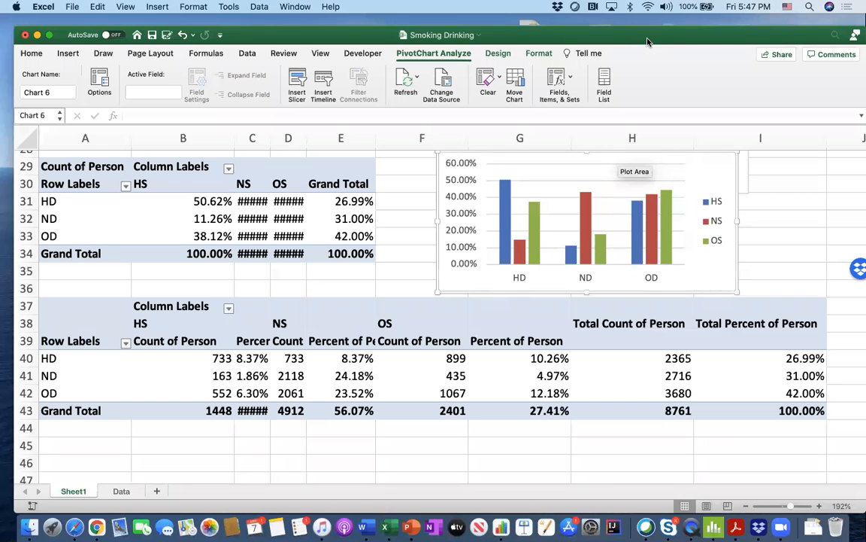
left_click_drag(642, 41, 633, 36)
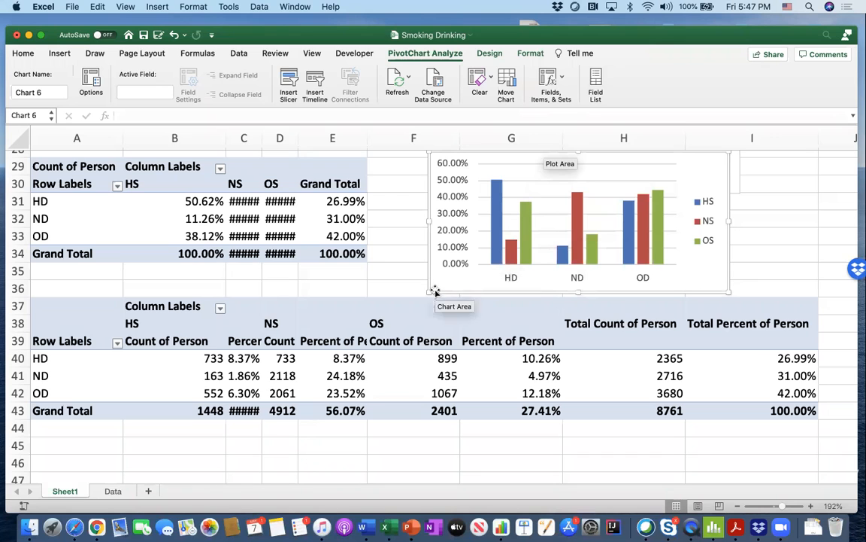
scroll(426, 309, "up", 10)
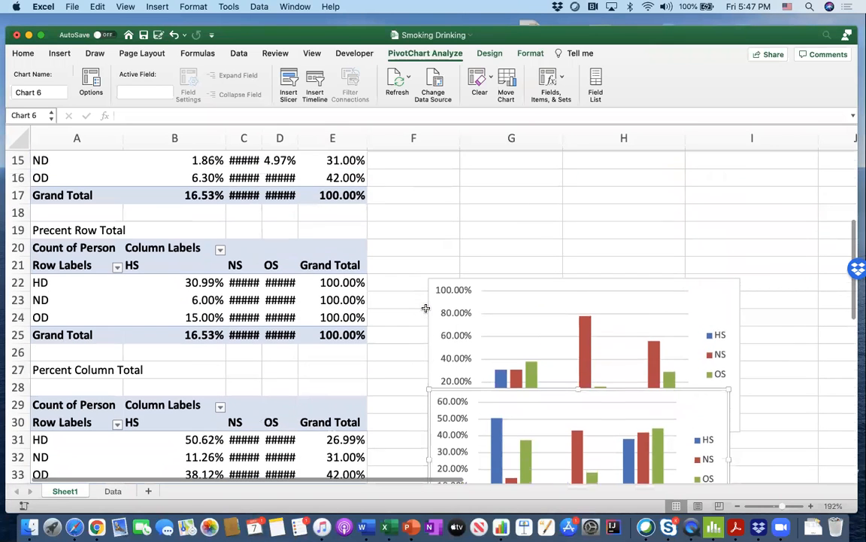
scroll(427, 309, "up", 8)
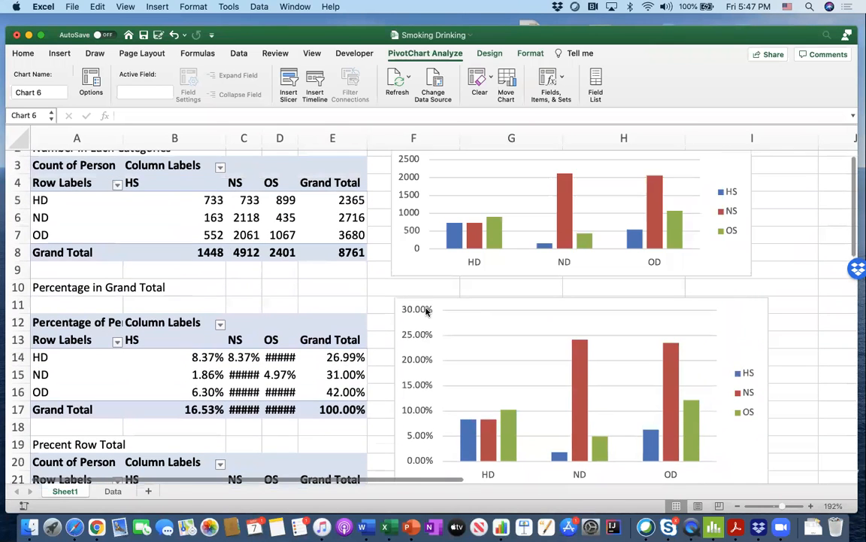
scroll(426, 311, "up", 2)
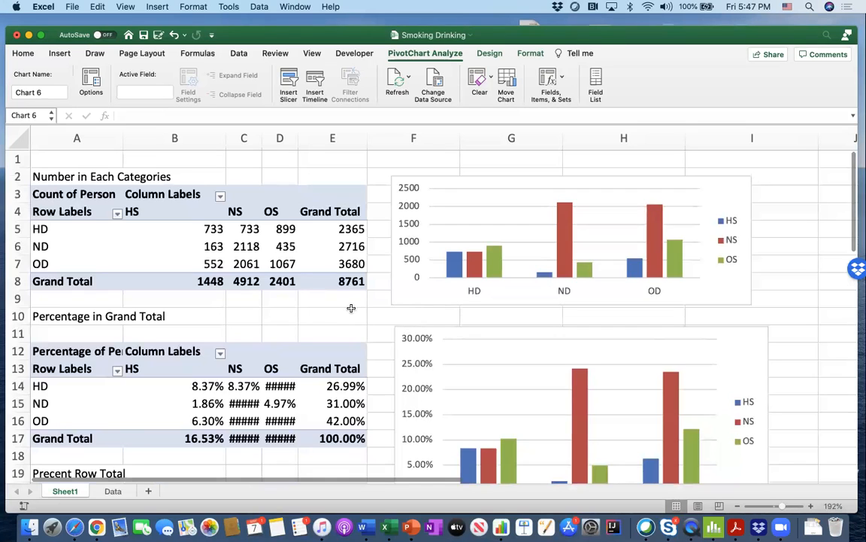